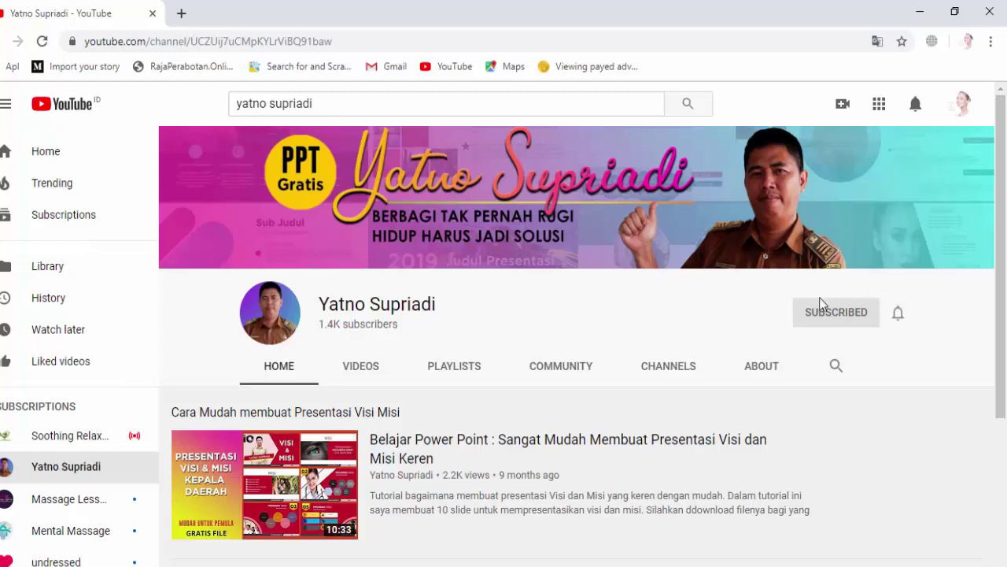
Open the channel's VIDEOS list and scroll down through its older uploads
scroll(714, 334, "down", 3)
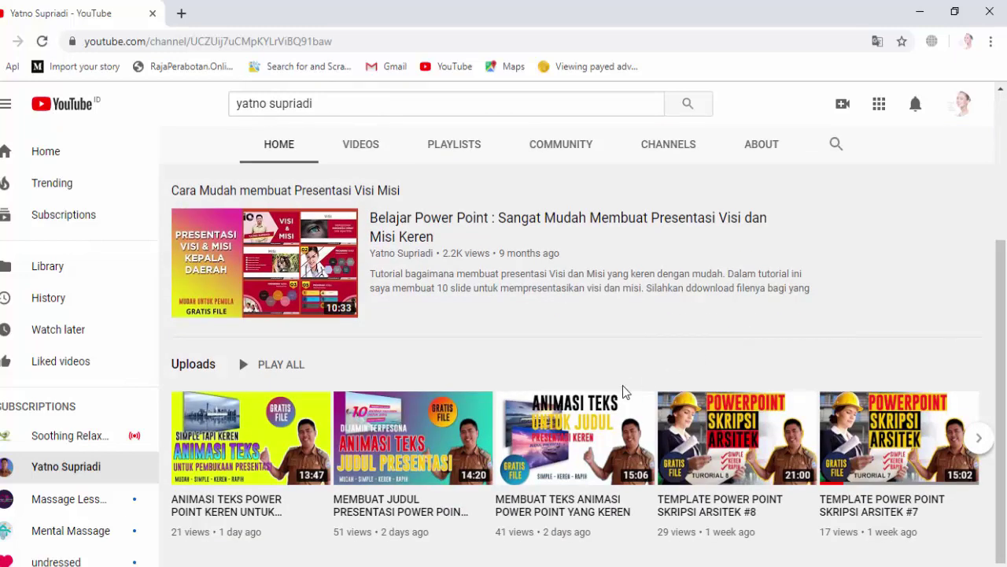
left_click(353, 151)
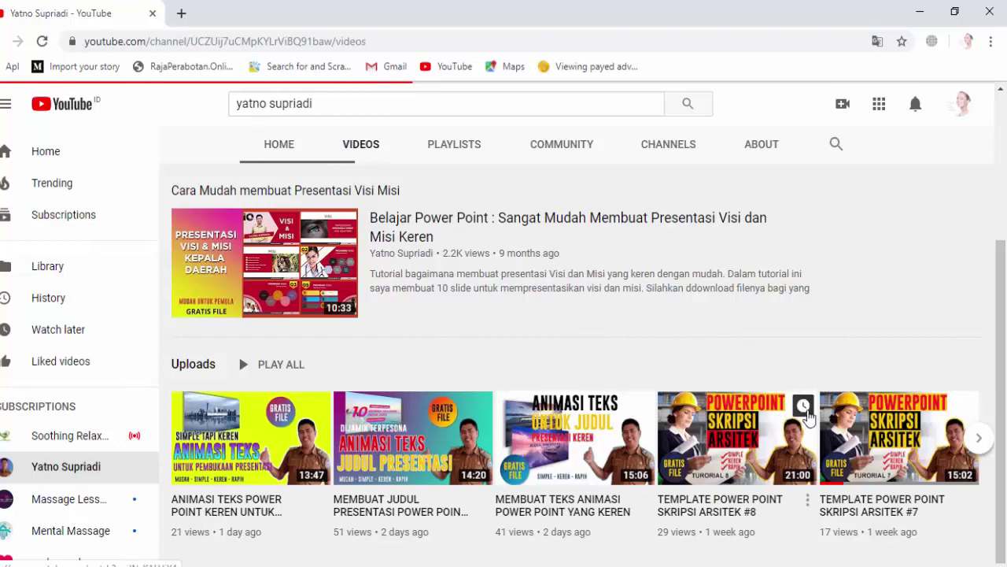
scroll(782, 398, "down", 4)
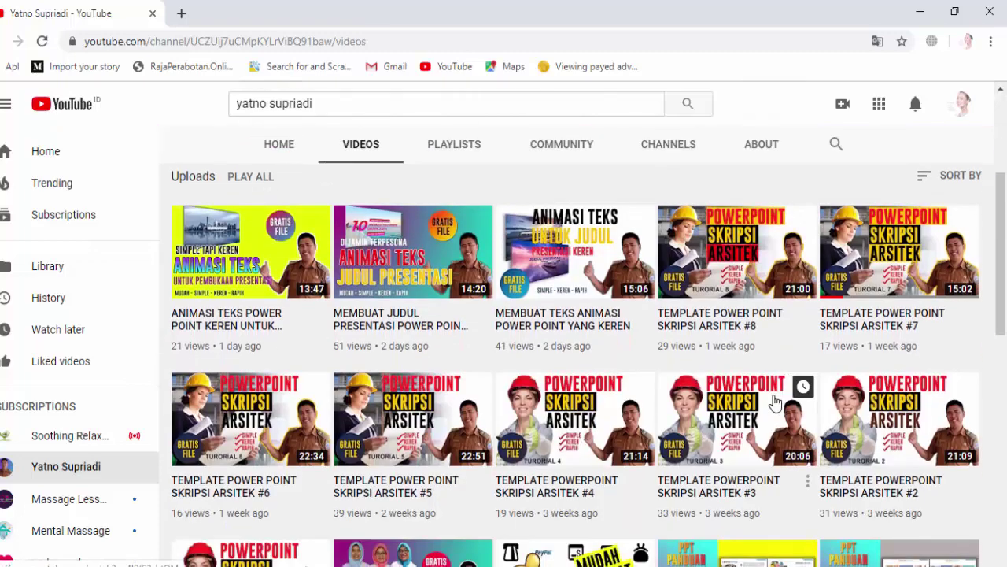
scroll(775, 403, "down", 1)
scroll(775, 402, "down", 3)
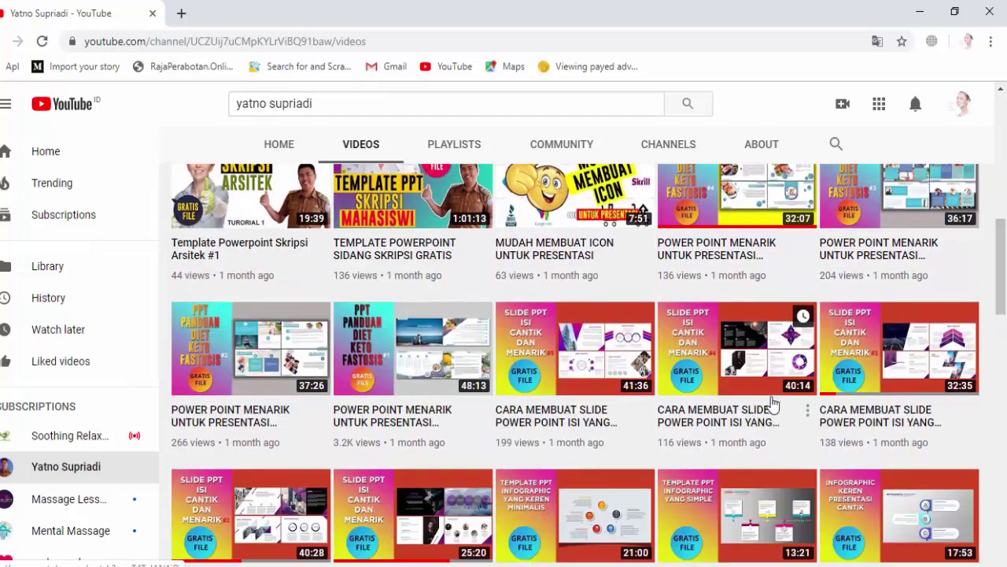
scroll(773, 404, "down", 3)
scroll(773, 404, "down", 2)
scroll(773, 404, "down", 2)
scroll(773, 403, "down", 1)
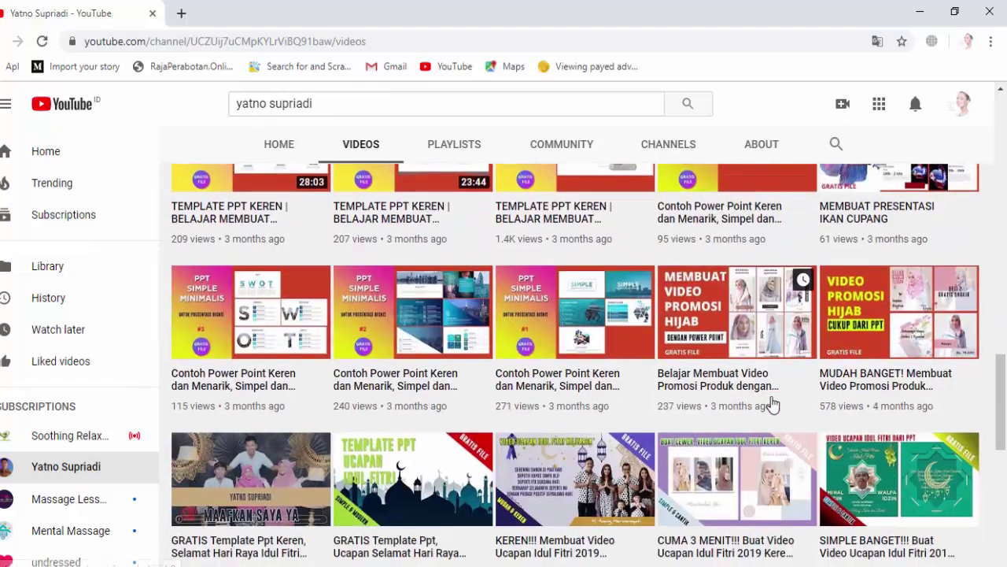
scroll(773, 404, "down", 4)
scroll(773, 404, "down", 3)
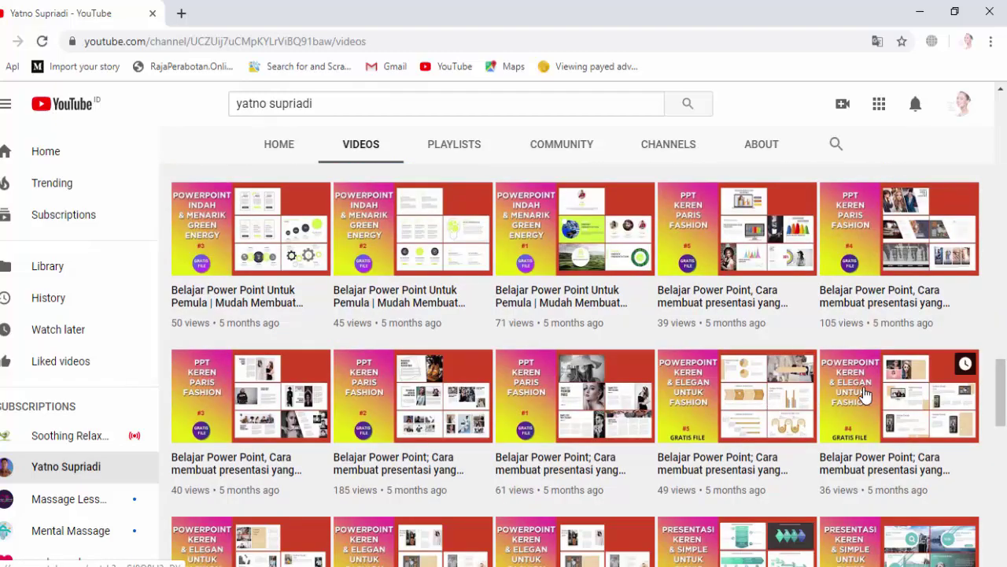
scroll(880, 397, "down", 3)
scroll(880, 397, "down", 5)
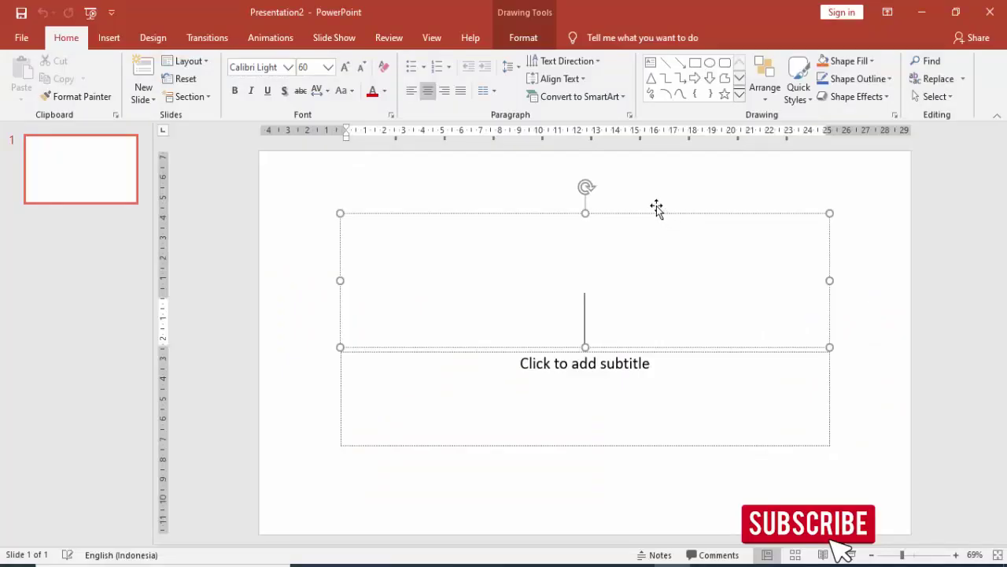
Delete the title and subtitle placeholders from slide 1
left_click(642, 212)
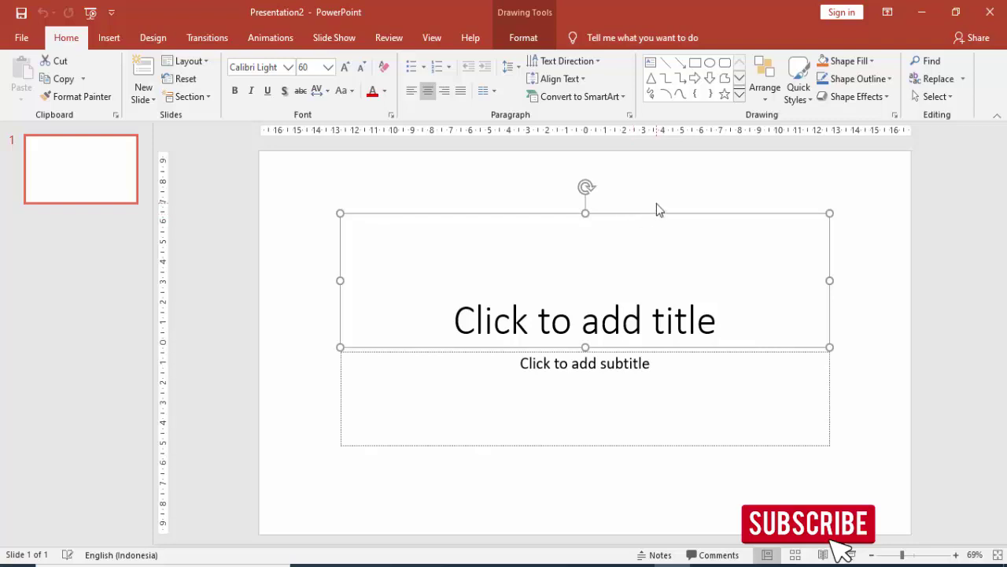
left_click(656, 203)
left_click(636, 214)
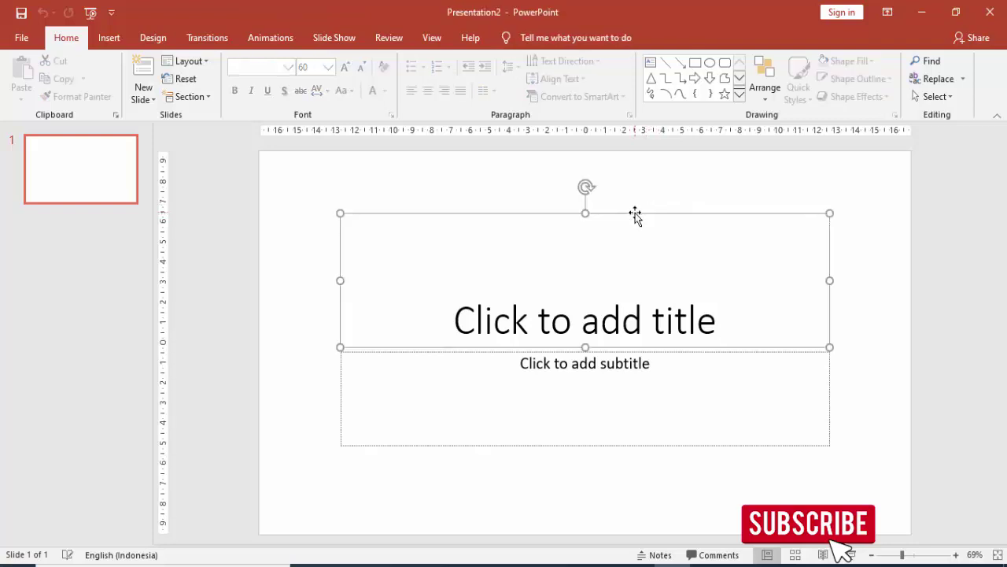
key("Delete")
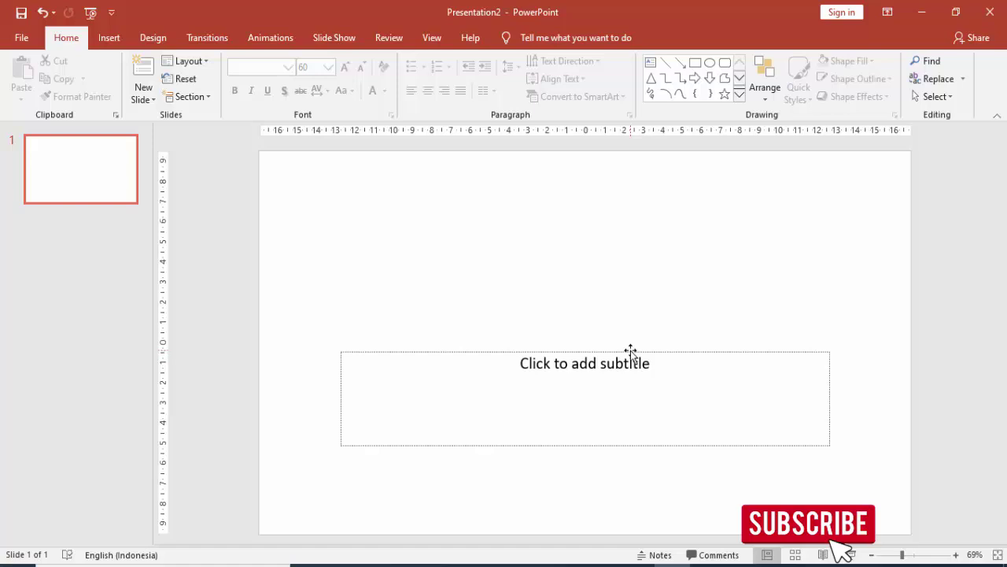
left_click(631, 351)
key("Delete")
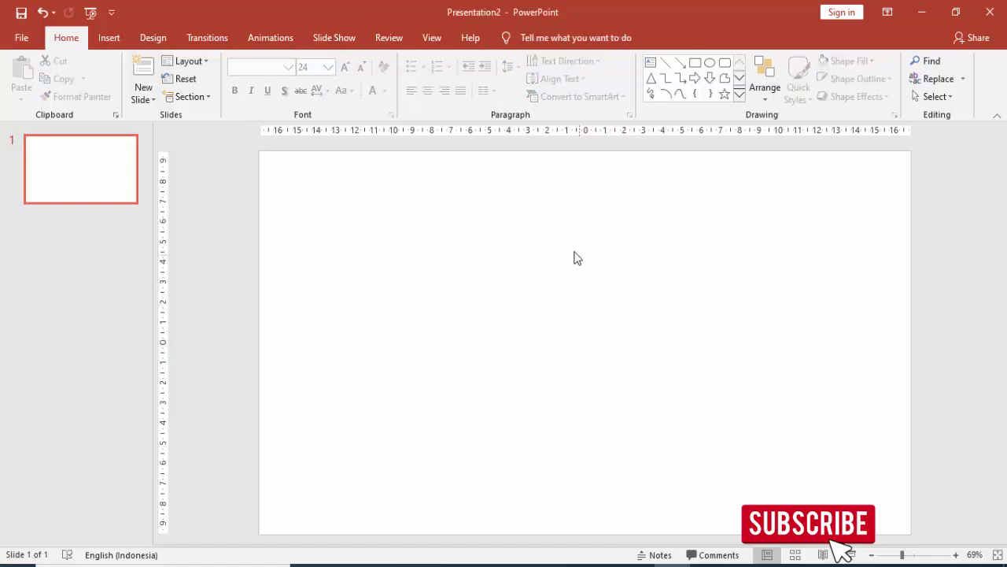
Switch the slide background to a picture or texture fill in Format Background
scroll(575, 256, "down", 2)
right_click(639, 290)
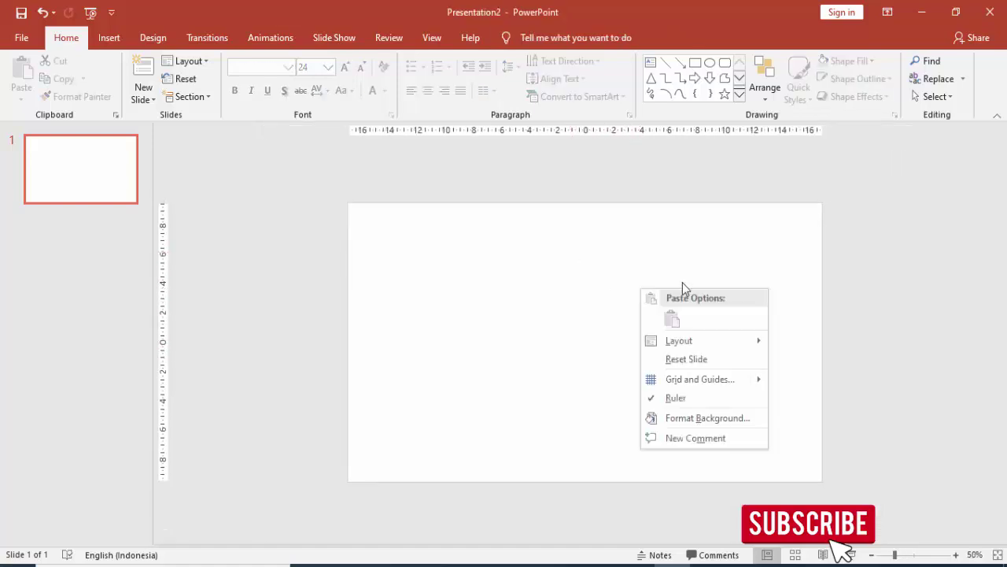
left_click(682, 420)
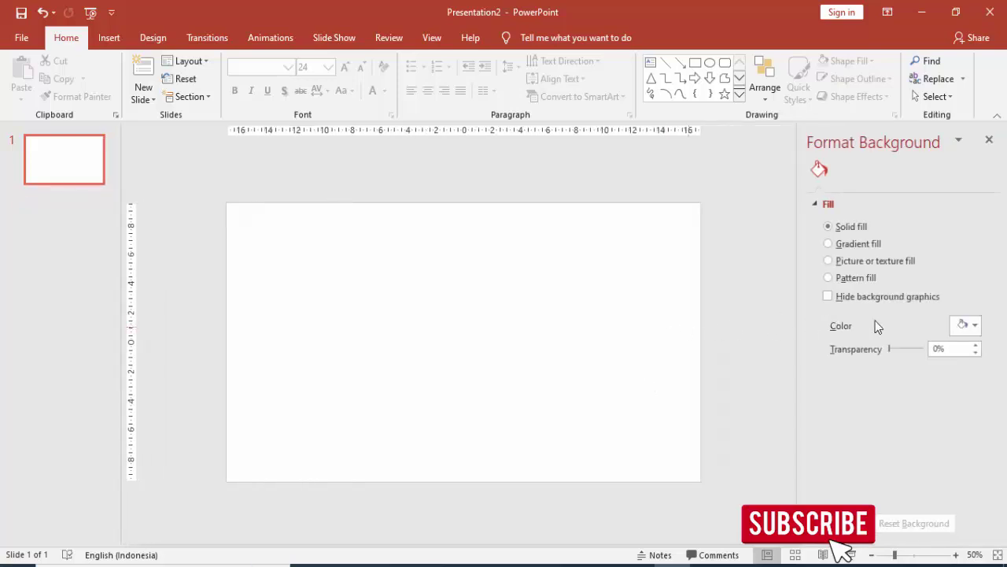
left_click(866, 260)
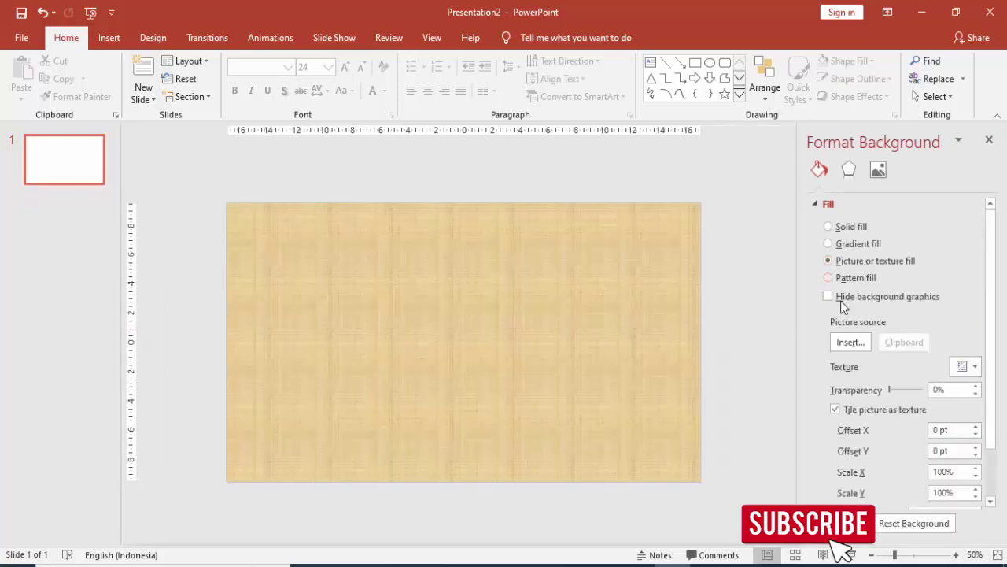
left_click(842, 343)
Insert beach (18) from D:\FOTO FOAP\BEACH1 as the background picture
left_click(346, 204)
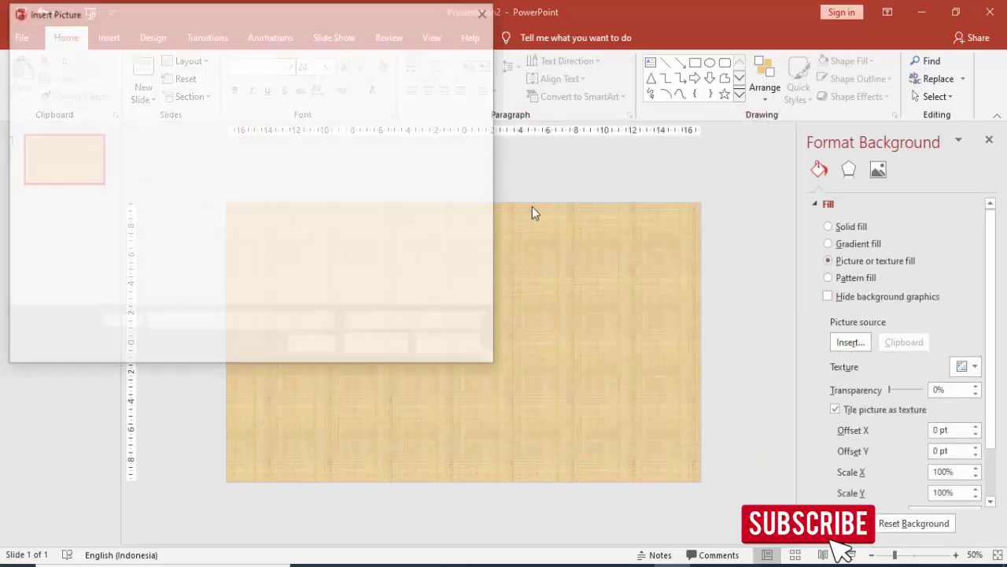
left_click(73, 257)
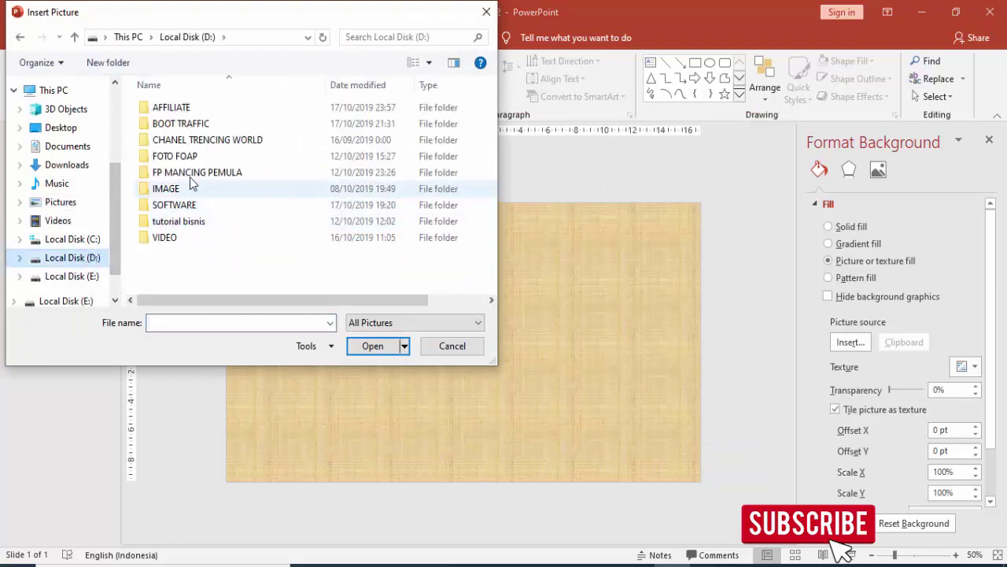
double_click(183, 153)
double_click(168, 109)
scroll(353, 179, "down", 2)
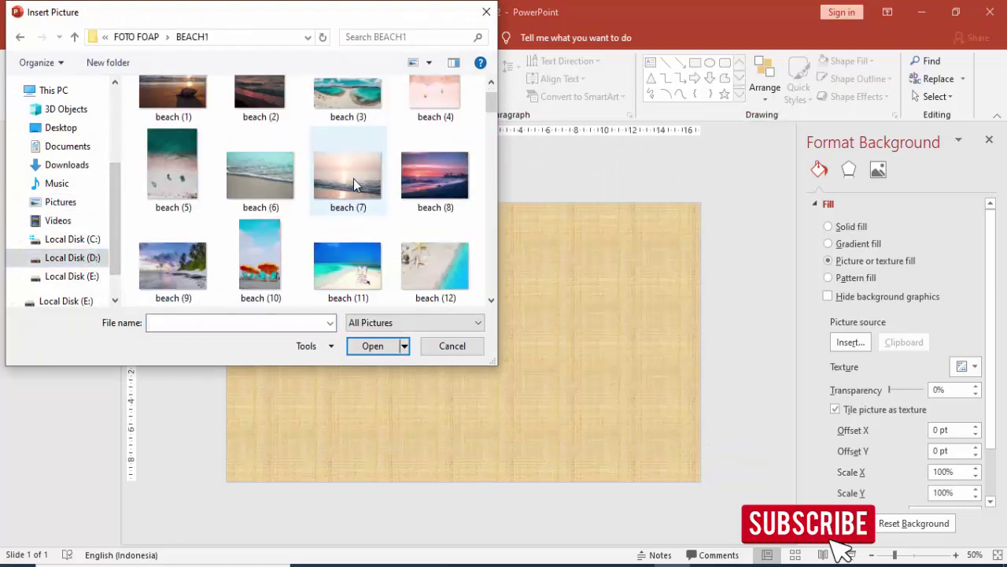
scroll(354, 179, "down", 3)
left_click(272, 283)
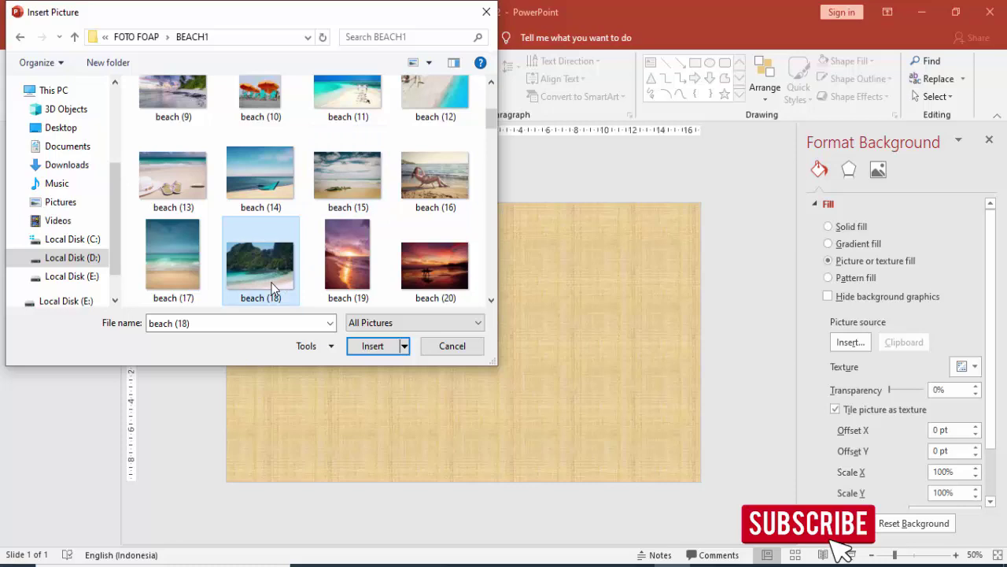
left_click(366, 346)
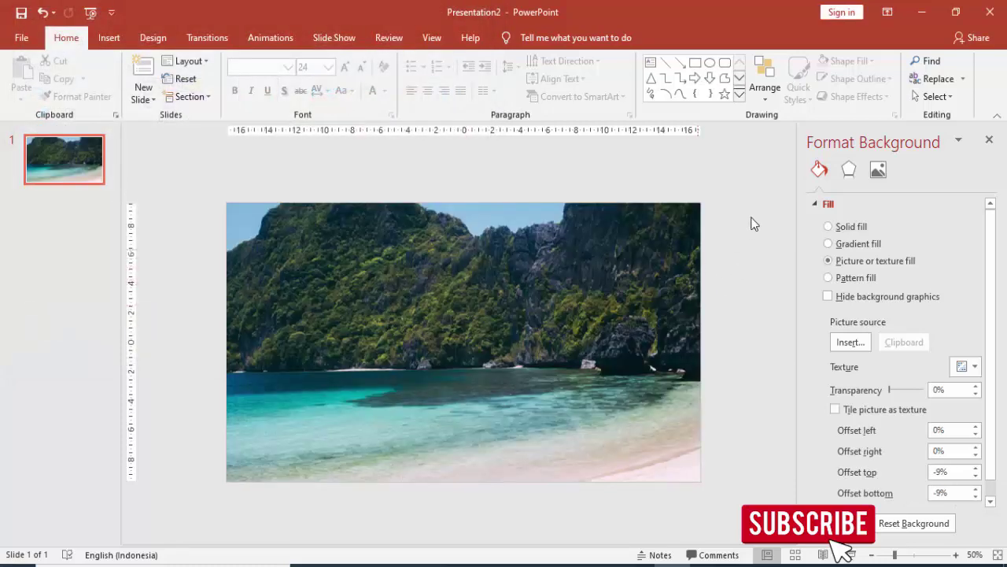
left_click(111, 38)
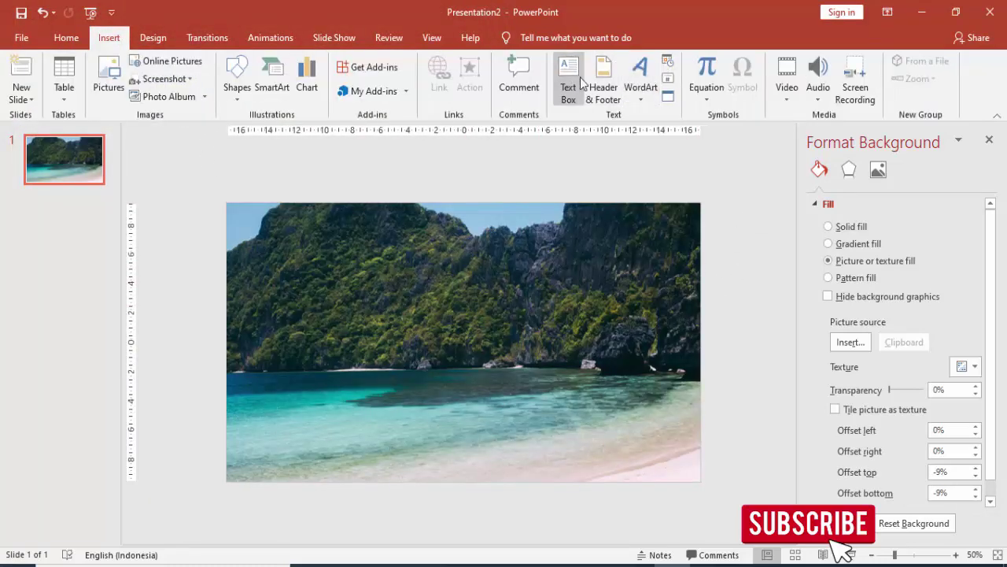
Add a NEGERI YANG INDAH text box over the cliffs in Gotham Bold
left_click(579, 83)
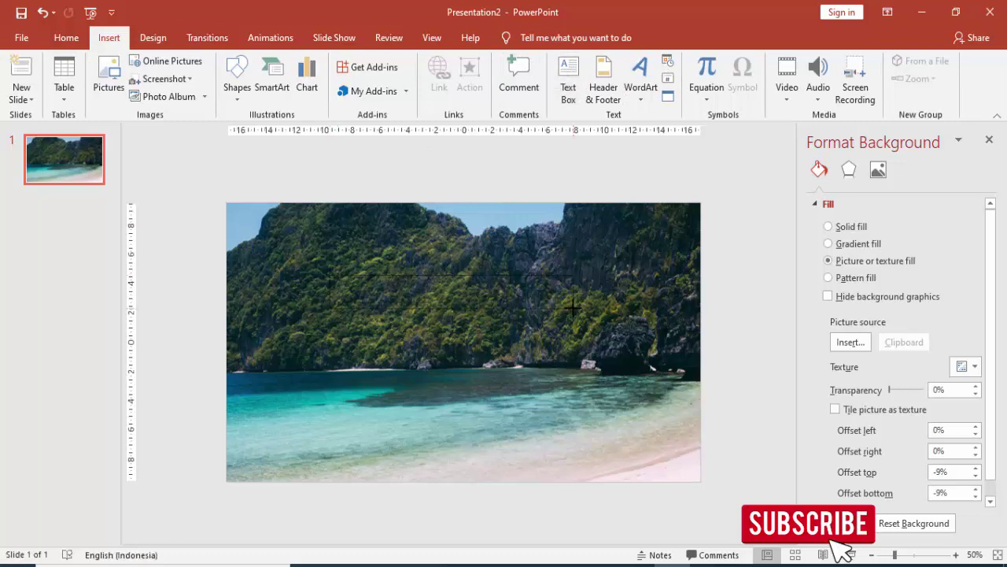
left_click_drag(572, 307, 574, 308)
type("NEGERI YANG INDAH")
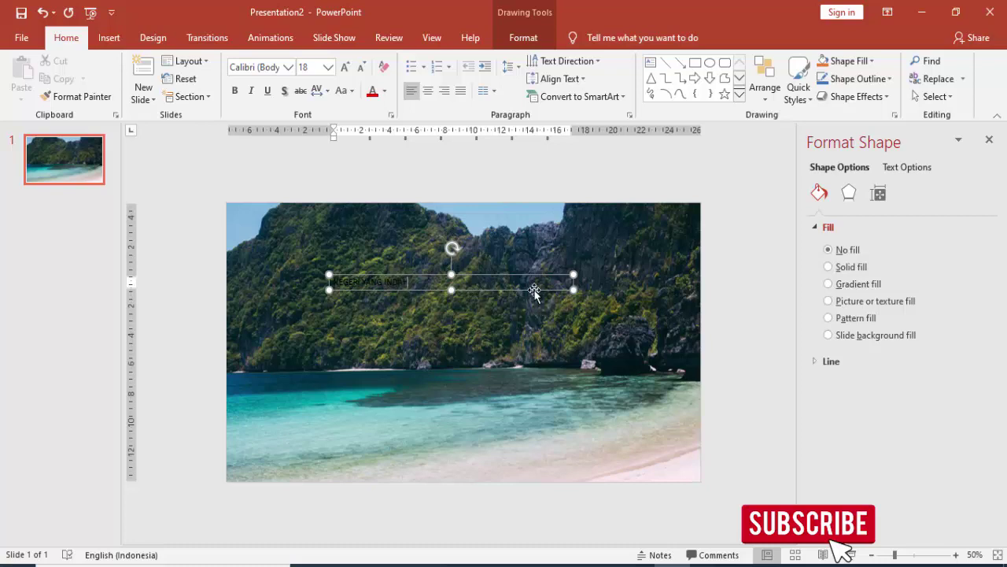
left_click(532, 275)
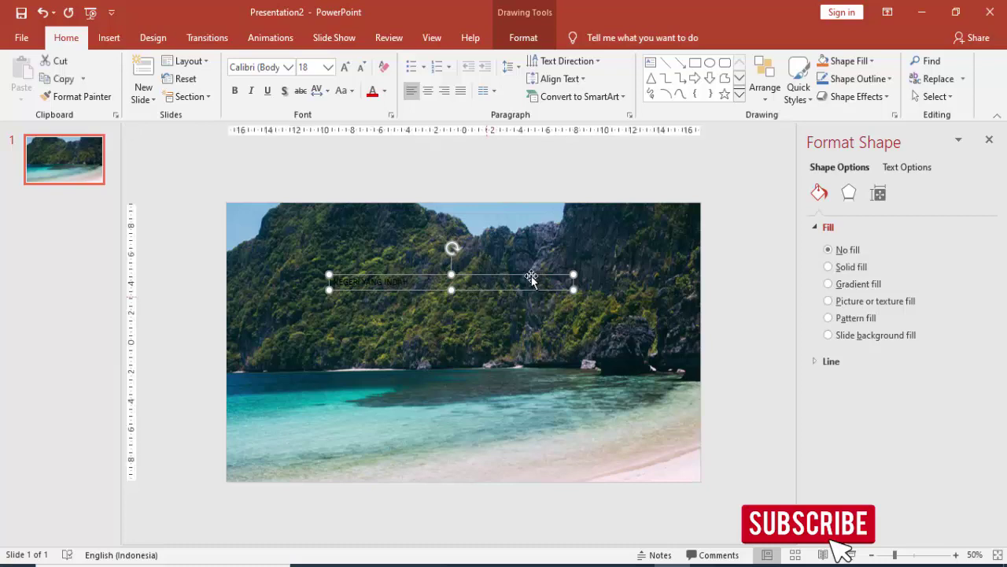
left_click(268, 68)
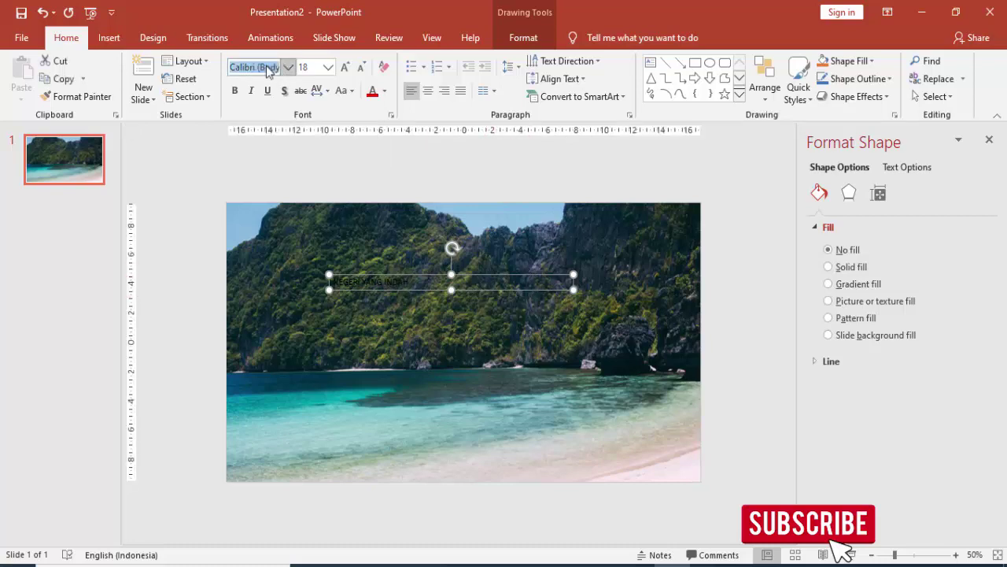
type("Gotham Bold")
key("Return")
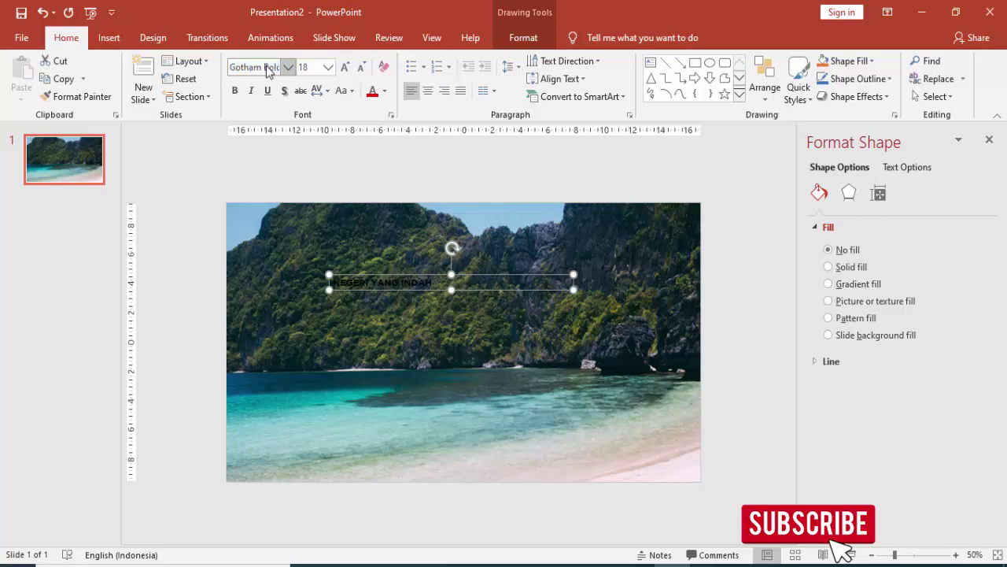
Make NEGERI YANG INDAH 40 pt white and move it slightly lower
left_click(328, 70)
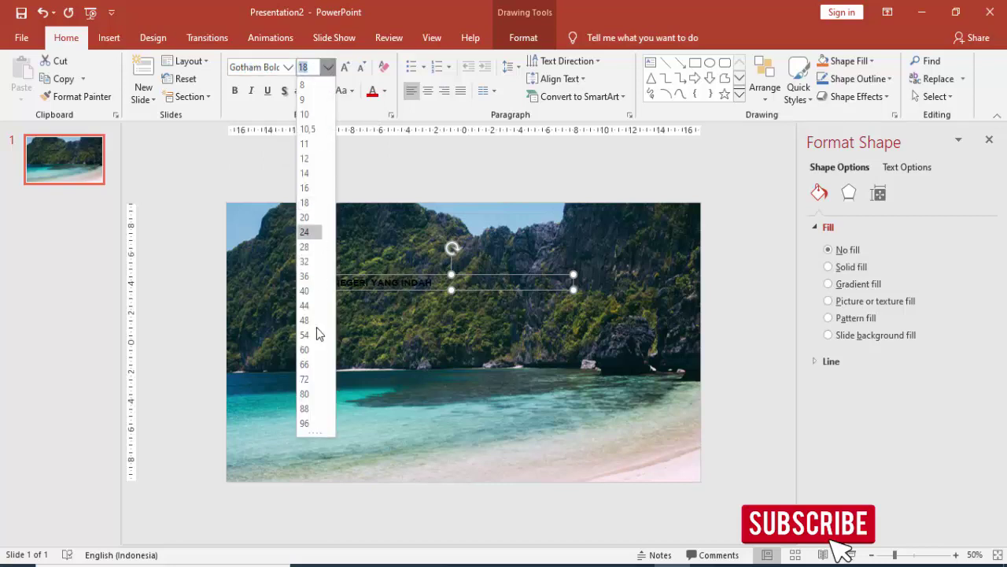
left_click(308, 288)
left_click(331, 247)
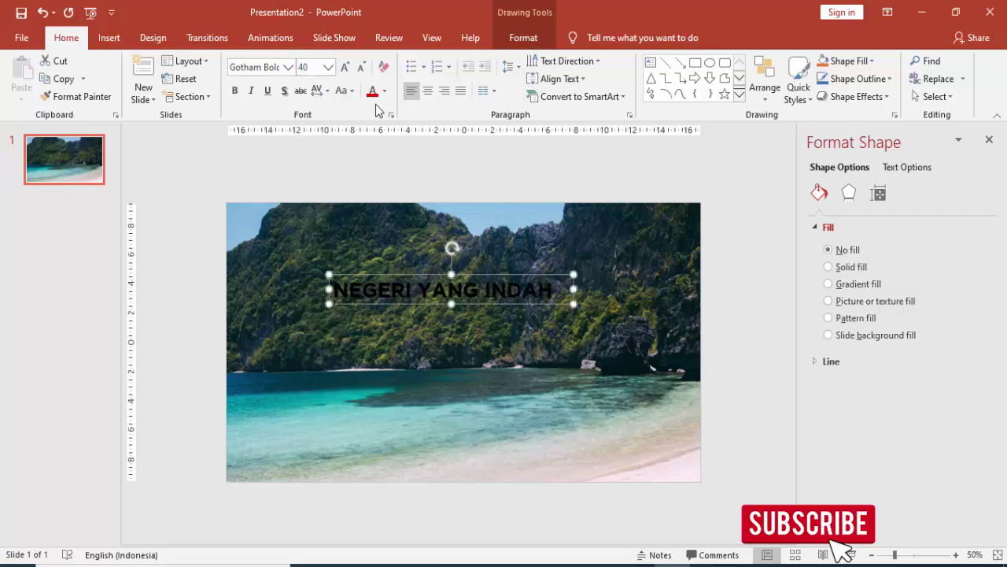
left_click(384, 91)
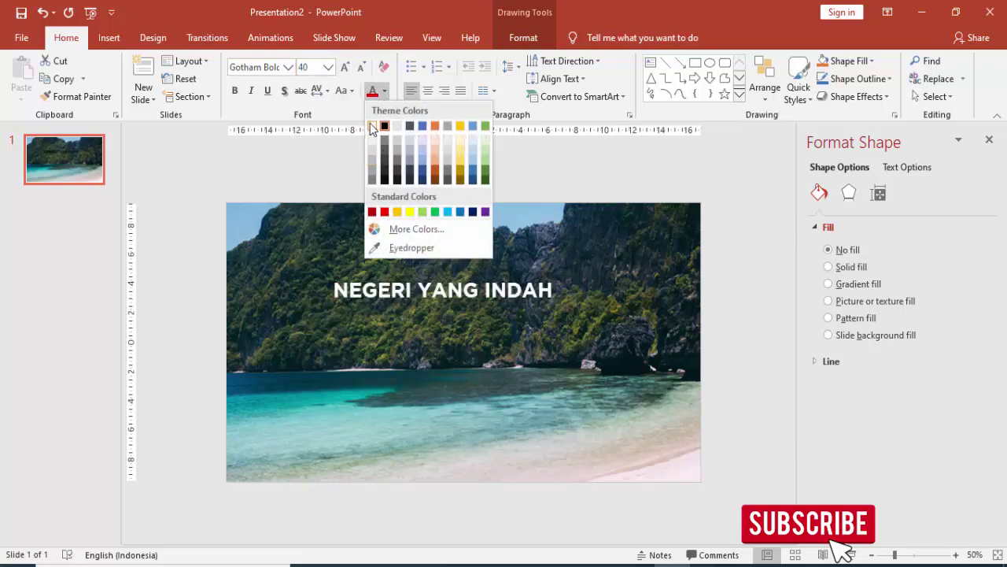
left_click(371, 127)
left_click_drag(401, 274, 410, 316)
left_click(435, 308)
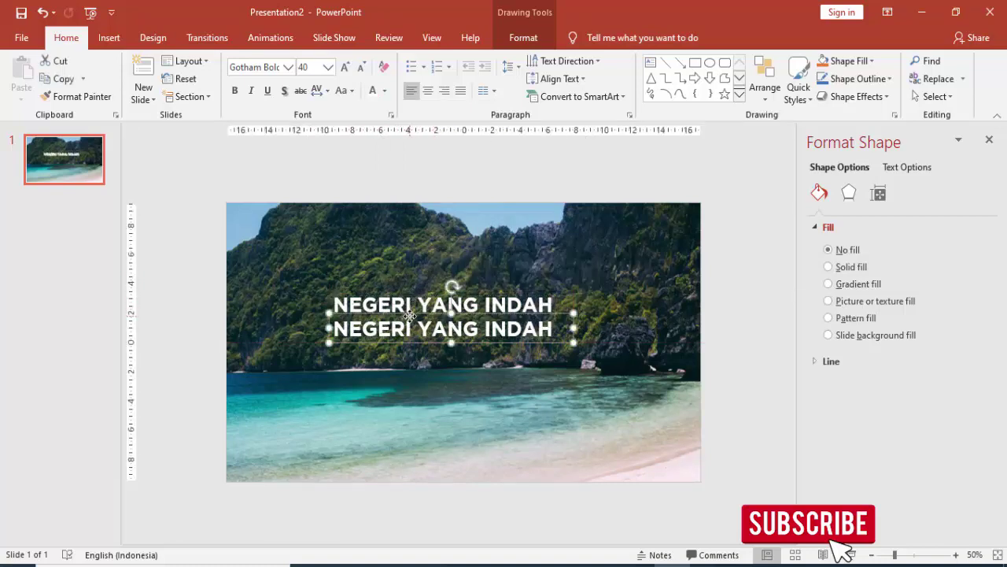
Change the duplicate line's text to INDONESIA at 100 pt
left_click_drag(336, 325, 559, 329)
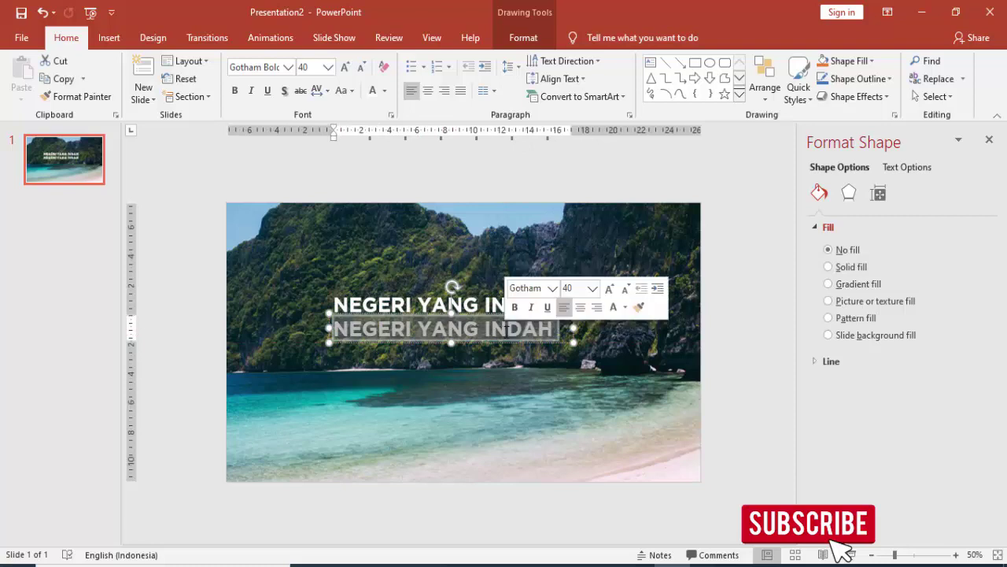
key("BackSpace")
type("INDONE")
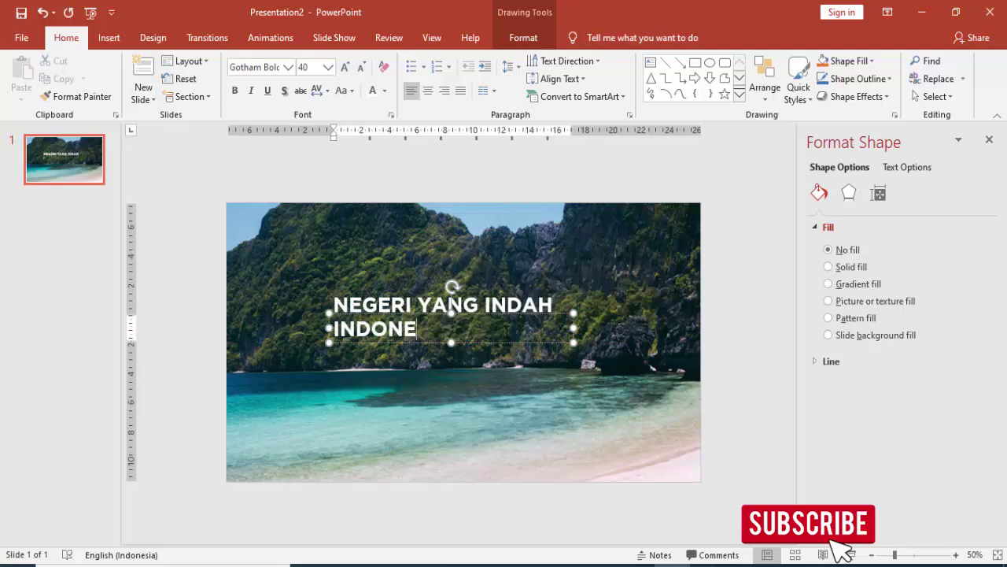
type("SIA")
left_click(510, 343)
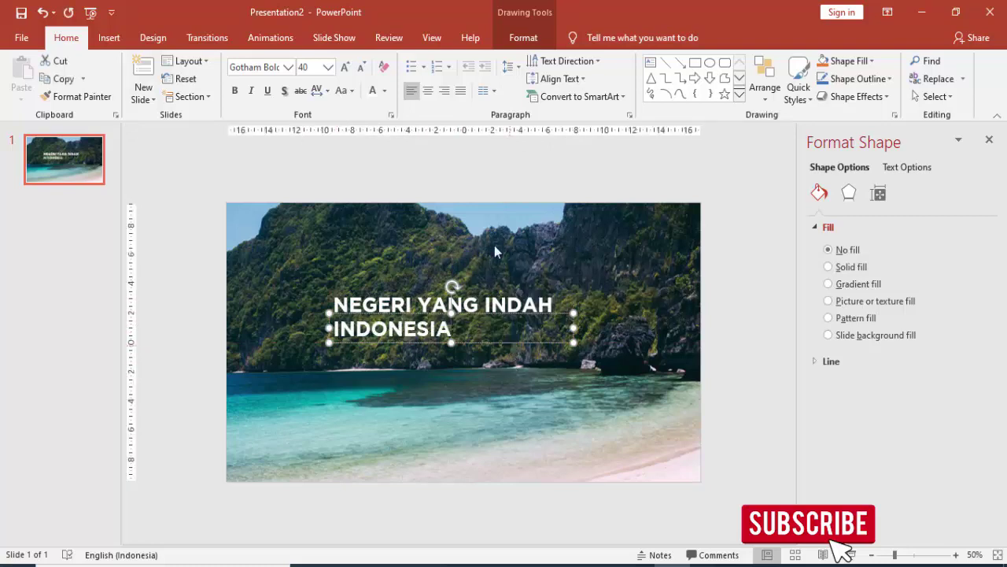
left_click(312, 70)
type("100")
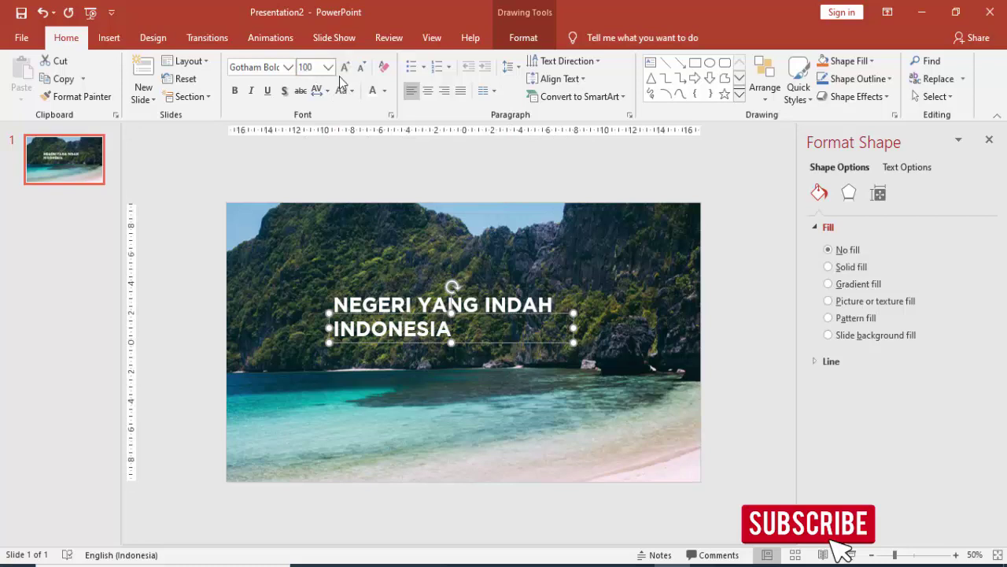
key("Return")
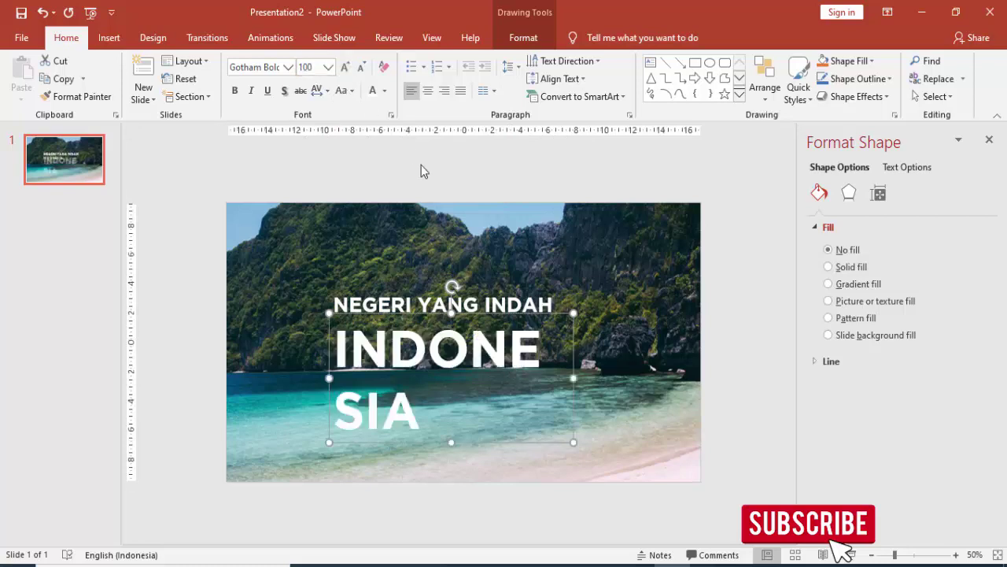
Widen and centre INDONESIA, then align NEGERI YANG INDAH above it
left_click_drag(573, 365, 671, 368)
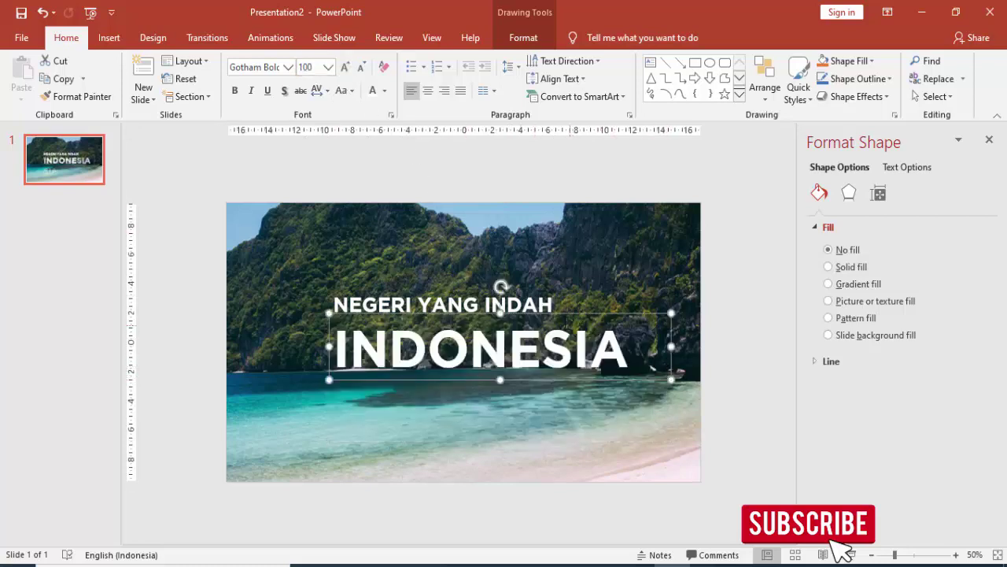
left_click_drag(590, 315, 584, 310)
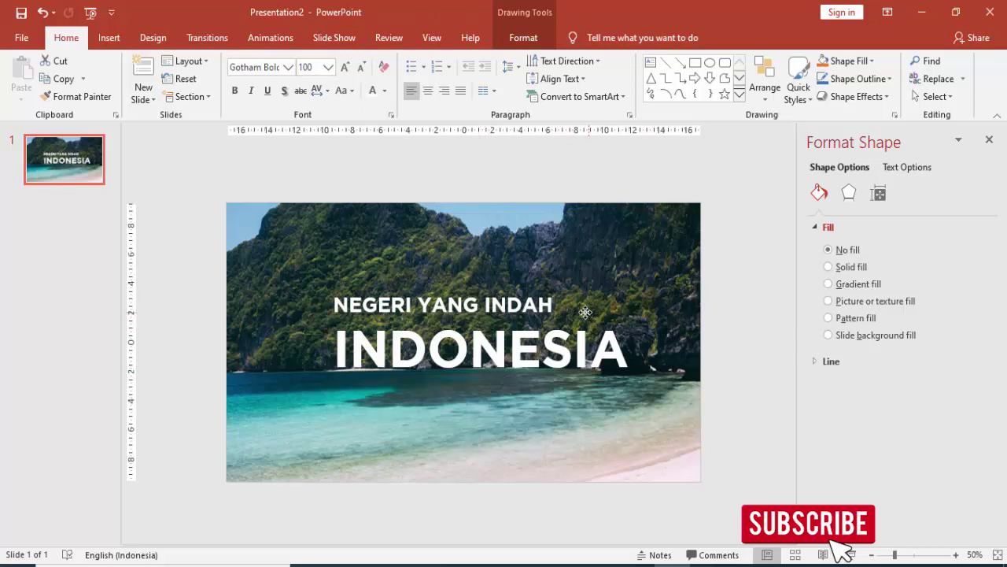
left_click(428, 90)
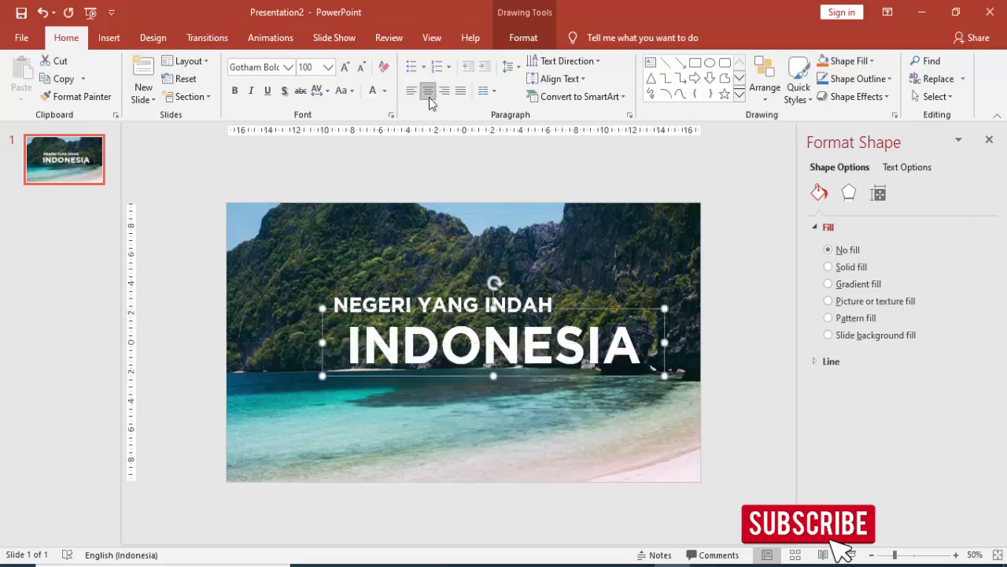
left_click_drag(612, 307, 581, 306)
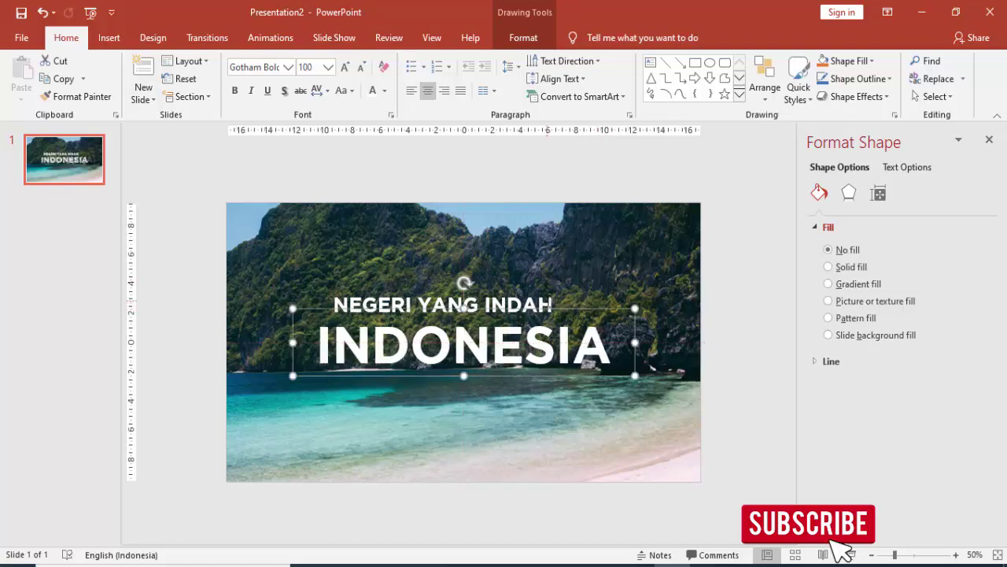
left_click(533, 296)
mouse_move(532, 286)
left_mouse_down()
mouse_move(516, 291)
mouse_move(531, 379)
left_mouse_up()
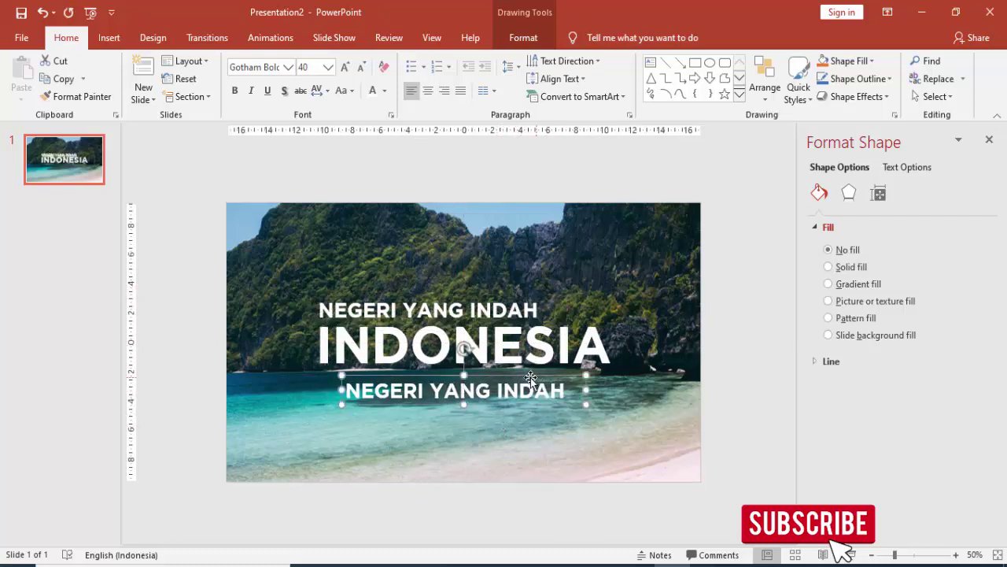
Replace the lower copy's text with &
left_click_drag(345, 390, 530, 389)
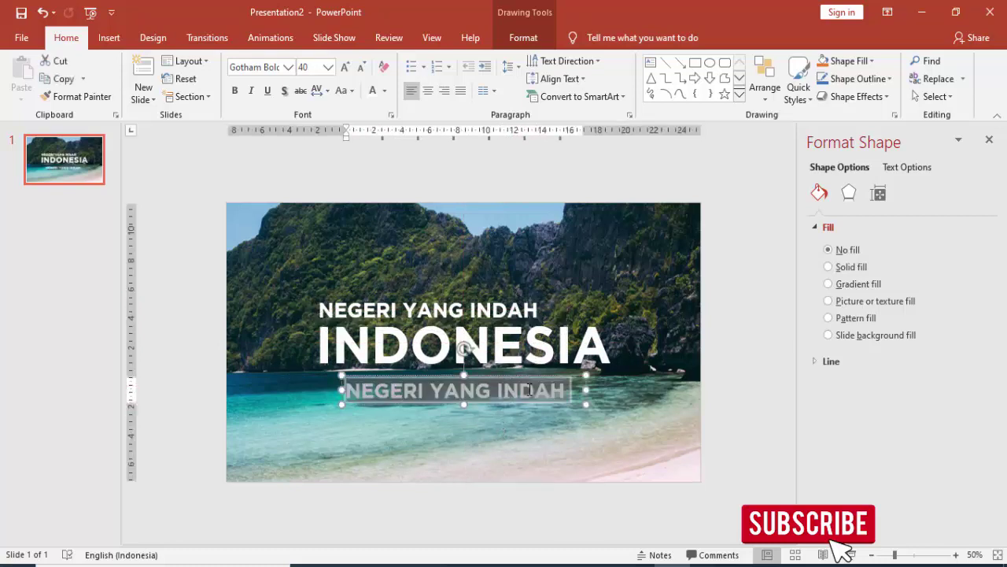
type("&")
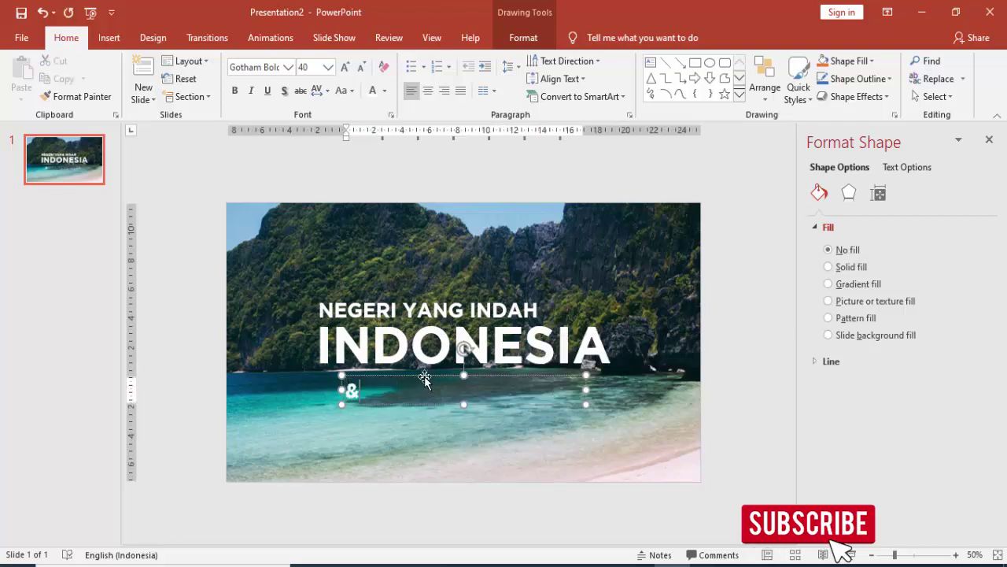
left_click_drag(343, 376, 385, 401)
Duplicate the & box, make the copy read SAYA CINTAI, and place the & beside it
key("ctrl+d")
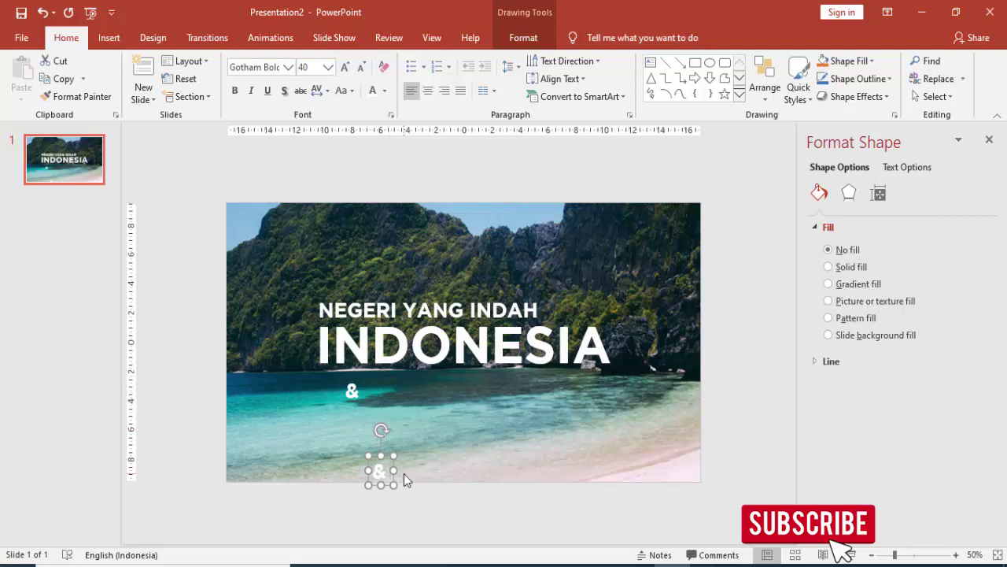
left_click_drag(381, 471, 463, 390)
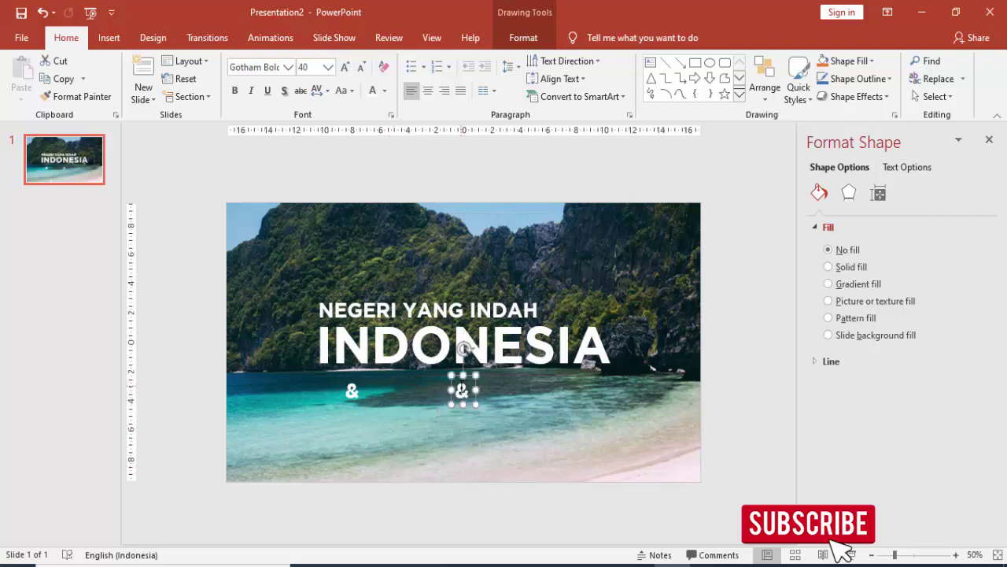
double_click(463, 390)
type("SAYAC")
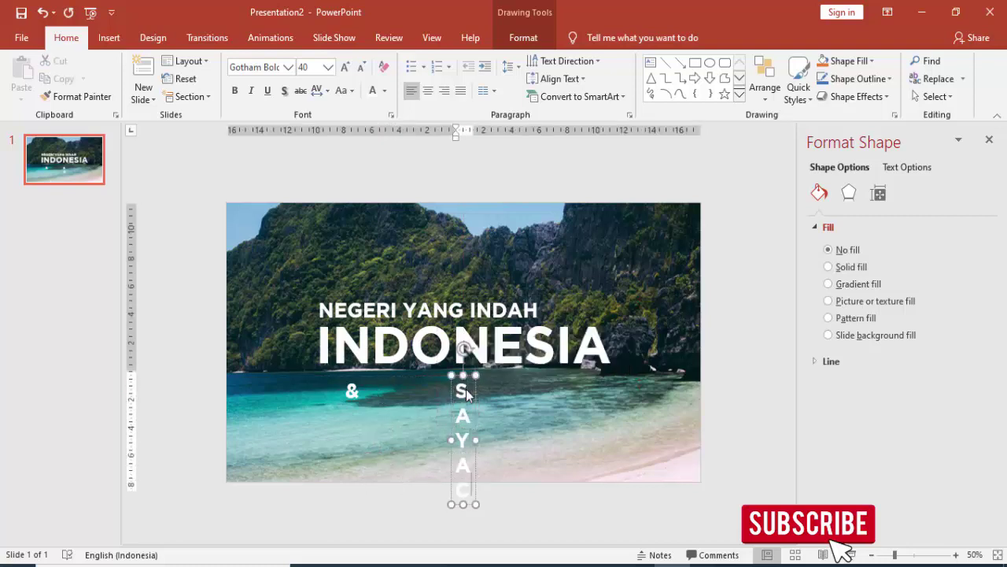
type("INTAI")
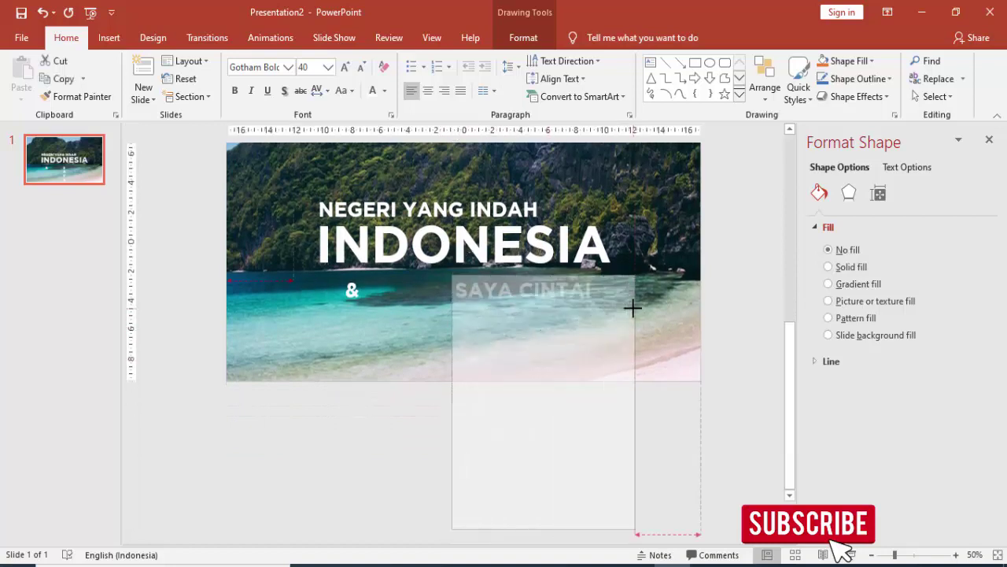
mouse_move(476, 400)
left_mouse_down()
mouse_move(635, 392)
mouse_move(603, 384)
mouse_move(612, 377)
left_mouse_up()
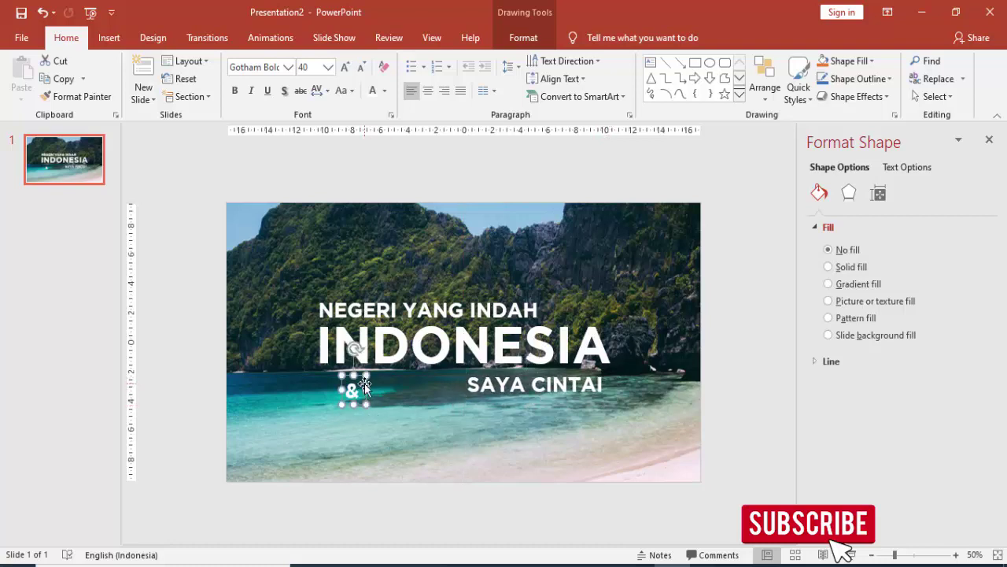
left_click_drag(353, 392, 453, 378)
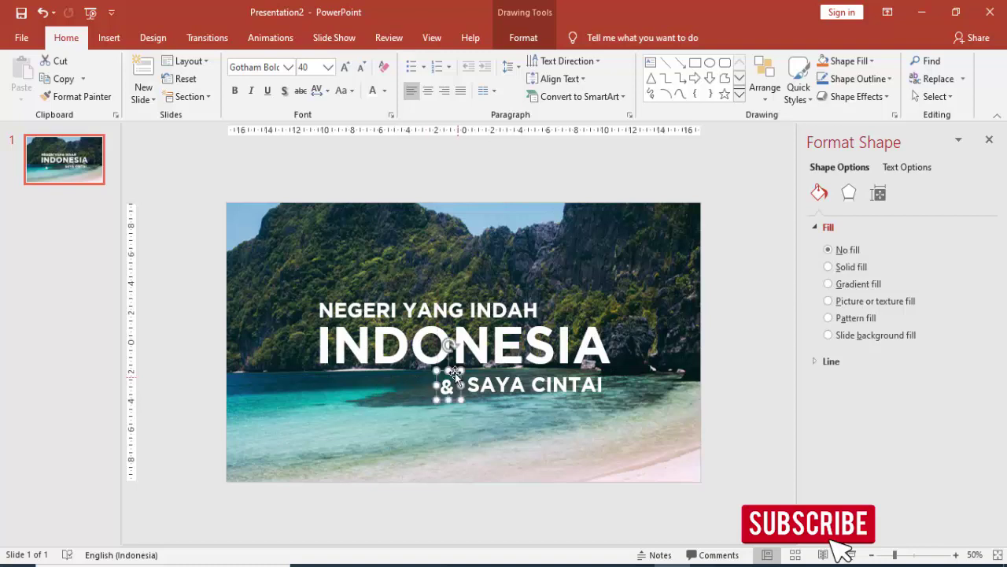
Enlarge the & to 60 pt and move it beside SAYA CINTAI
left_click(329, 68)
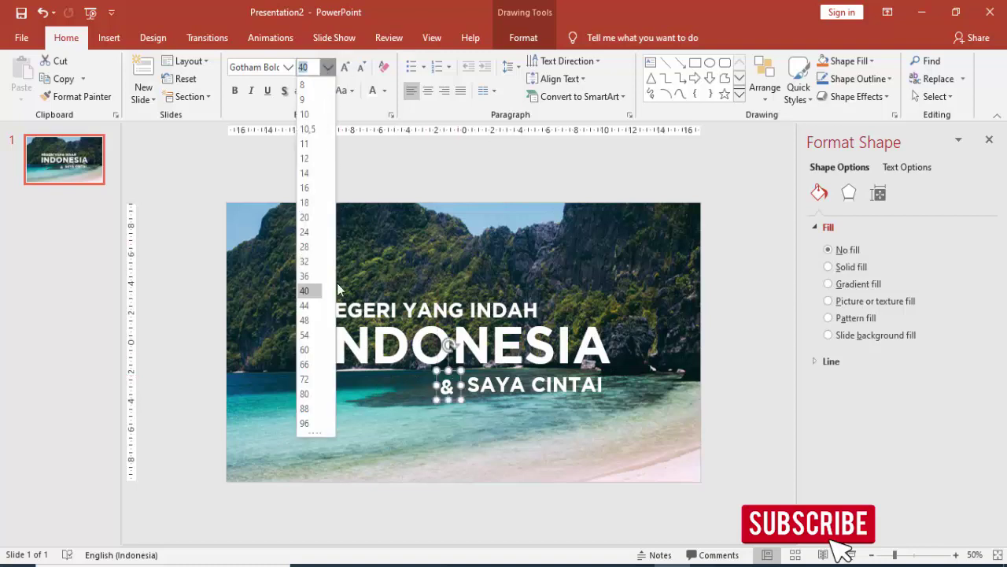
left_click(306, 351)
scroll(435, 373, "up", 2)
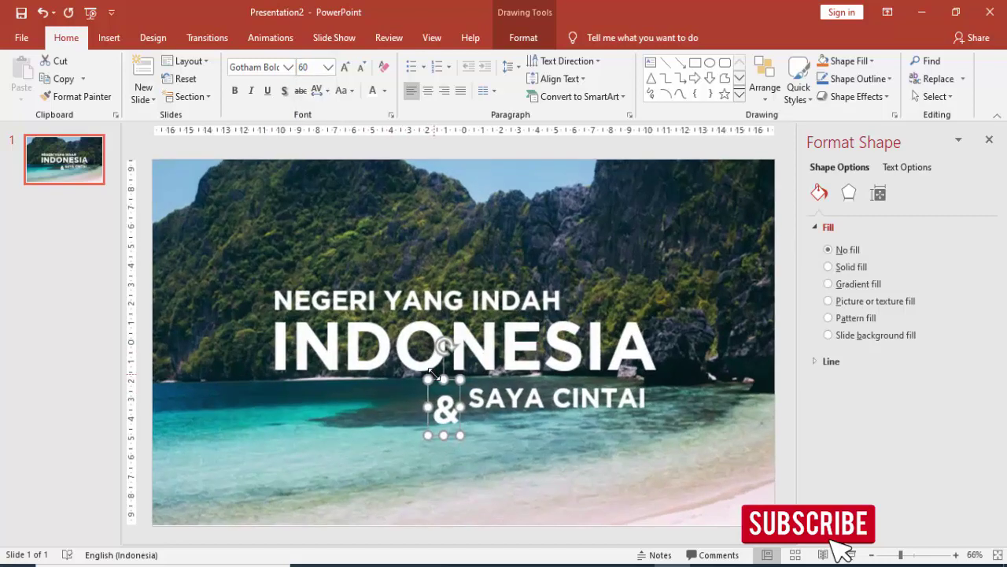
scroll(435, 373, "up", 1)
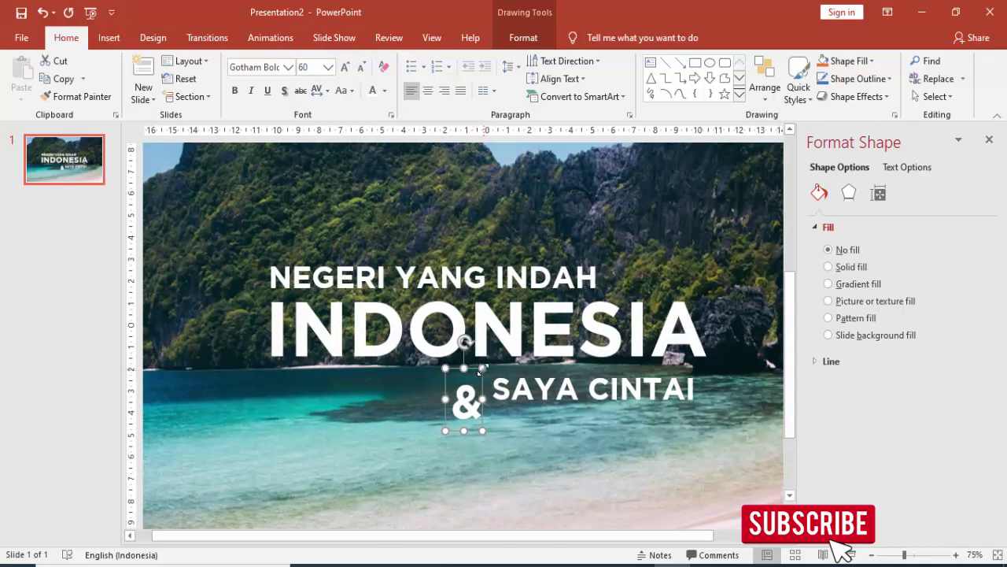
left_click_drag(484, 384, 477, 370)
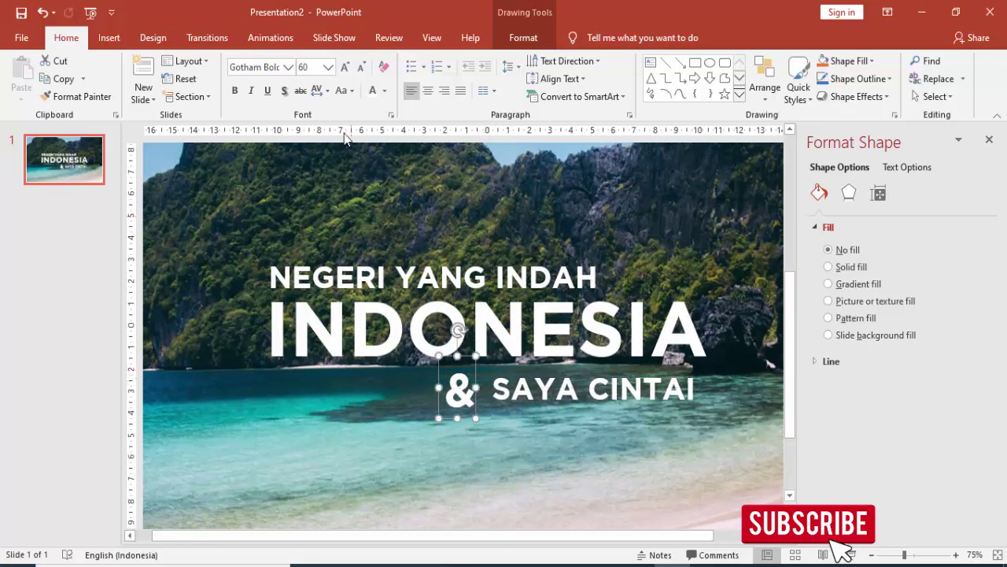
Reduce the & to 54 pt and fine-tune its position before SAYA CINTAI
left_click(328, 67)
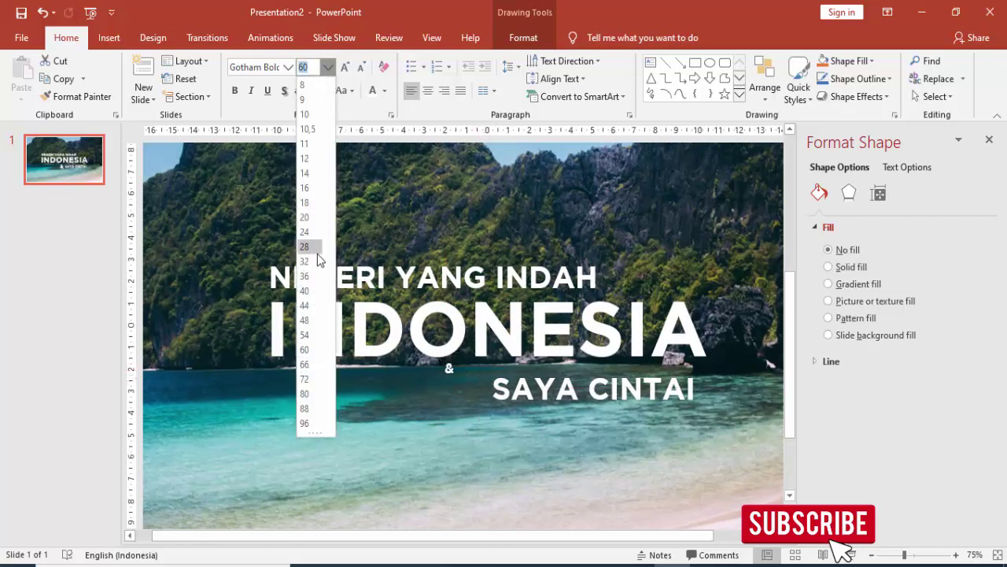
left_click(309, 342)
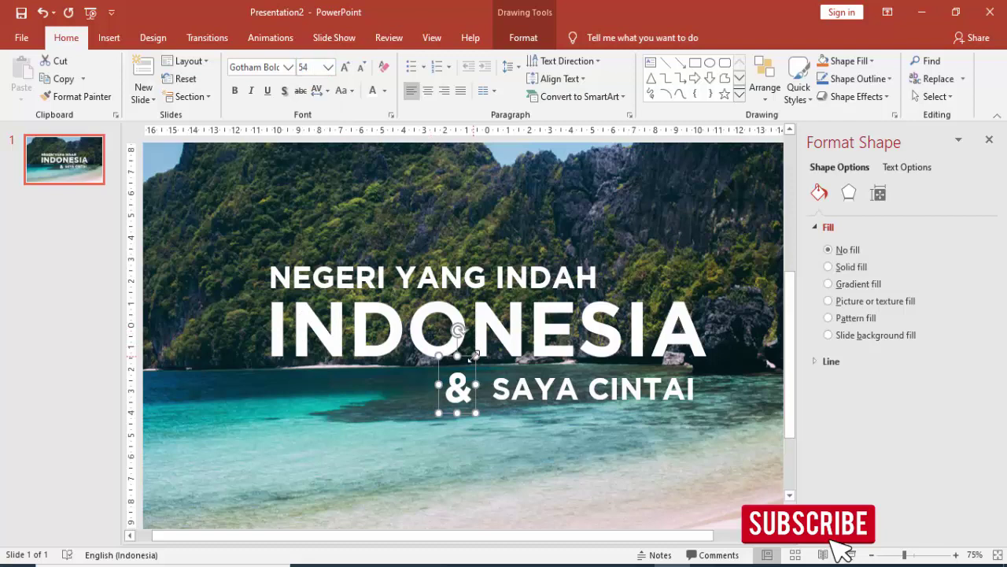
left_click_drag(474, 357, 475, 364)
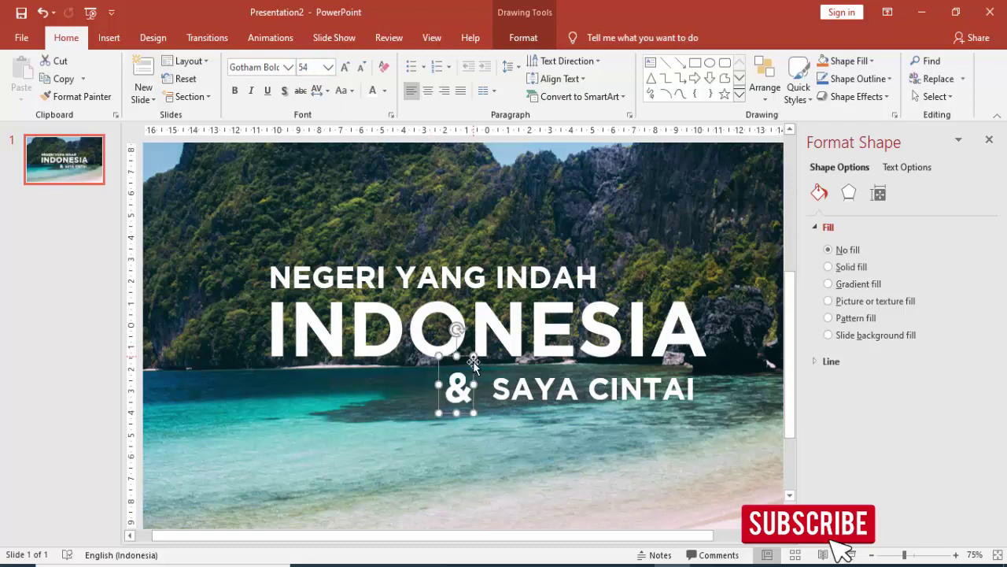
left_click_drag(477, 373, 481, 375)
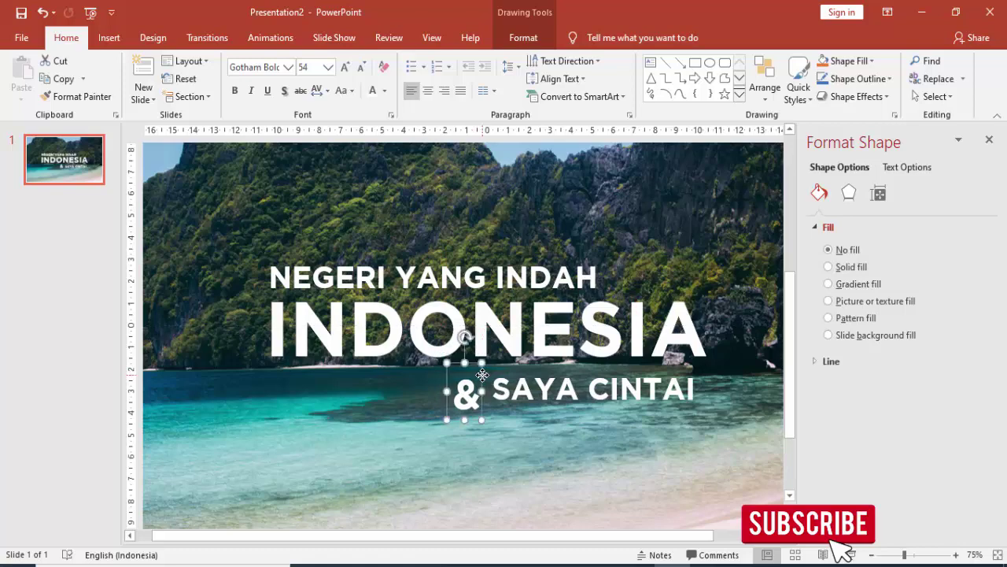
scroll(482, 374, "down", 1, "ctrl")
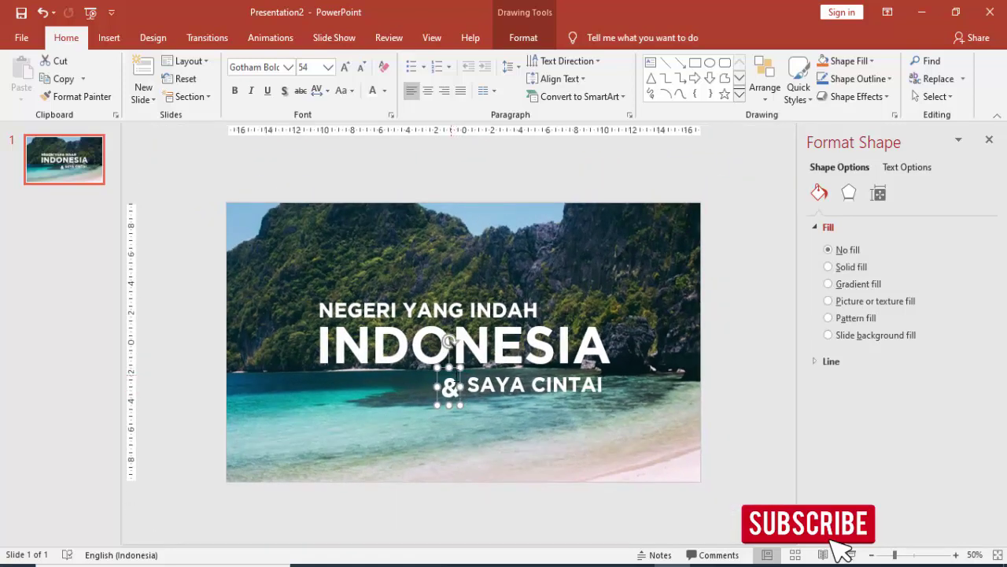
left_click_drag(460, 374, 460, 372)
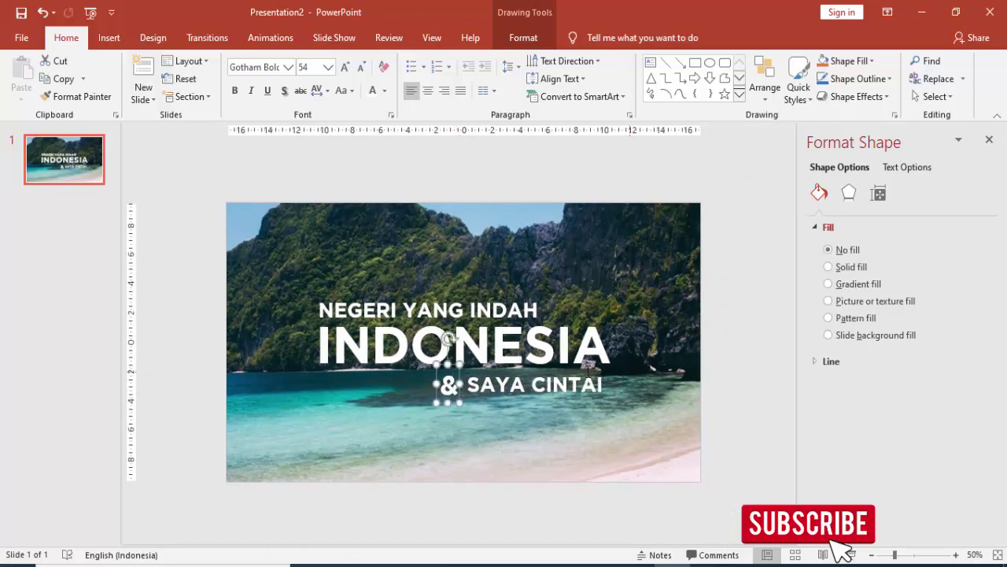
left_click(165, 185)
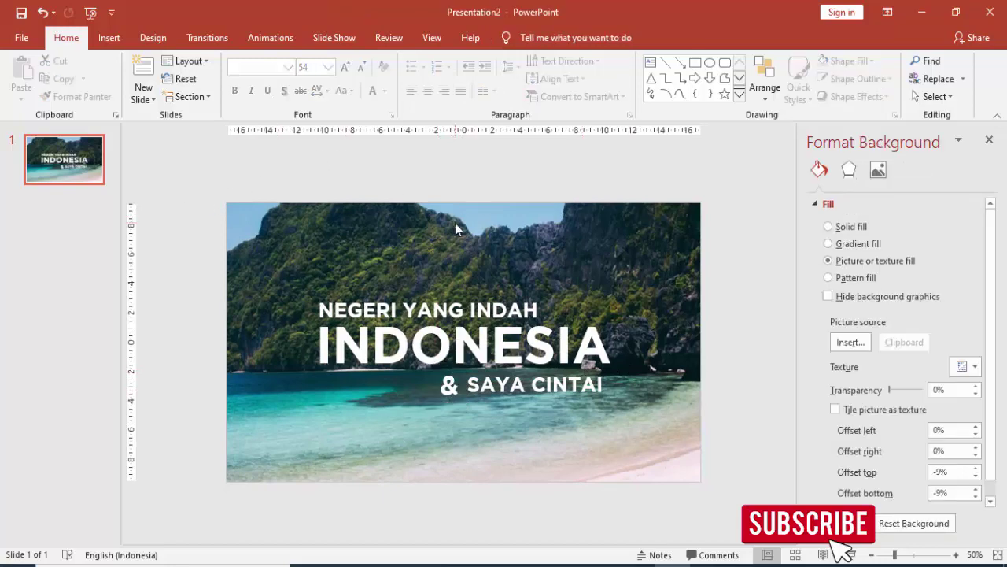
Draw a rectangle over the SAYA CINTAI text and fit it to the line
left_click(108, 38)
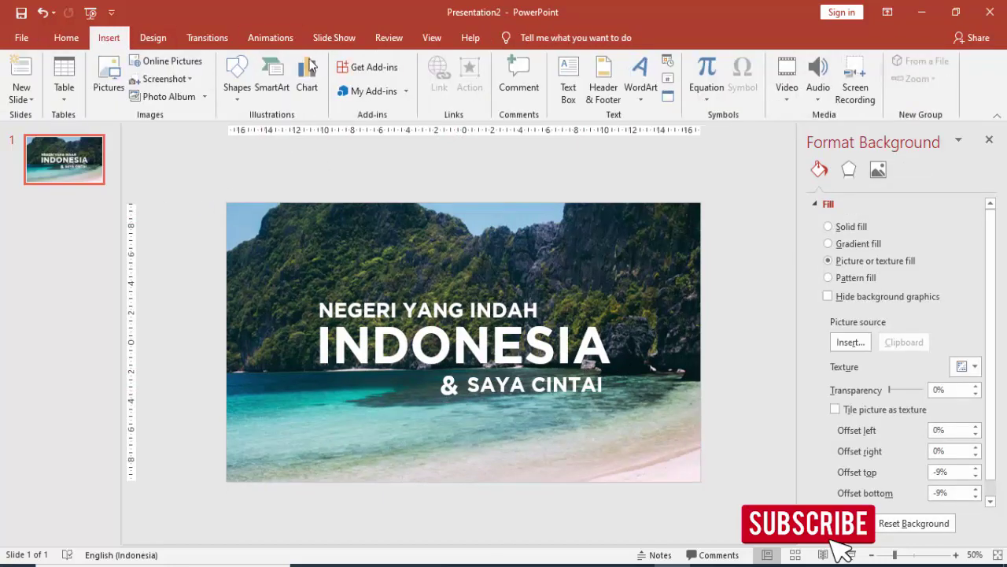
left_click(236, 78)
left_click(275, 132)
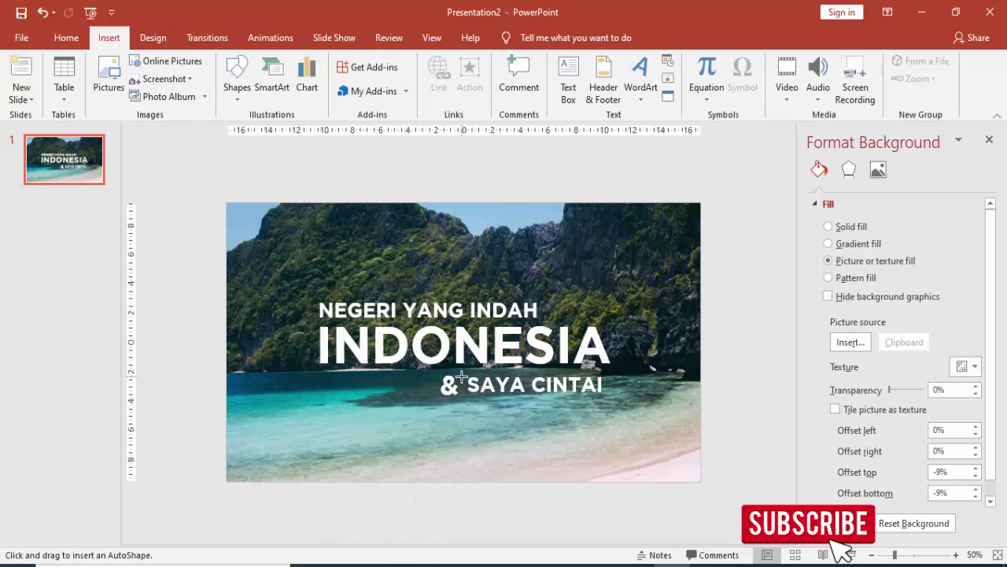
left_click_drag(464, 375, 615, 402)
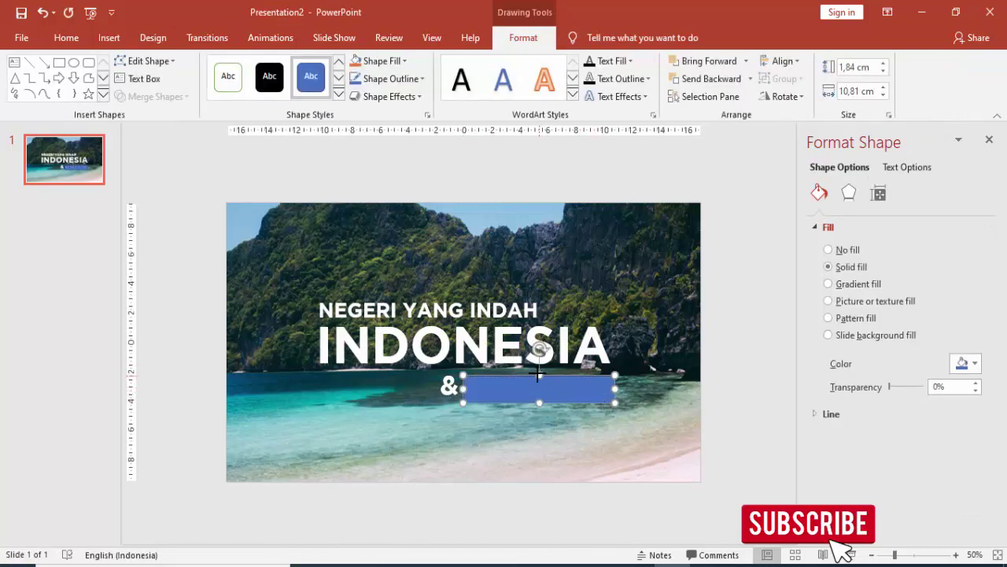
left_click_drag(537, 368, 537, 359)
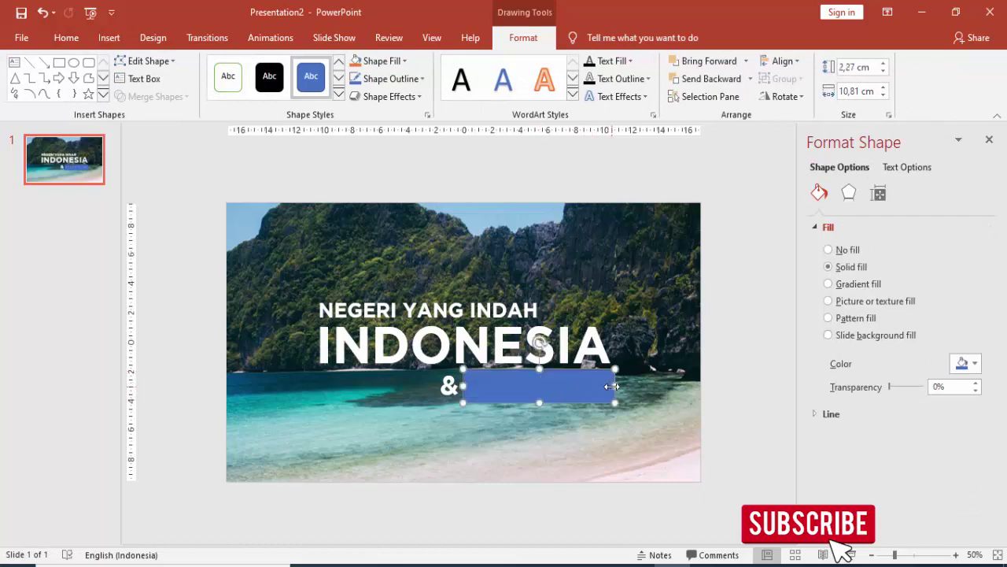
left_click_drag(614, 386, 608, 386)
Remove the rectangle's outline, fill it red, and open More Colors
left_click(830, 414)
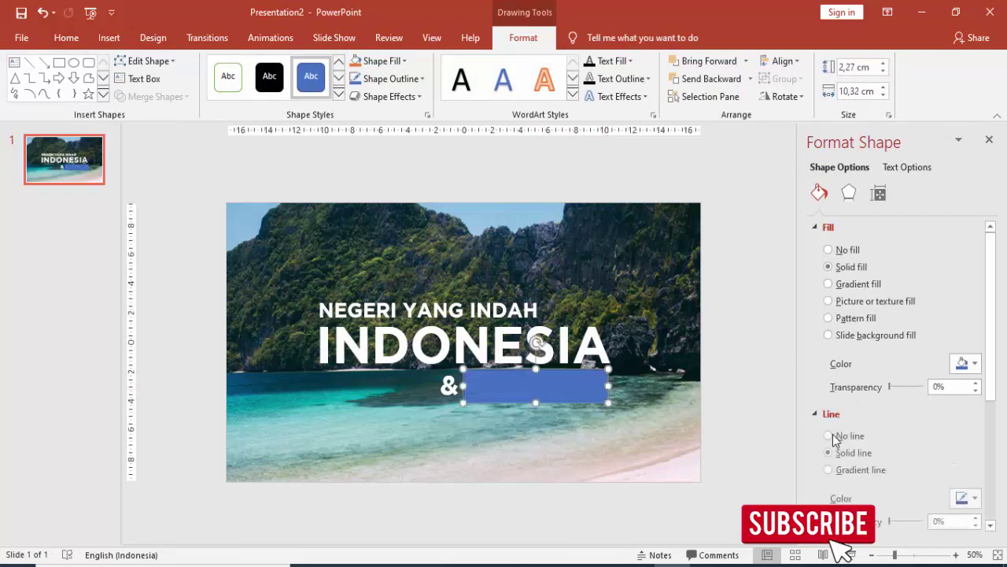
left_click(830, 437)
left_click(964, 364)
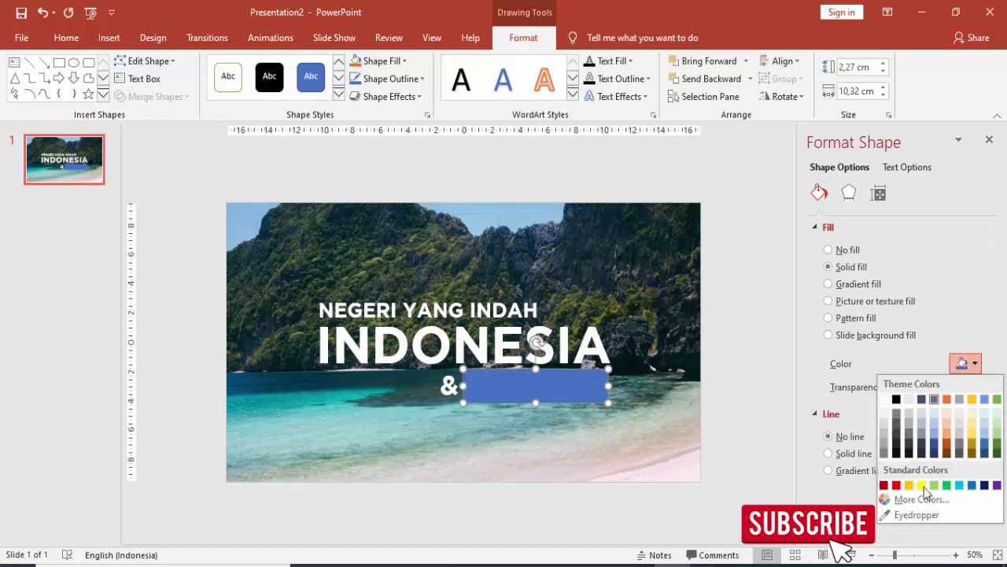
left_click(896, 485)
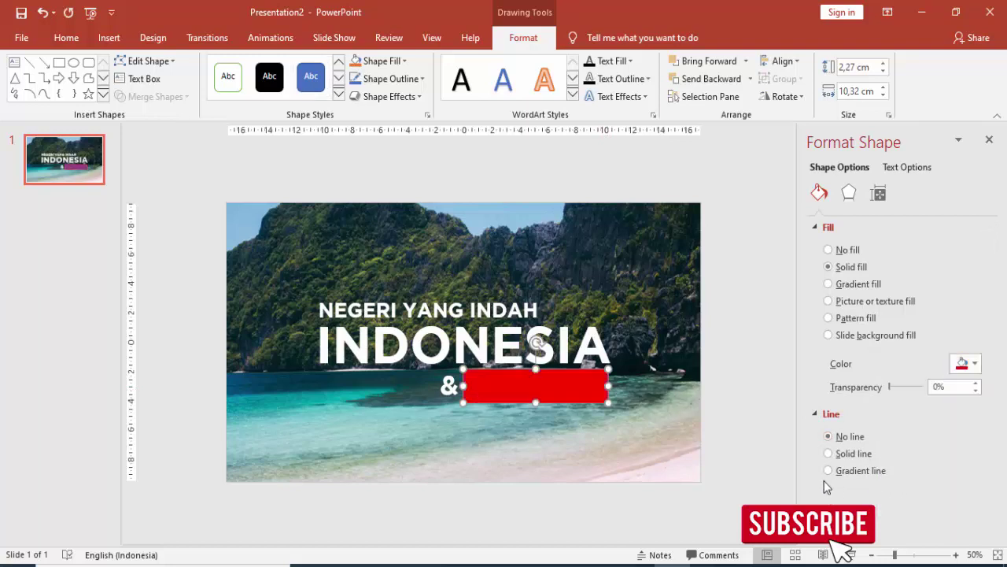
left_click(967, 364)
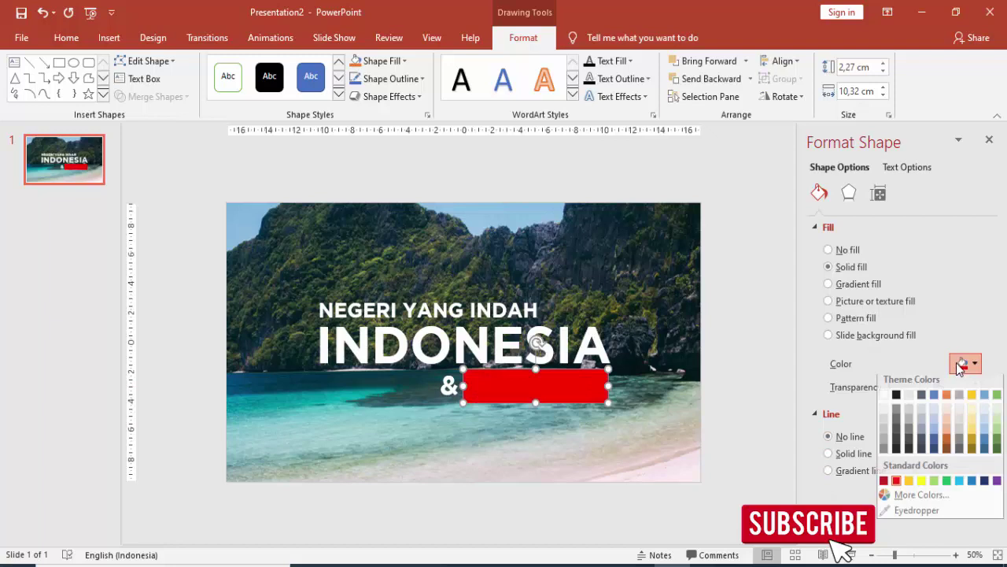
left_click(918, 500)
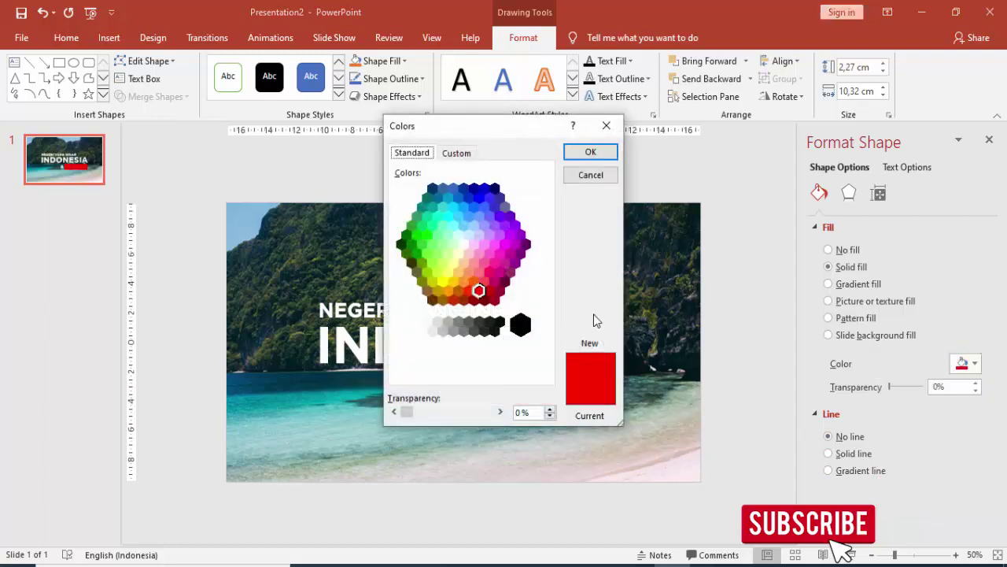
Darken the fill to RGB 196, 0, 0 and send the rectangle behind SAYA CINTAI
left_click(458, 155)
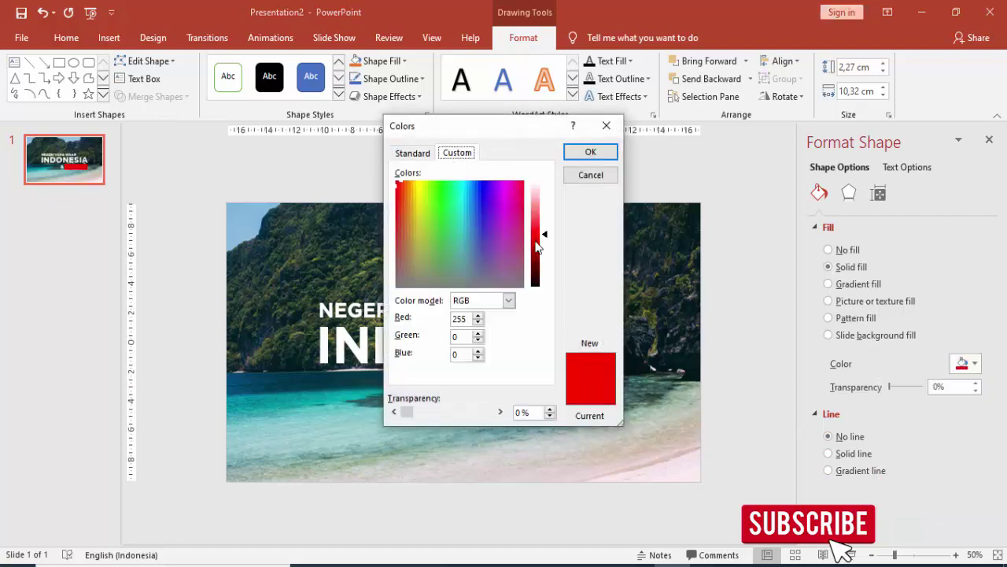
left_click(540, 246)
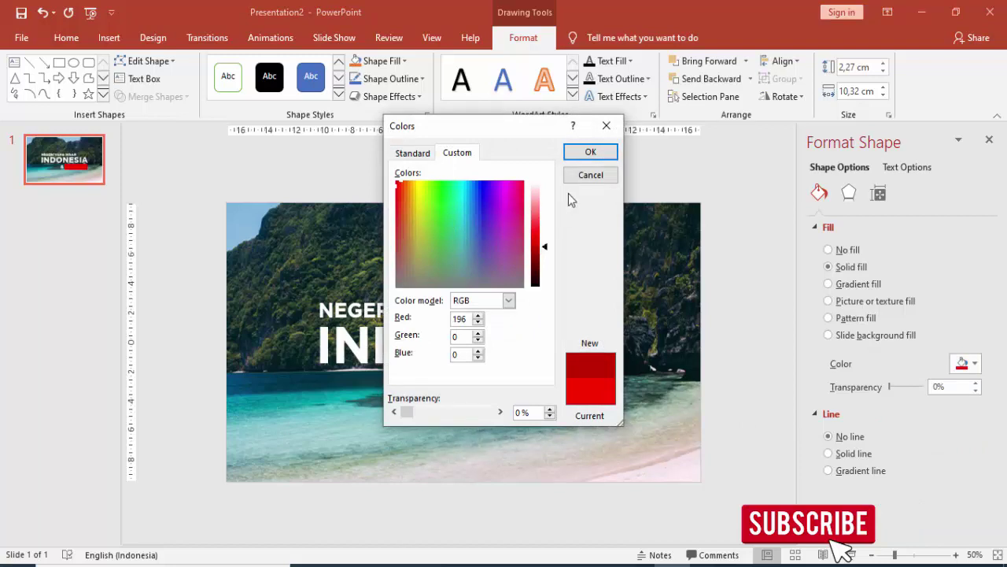
left_click(590, 152)
right_click(562, 383)
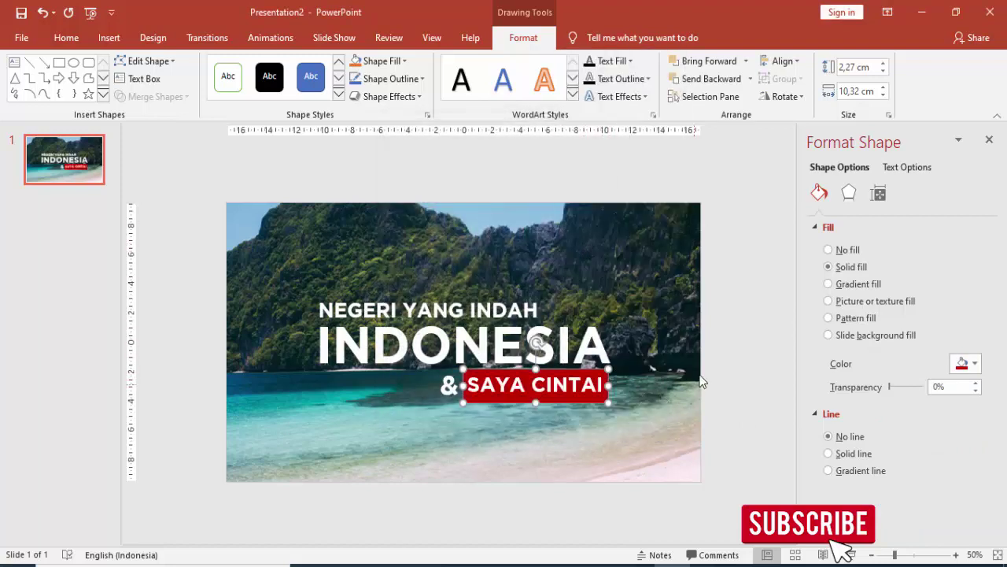
left_click(724, 354)
Move SAYA CINTAI down onto the red band and group the two with Ctrl+G
scroll(534, 403, "up", 4)
scroll(532, 401, "up", 3)
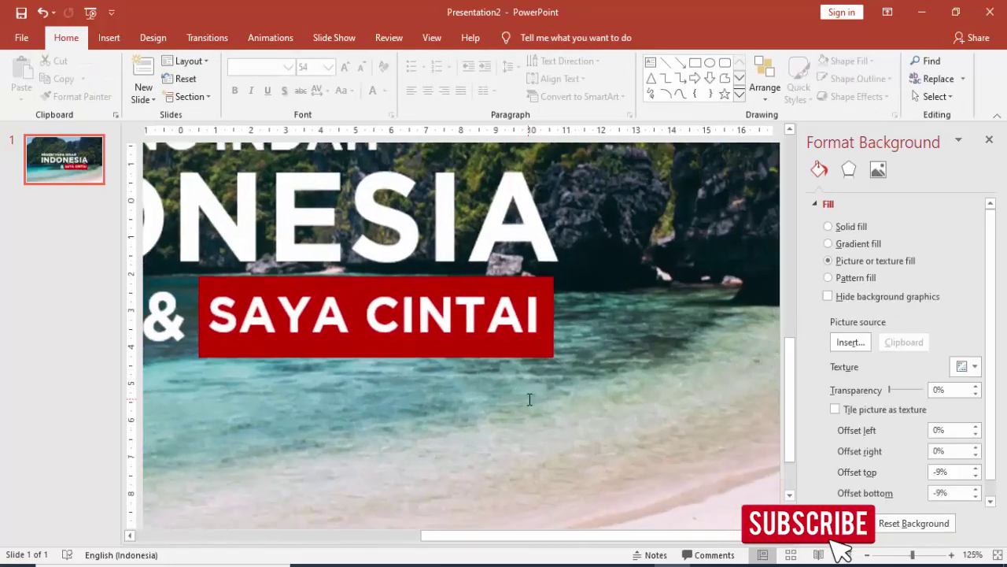
left_click(511, 271)
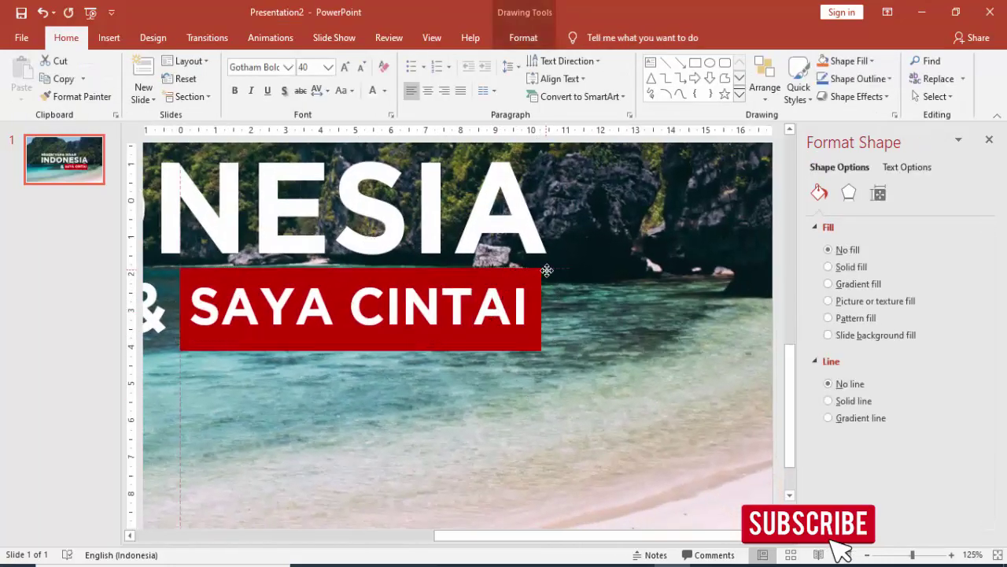
left_click_drag(546, 270, 547, 277)
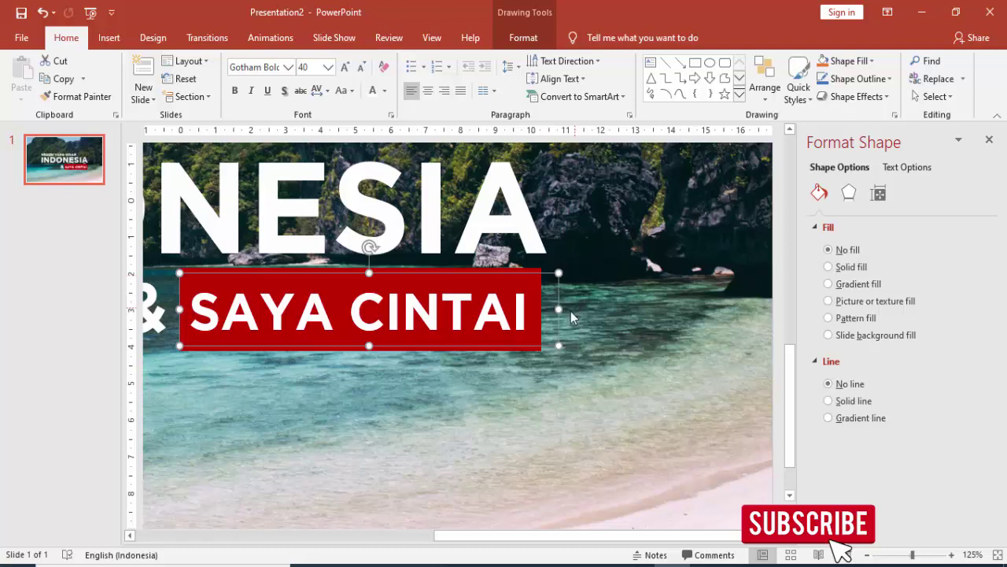
left_click(513, 268, "shift")
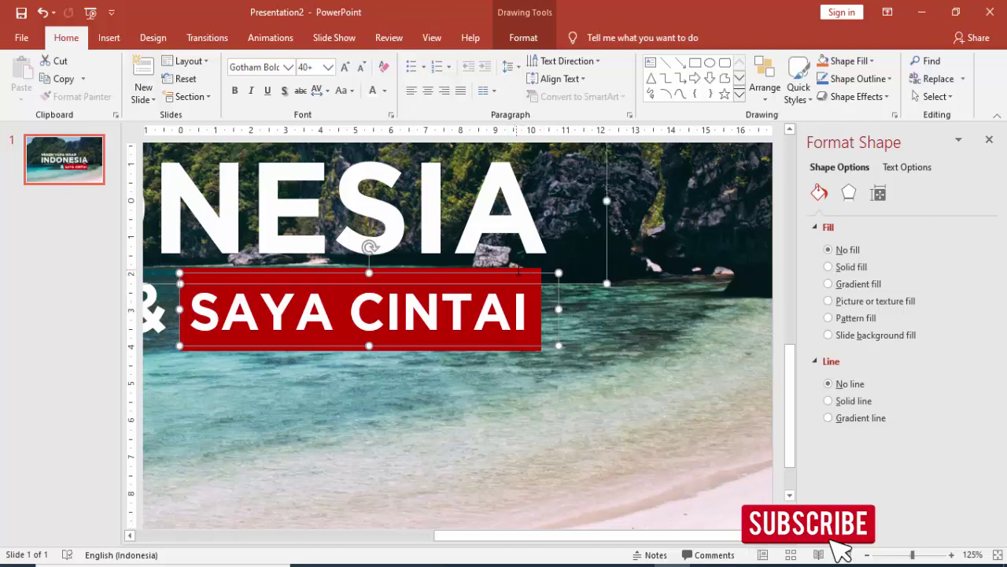
left_click(531, 350)
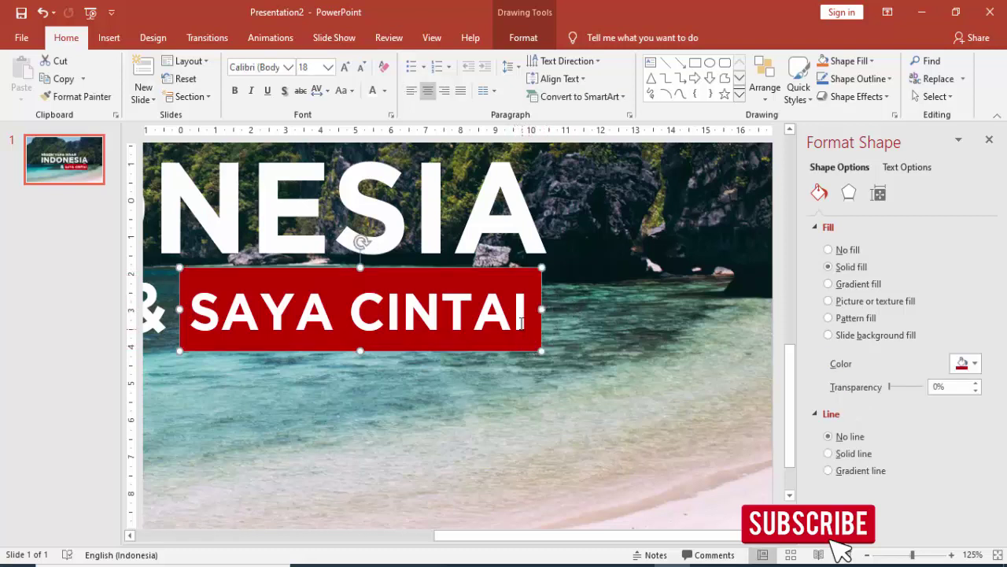
left_click(521, 323, "shift")
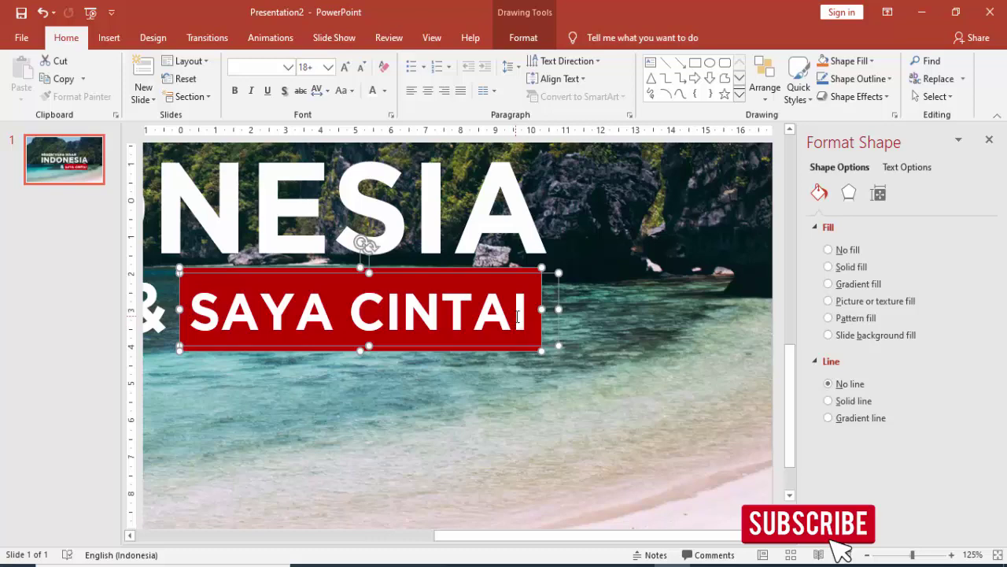
key("ctrl+g")
scroll(550, 303, "down", 5, "ctrl")
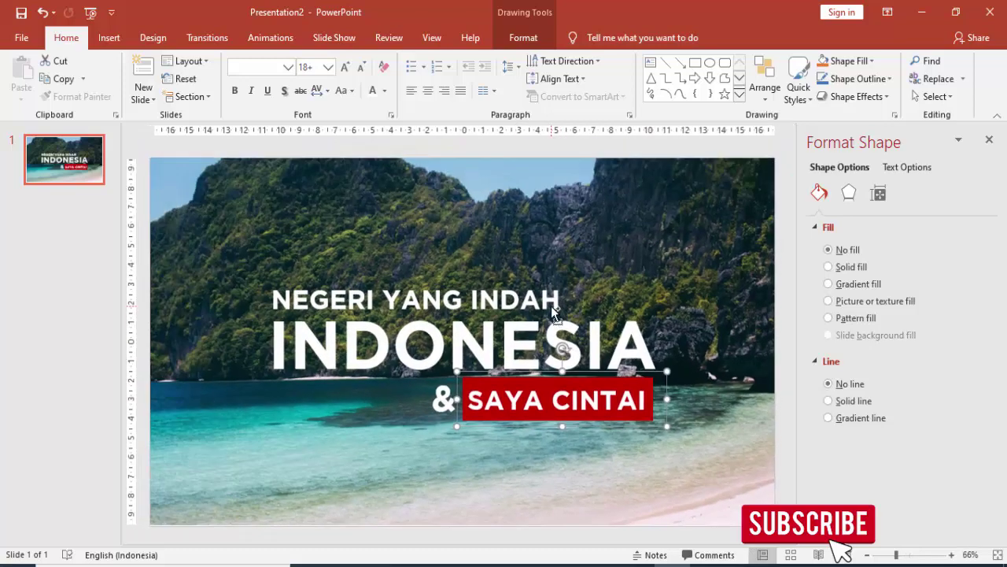
left_click(739, 275)
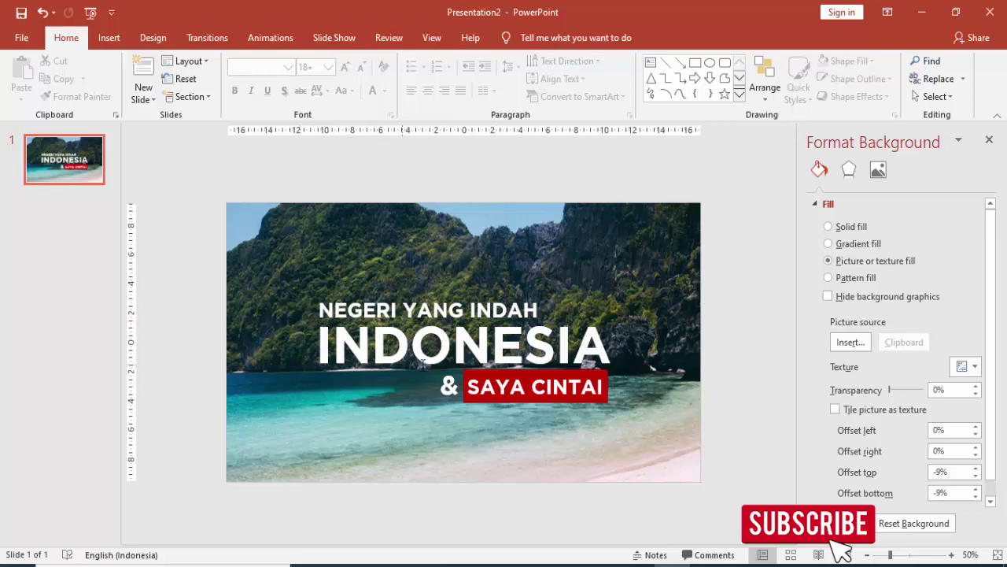
left_click(379, 309)
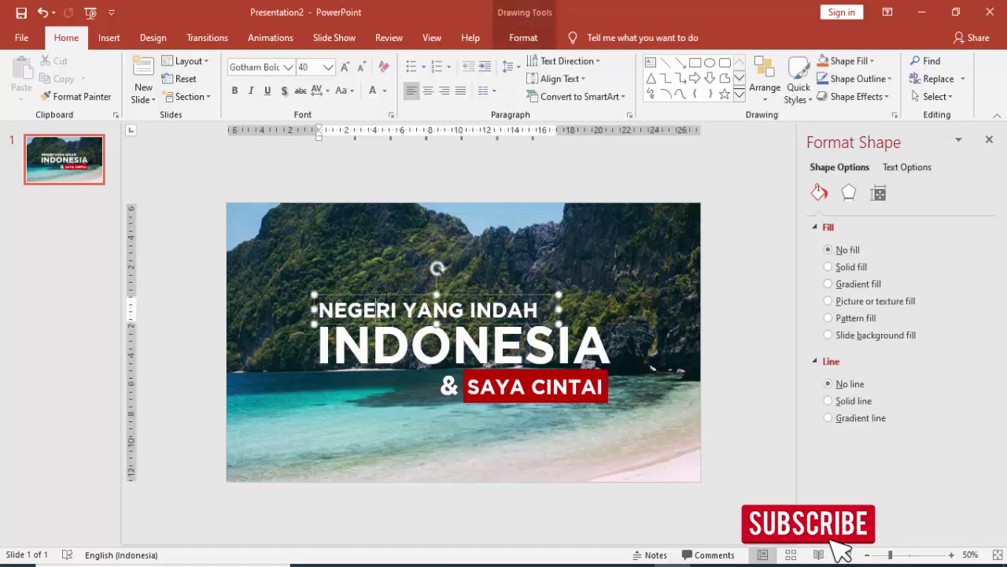
left_click_drag(385, 295, 385, 302)
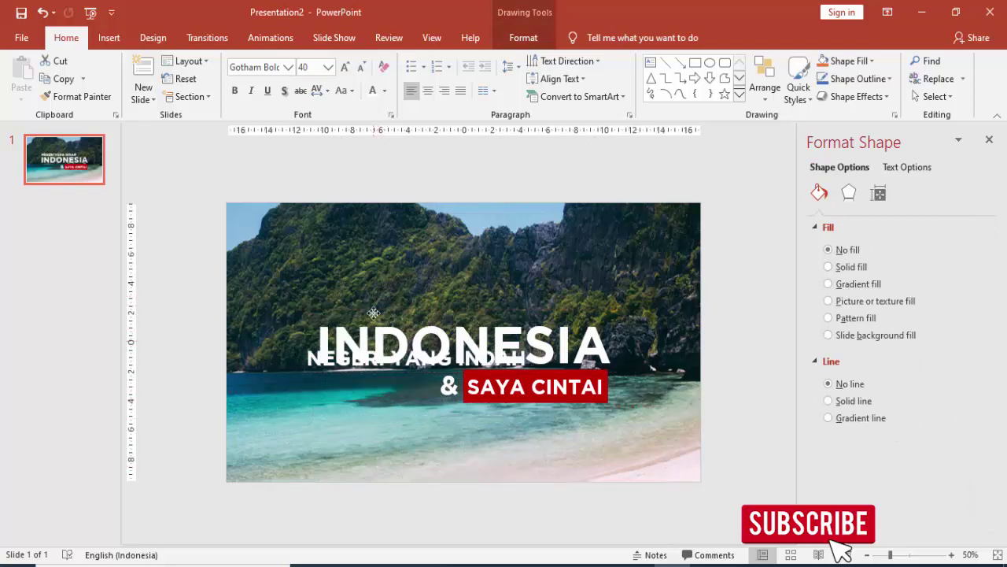
mouse_move(385, 301)
left_mouse_down()
mouse_move(389, 414)
mouse_move(382, 291)
left_mouse_up()
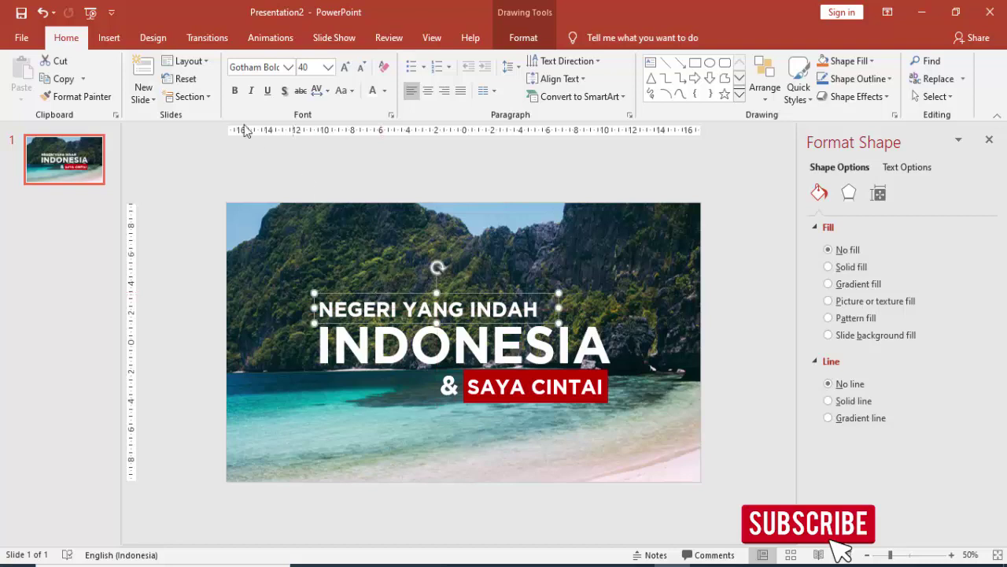
Draw a large blue rectangle over the lower-left slide and send it behind the text
left_click(124, 32)
left_click(237, 79)
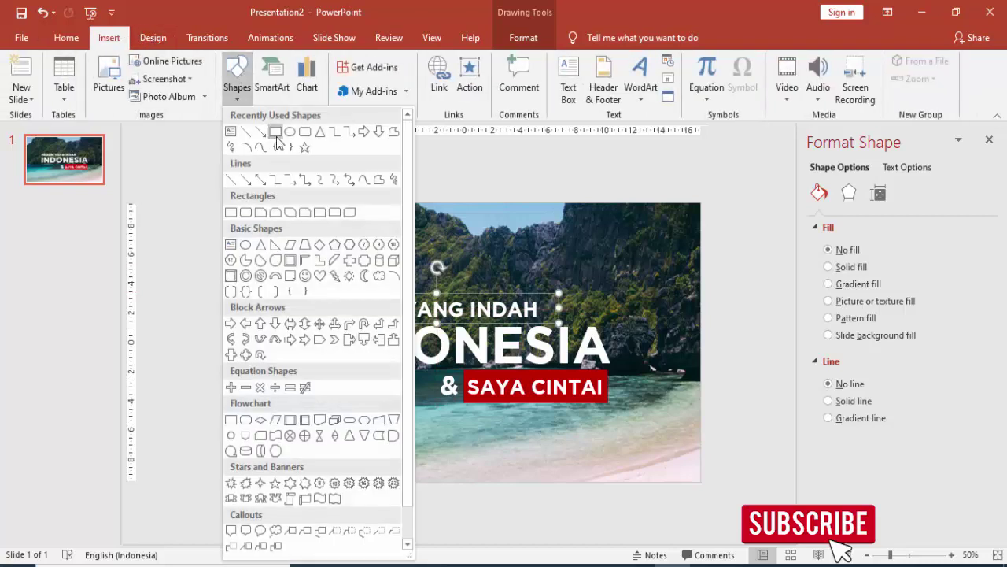
left_click(273, 136)
mouse_move(318, 324)
left_mouse_down()
mouse_move(549, 464)
mouse_move(550, 481)
left_mouse_up()
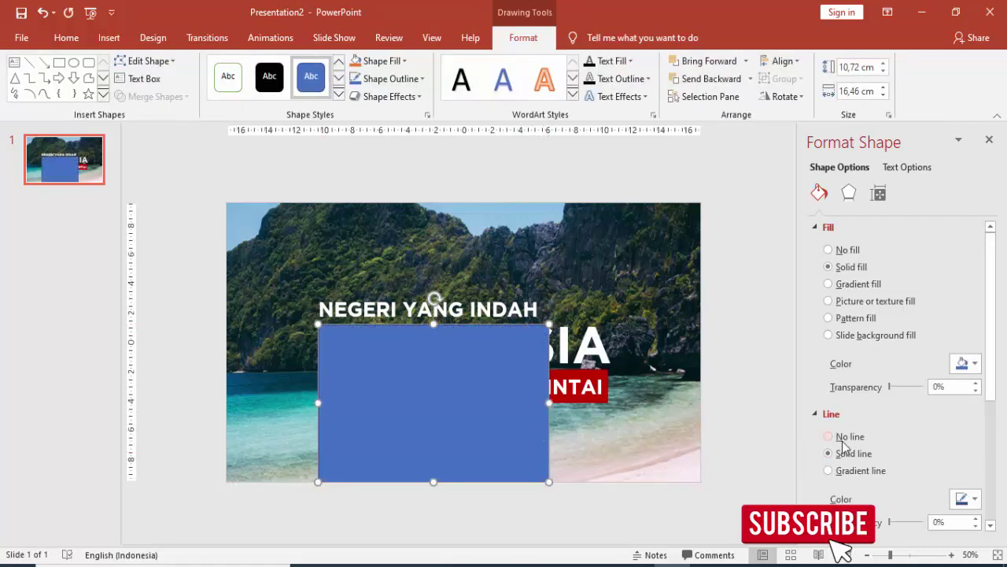
right_click(474, 377)
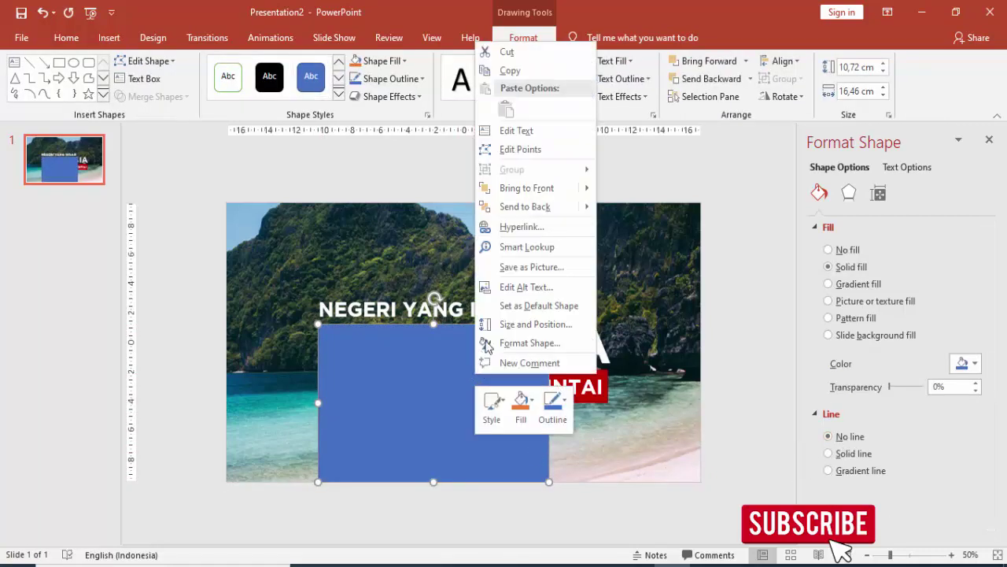
left_click(526, 207)
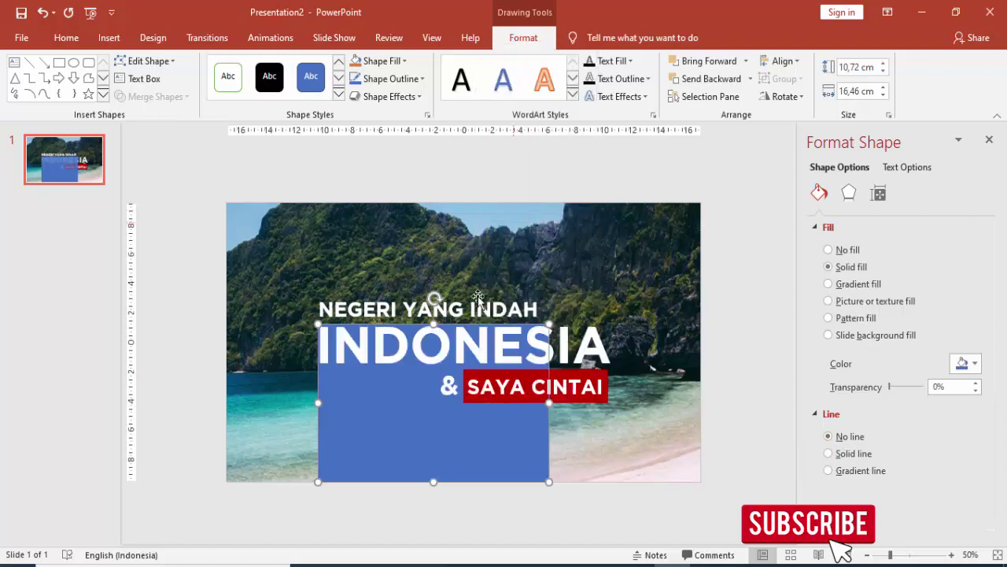
Bring NEGERI YANG INDAH in front and nudge it up just above INDONESIA
left_click(471, 309)
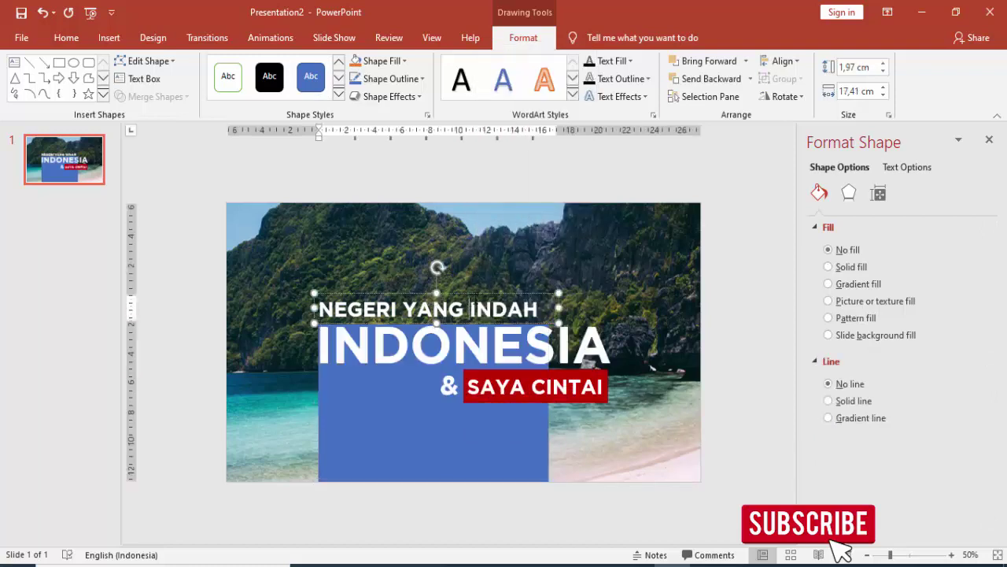
left_click(475, 294)
right_click(475, 294)
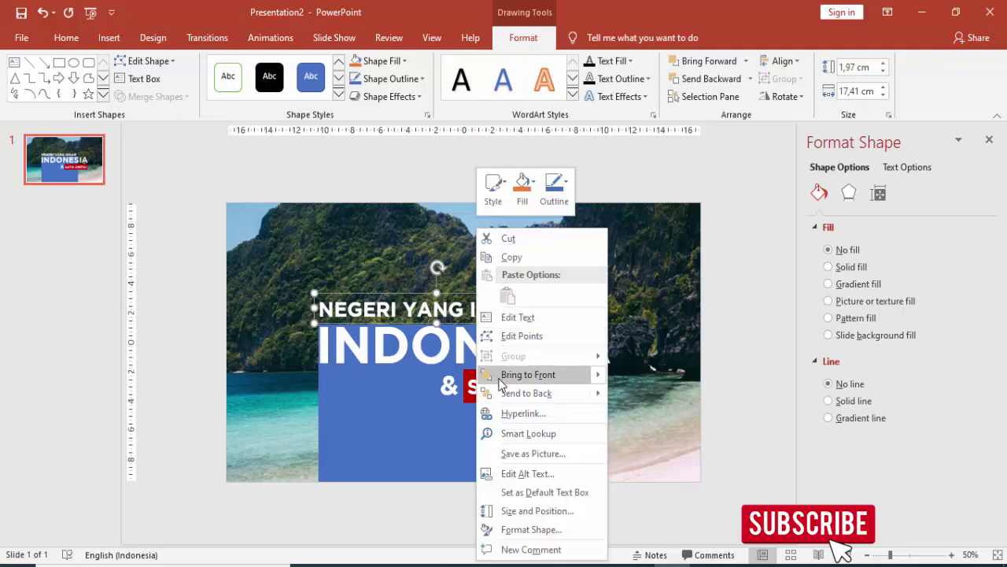
left_click(459, 296)
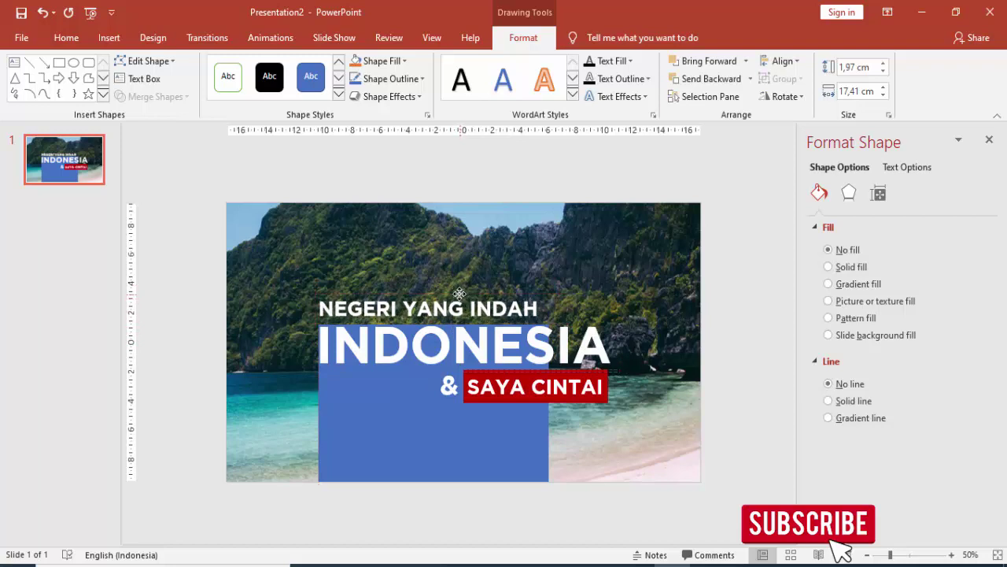
left_click_drag(459, 294, 459, 297)
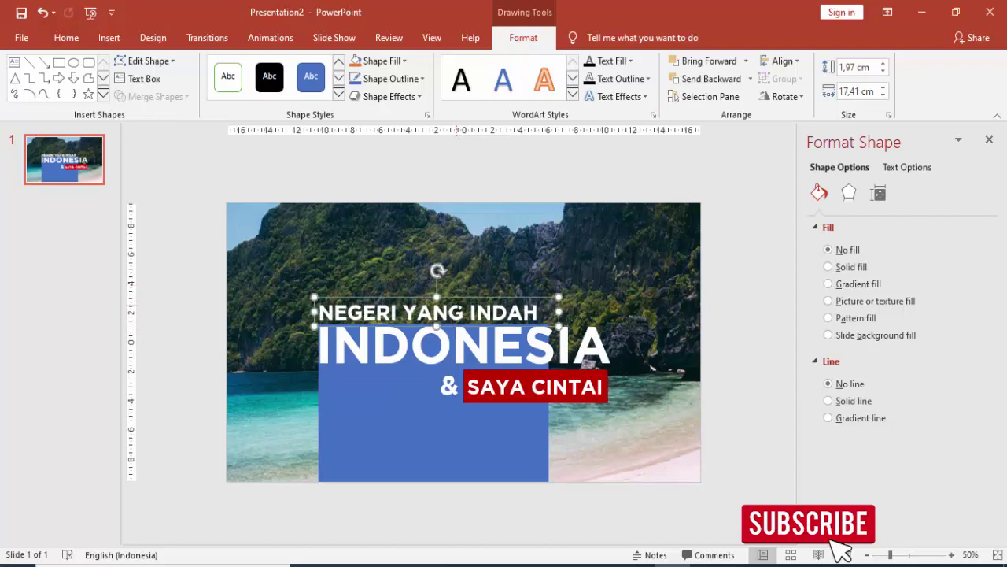
key("ctrl+z")
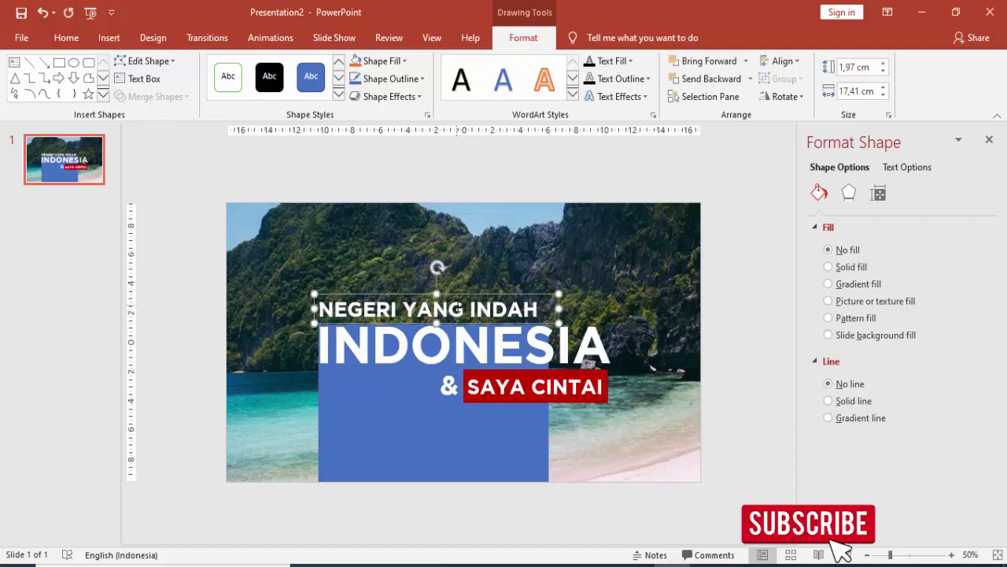
key("ctrl+Up")
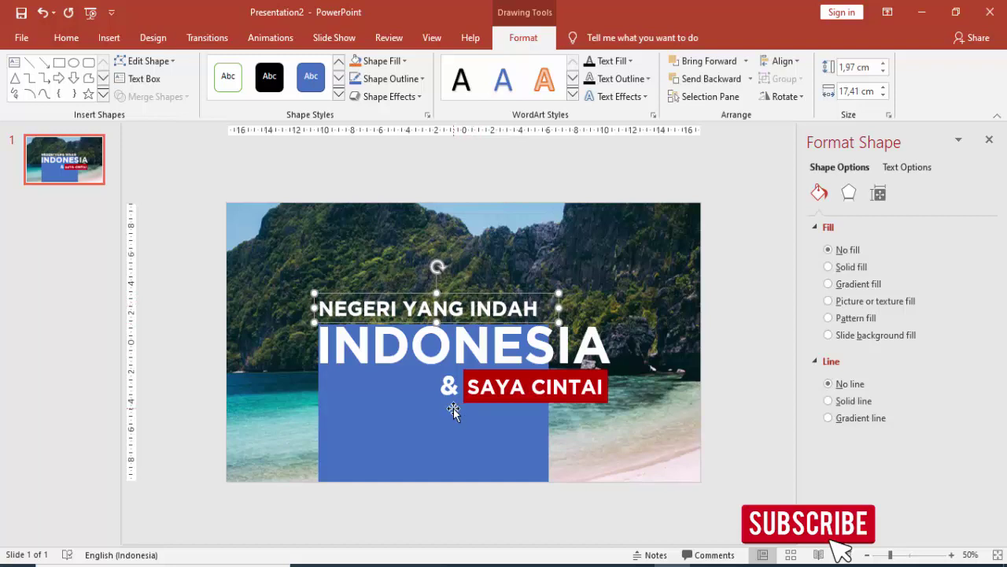
Copy the blue rectangle, fill it light yellow, and trim it into a thin bar level with SAYA CINTAI
left_click(426, 460)
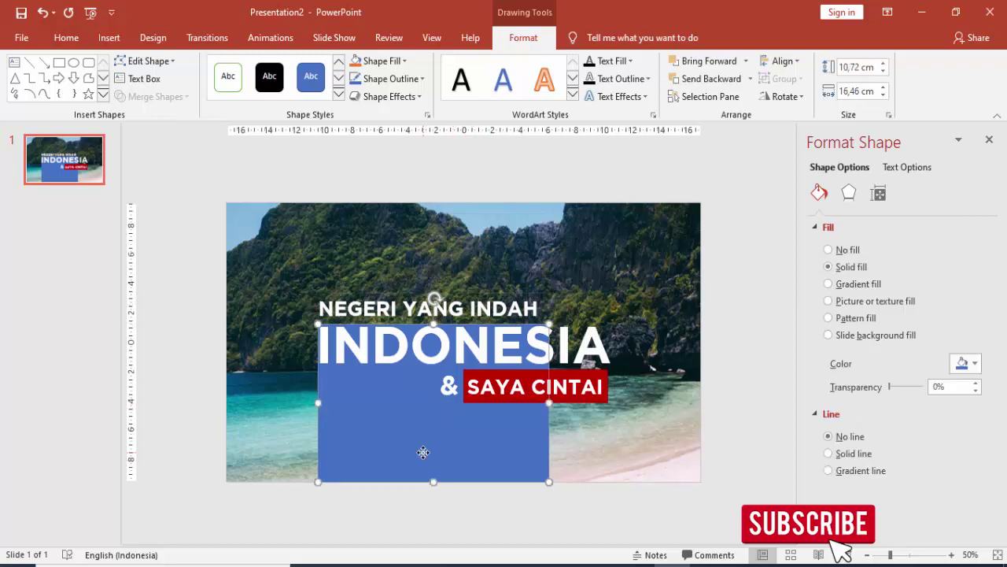
left_click_drag(426, 445, 354, 458)
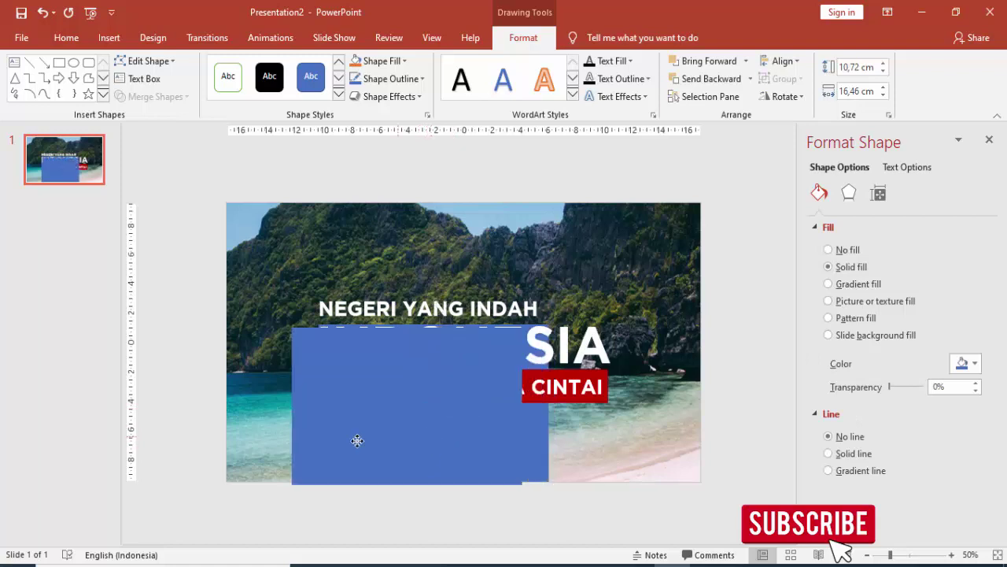
left_click(973, 364)
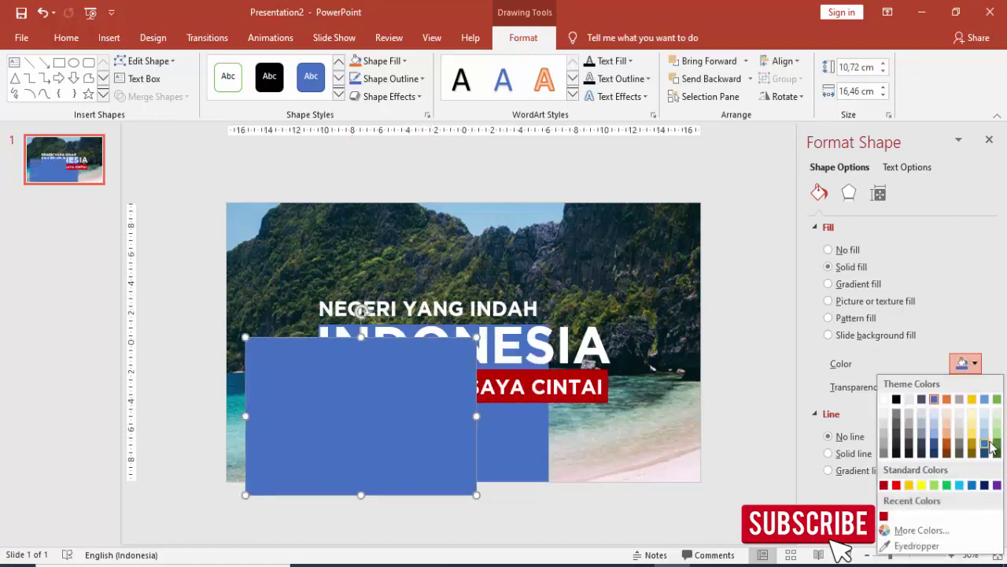
left_click(973, 433)
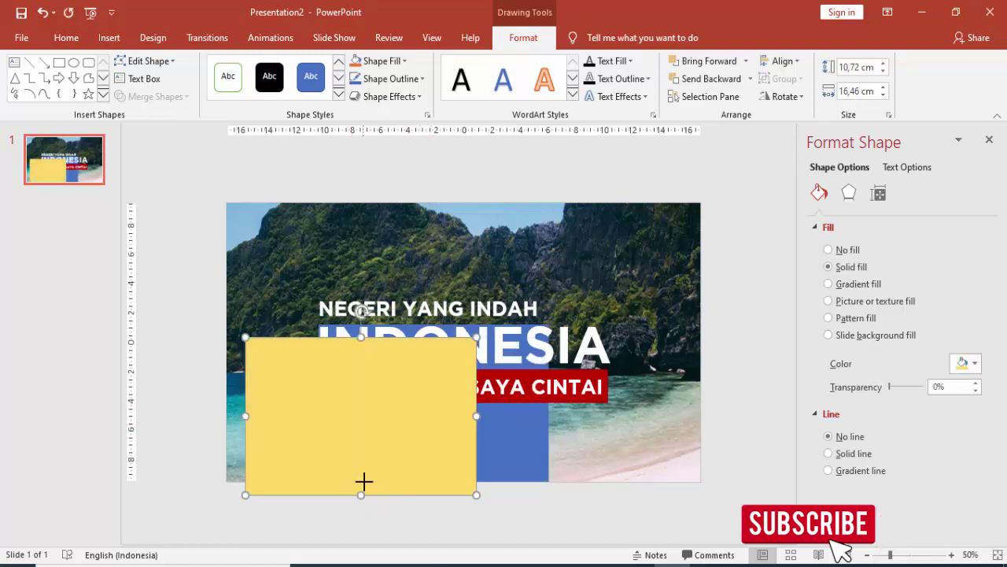
mouse_move(365, 496)
left_mouse_down()
mouse_move(364, 388)
mouse_move(426, 384)
left_mouse_up()
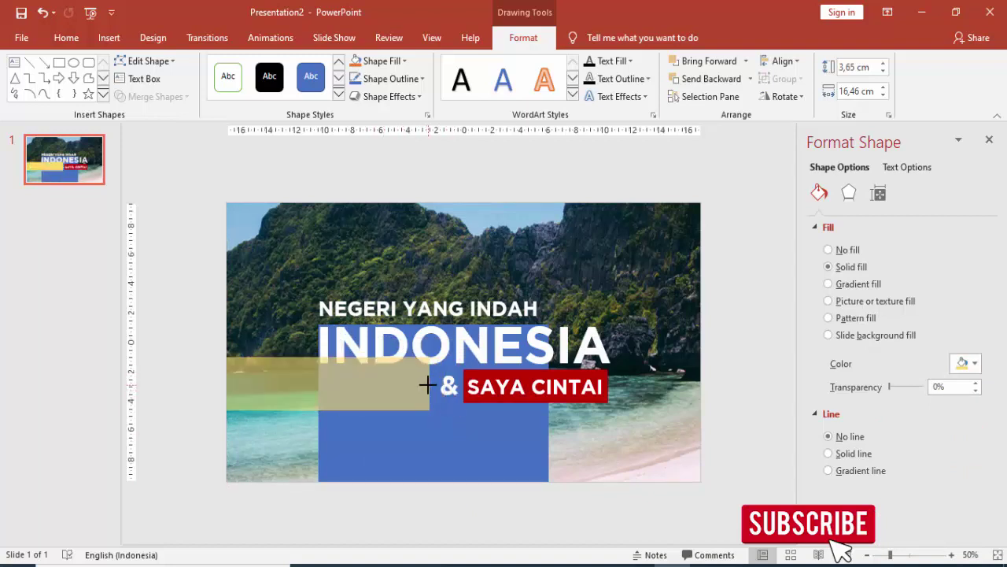
left_click_drag(326, 355, 329, 368)
left_click_drag(328, 409, 327, 403)
Move the & text box right after the yellow bar
left_click(454, 386)
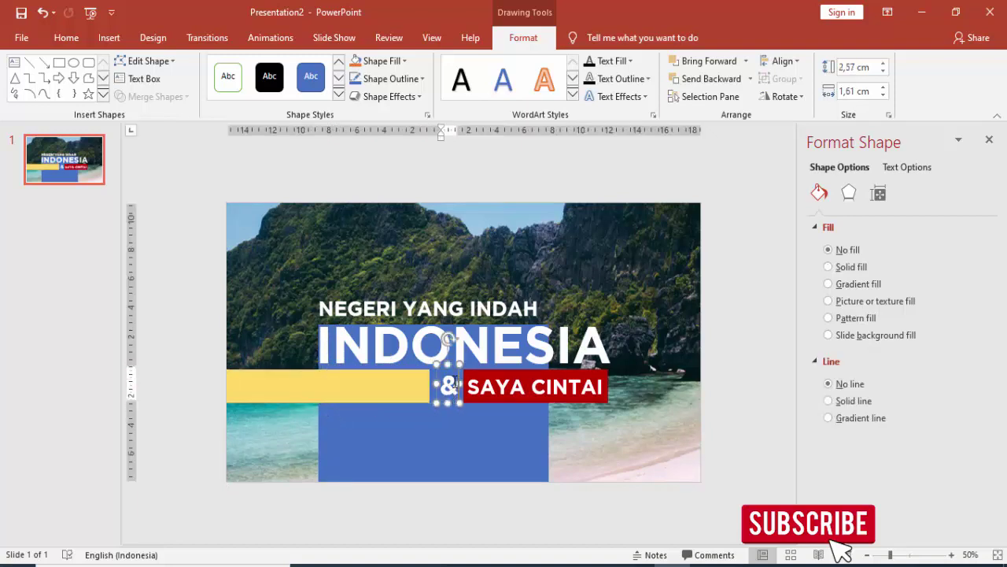
left_click_drag(457, 380, 460, 375)
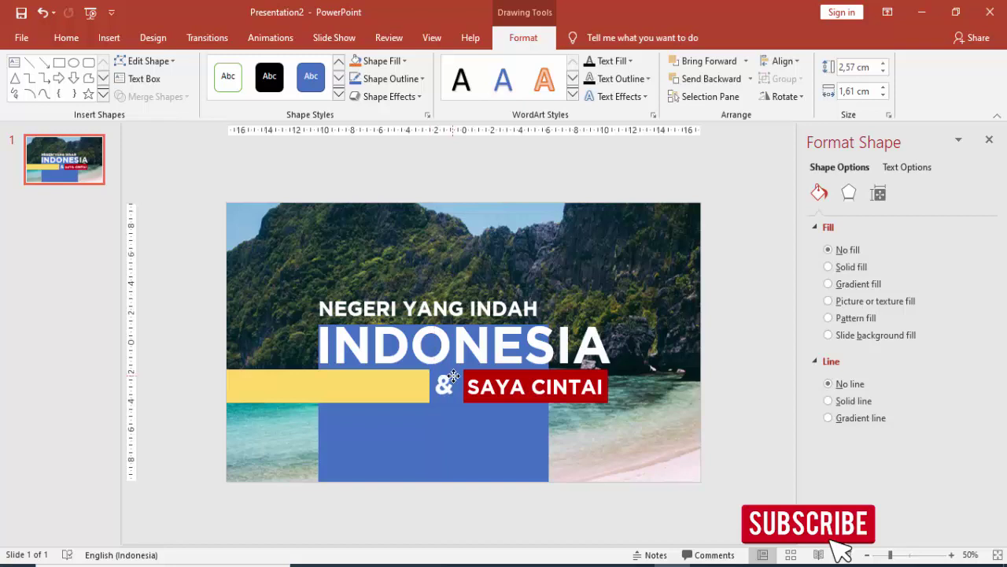
left_click_drag(460, 376, 453, 377)
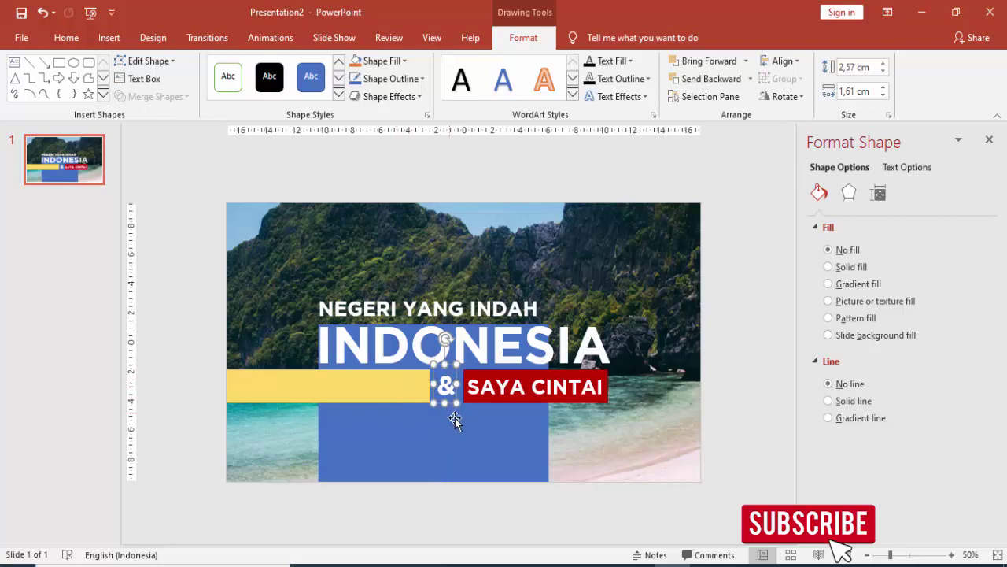
left_click(583, 399)
left_click(583, 400)
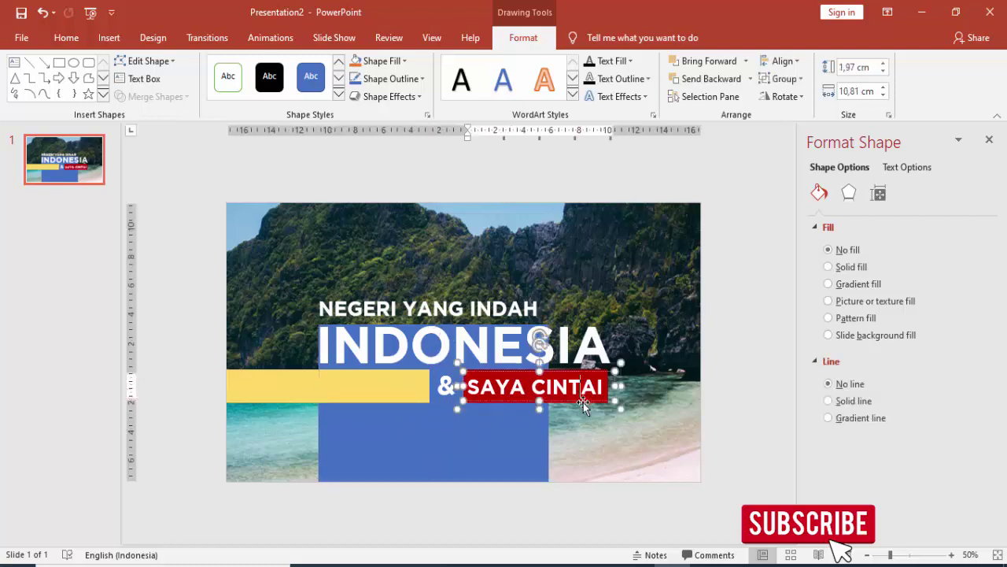
left_click(319, 406)
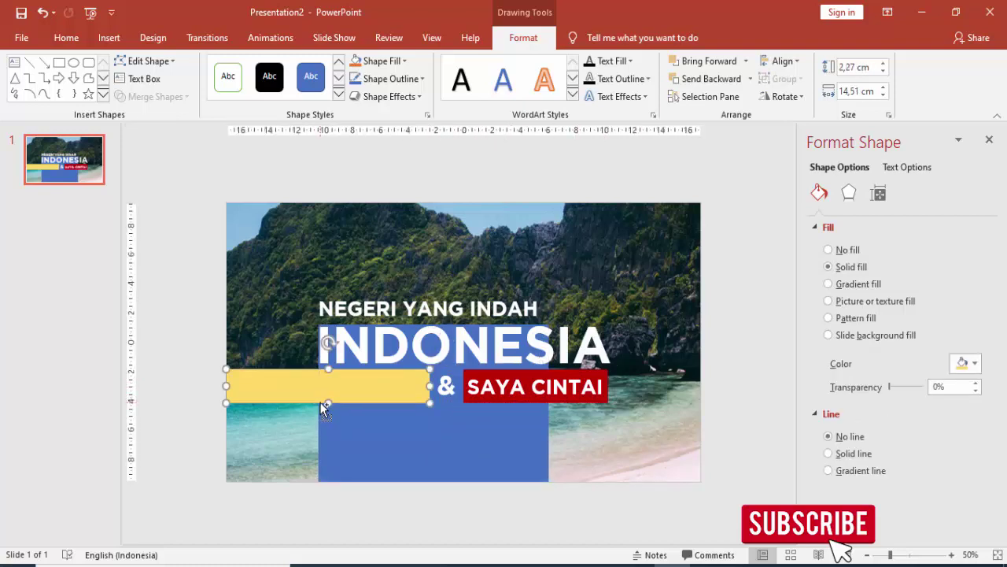
Copy the yellow bar below SAYA CINTAI, stretch it to the slide bottom, and fill it light green
left_click_drag(321, 402, 590, 417)
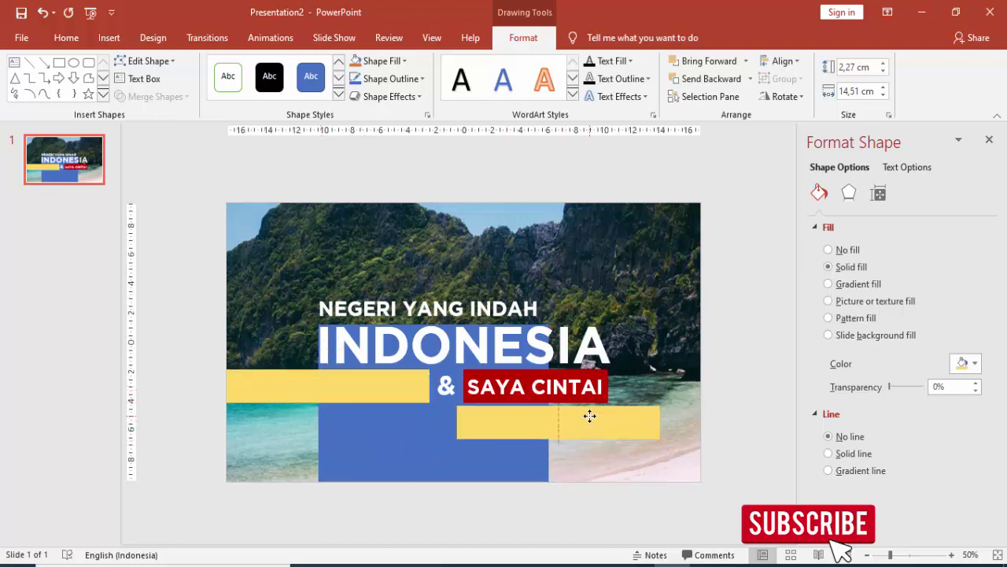
left_click_drag(658, 424, 592, 420)
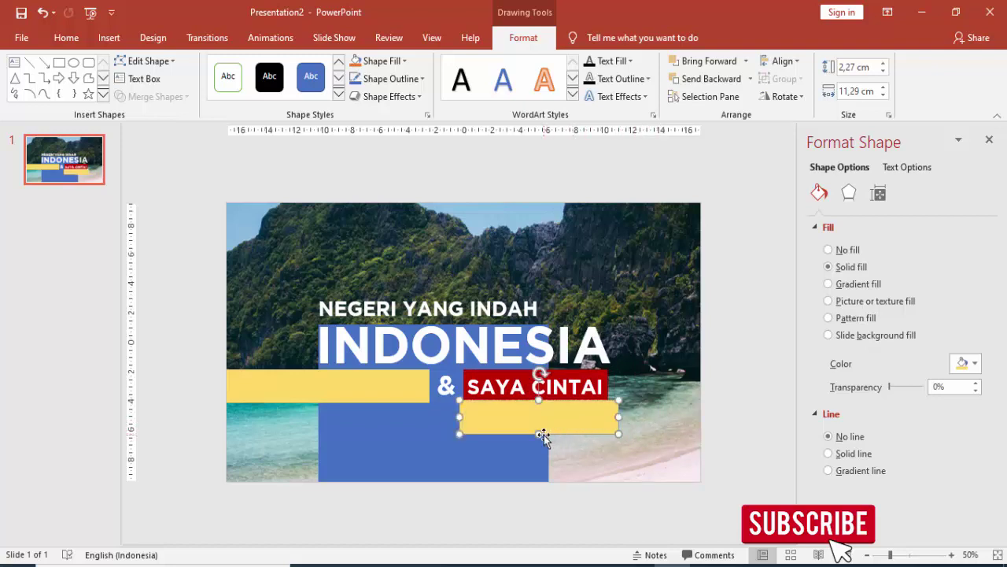
left_click_drag(541, 457, 540, 481)
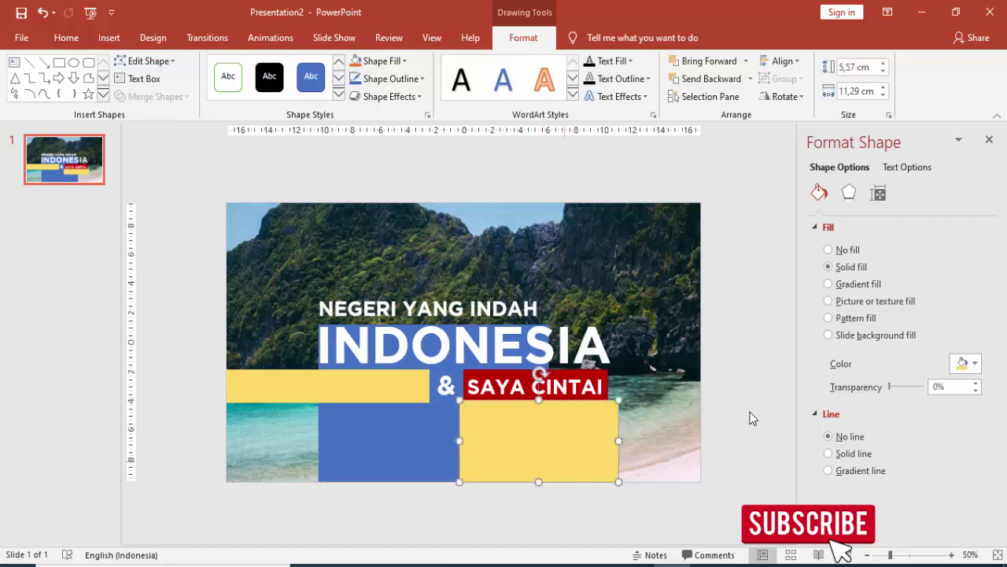
left_click(957, 364)
left_click(995, 439)
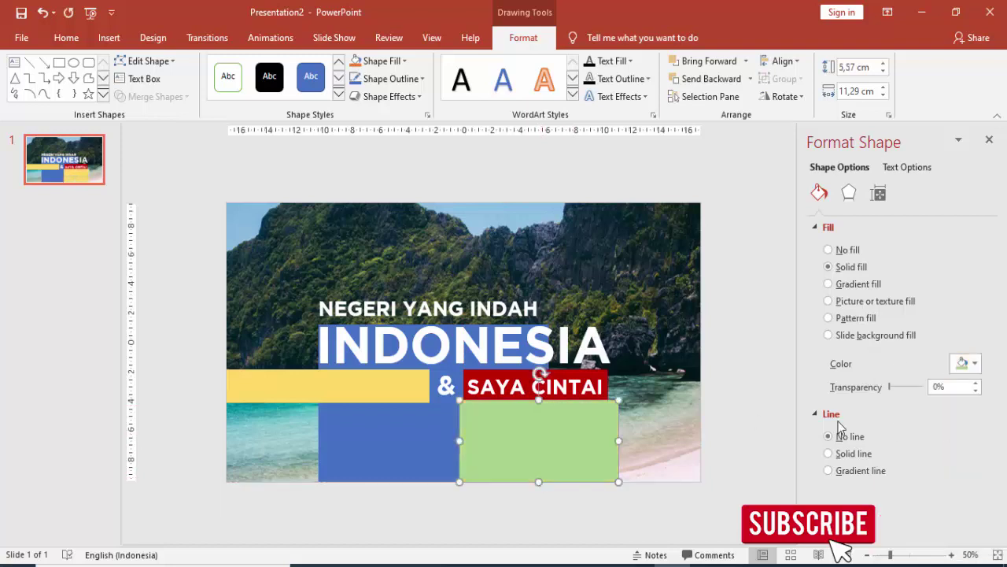
left_click(758, 369)
Nudge the SAYA CINTAI label into place above the green block
left_click(553, 400)
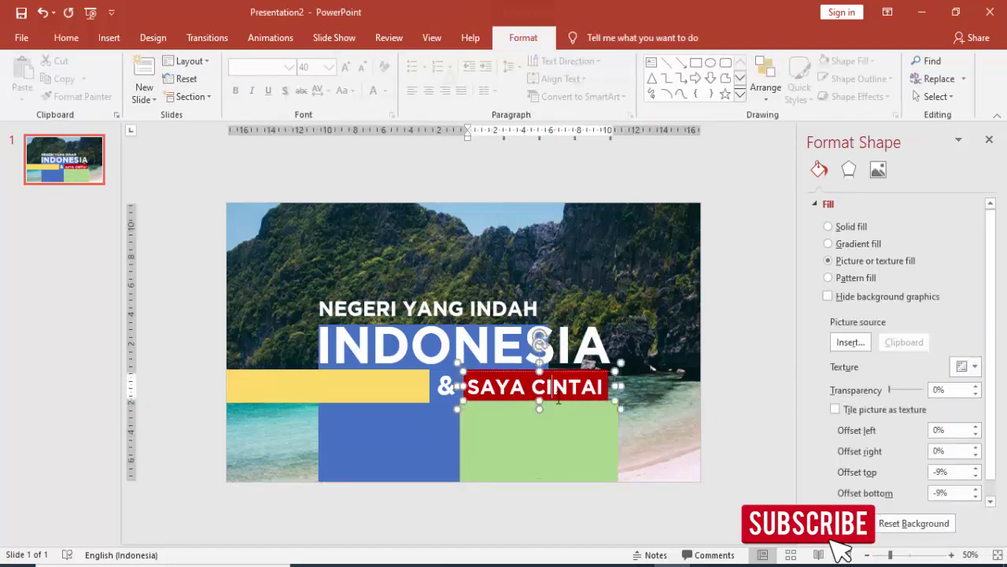
left_click_drag(609, 367, 608, 386)
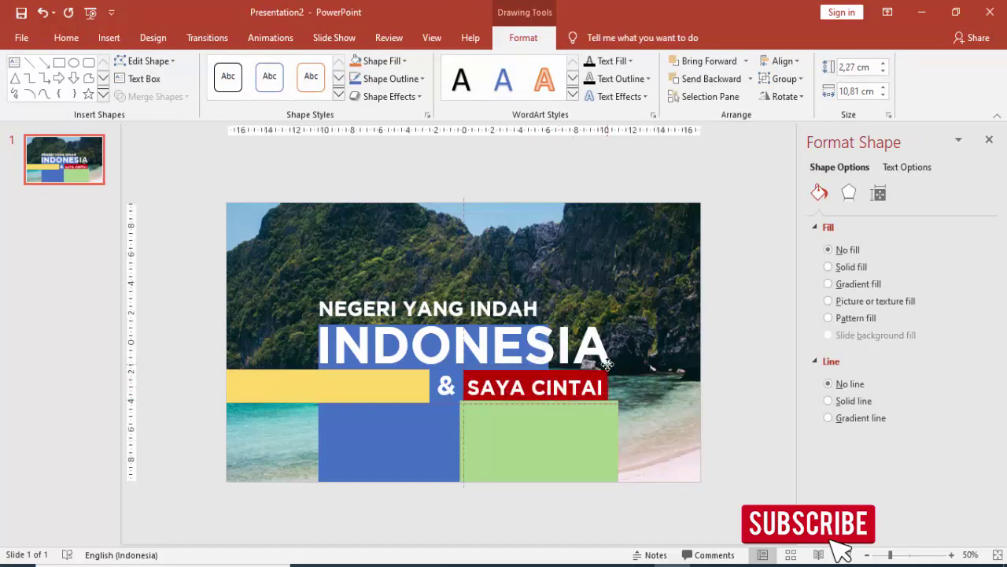
left_click(661, 350)
left_click(453, 383)
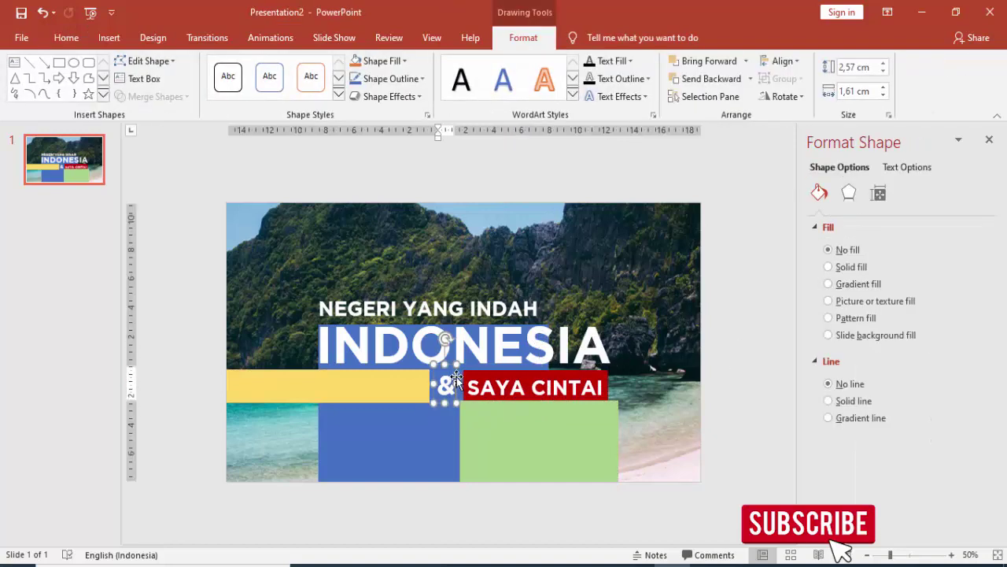
left_click(457, 378)
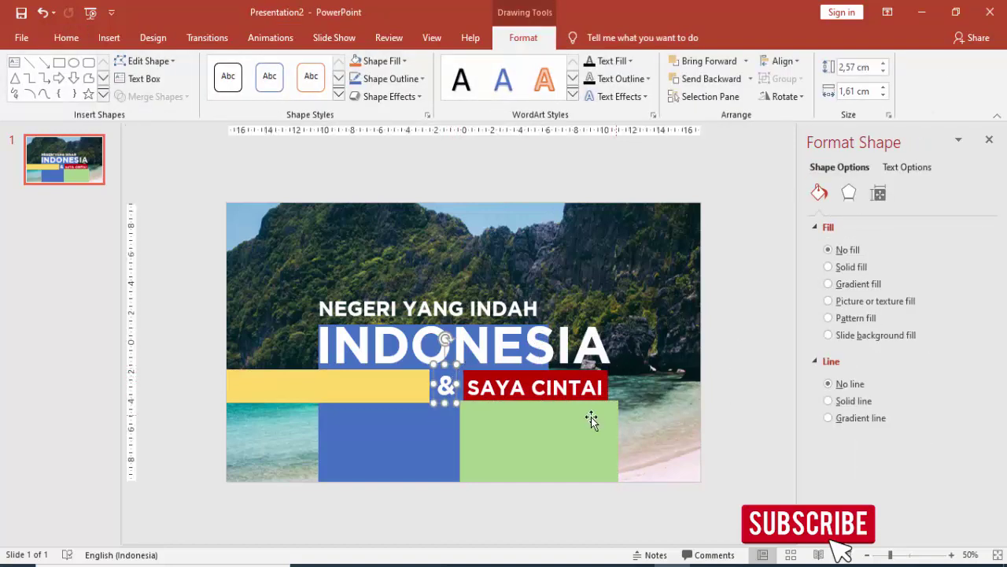
left_click(387, 391)
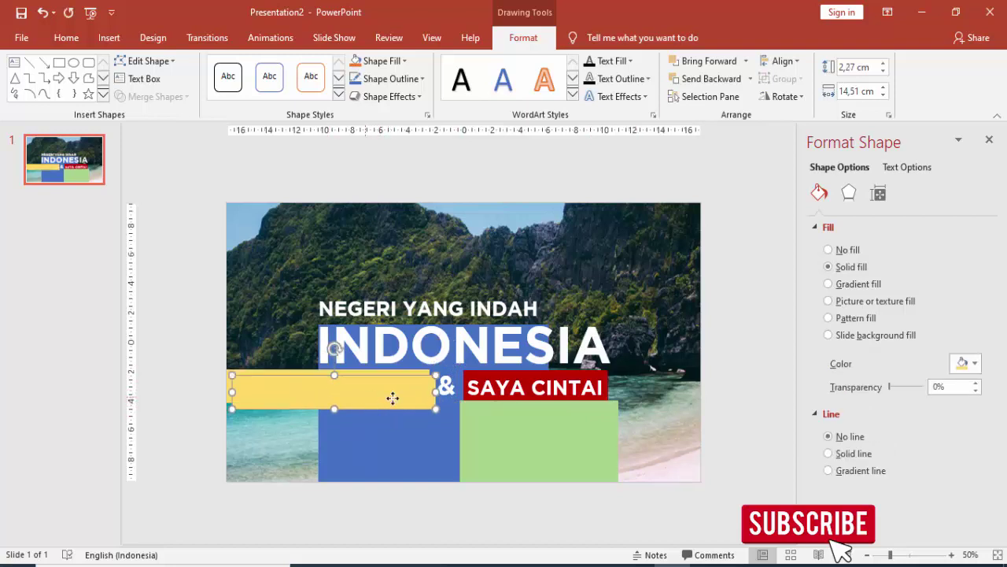
Move a yellow bar to the right of SAYA CINTAI and bring the red label in front of it
left_click_drag(386, 407, 617, 391)
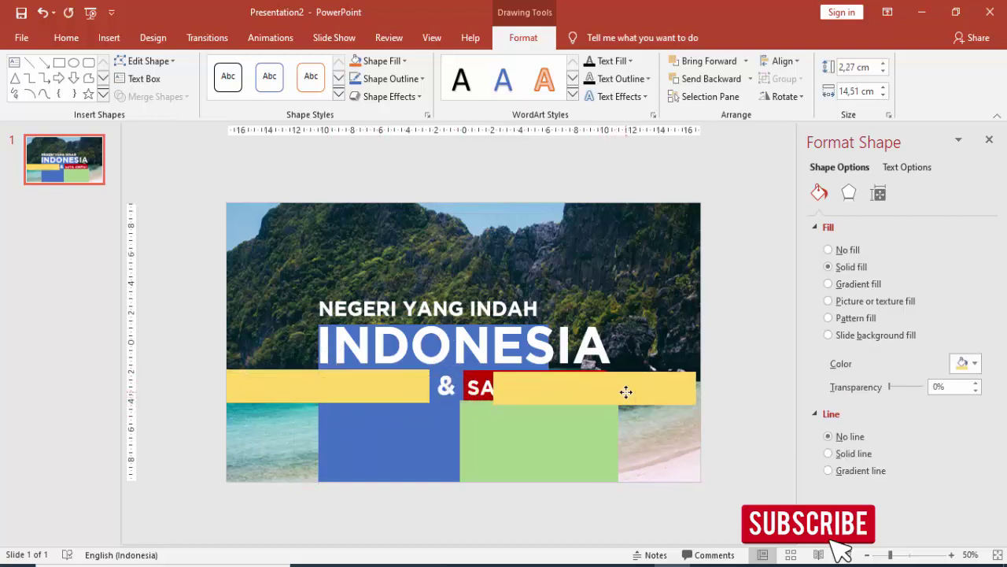
left_click_drag(617, 391, 630, 390)
left_click(538, 394)
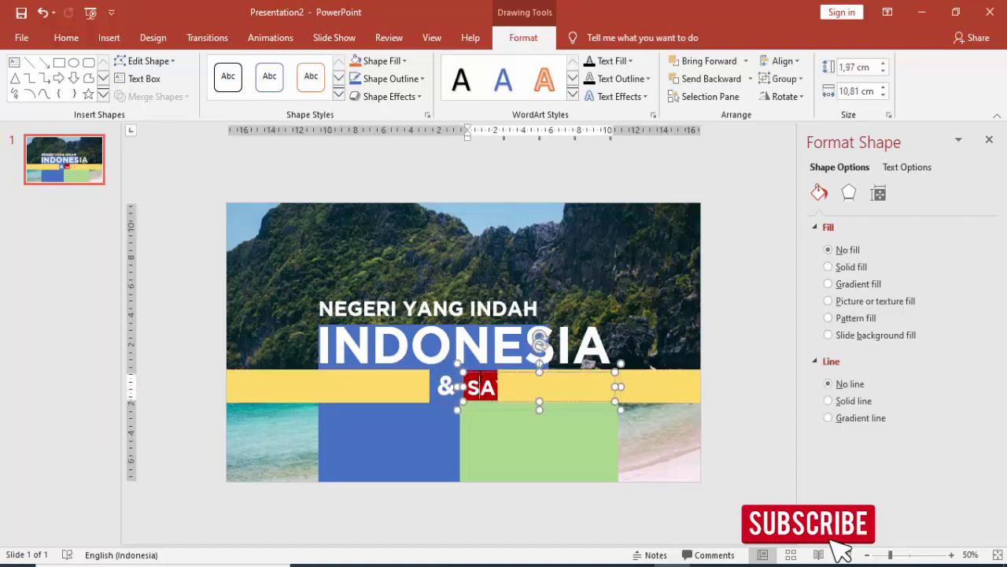
right_click(478, 376)
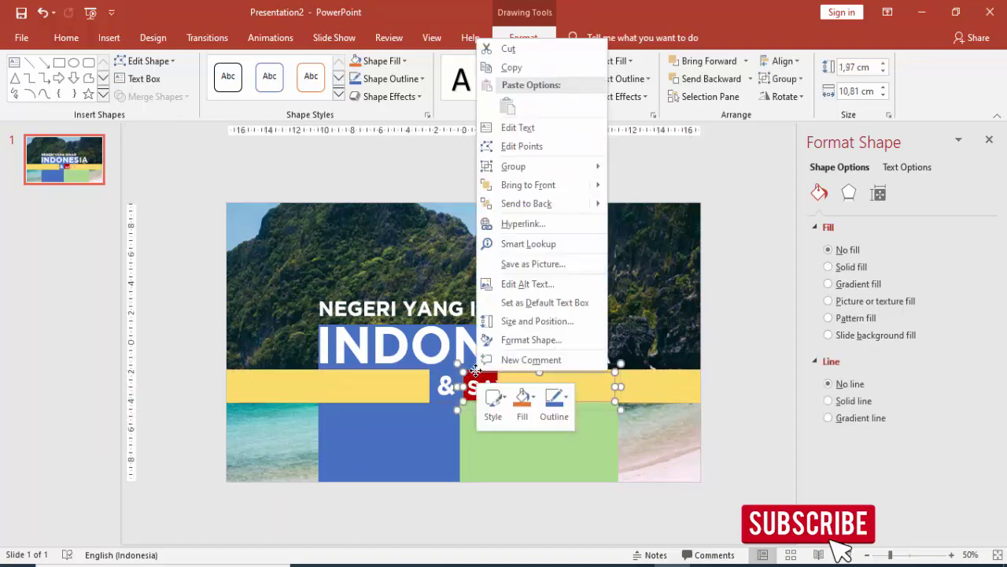
left_click(531, 187)
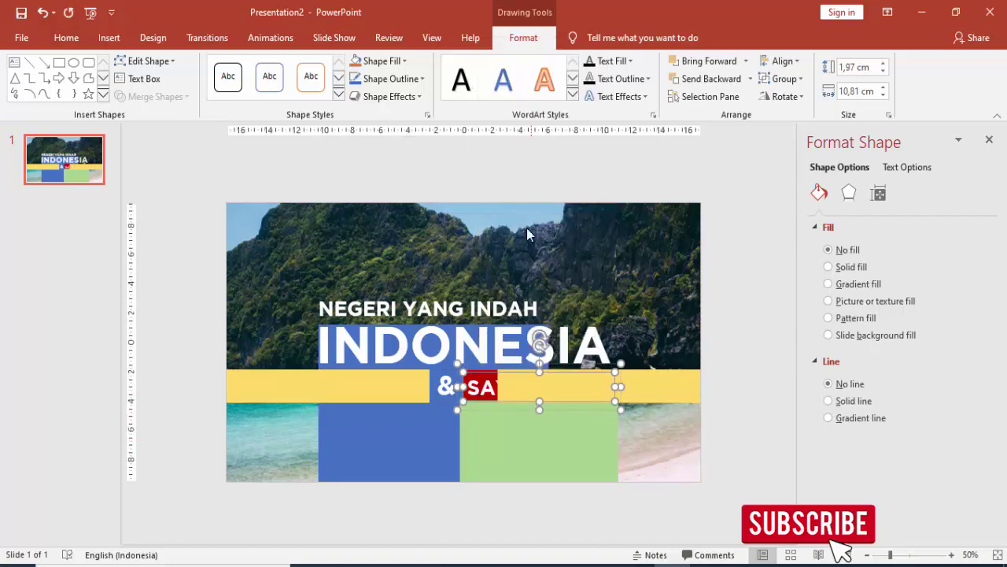
right_click(475, 368)
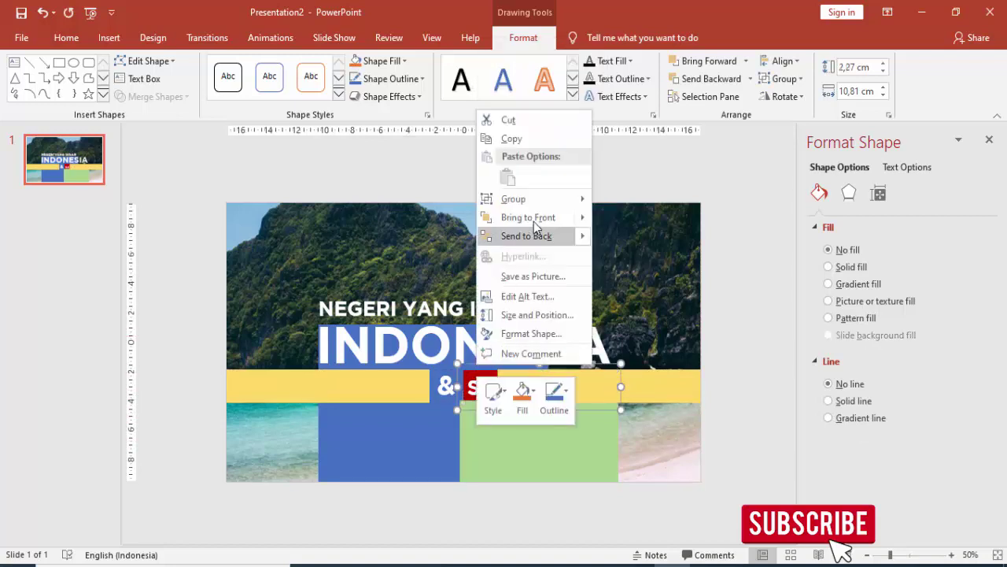
left_click(536, 232)
Tuck the right yellow bar behind the label and bring the green rectangle to the front
left_click(640, 377)
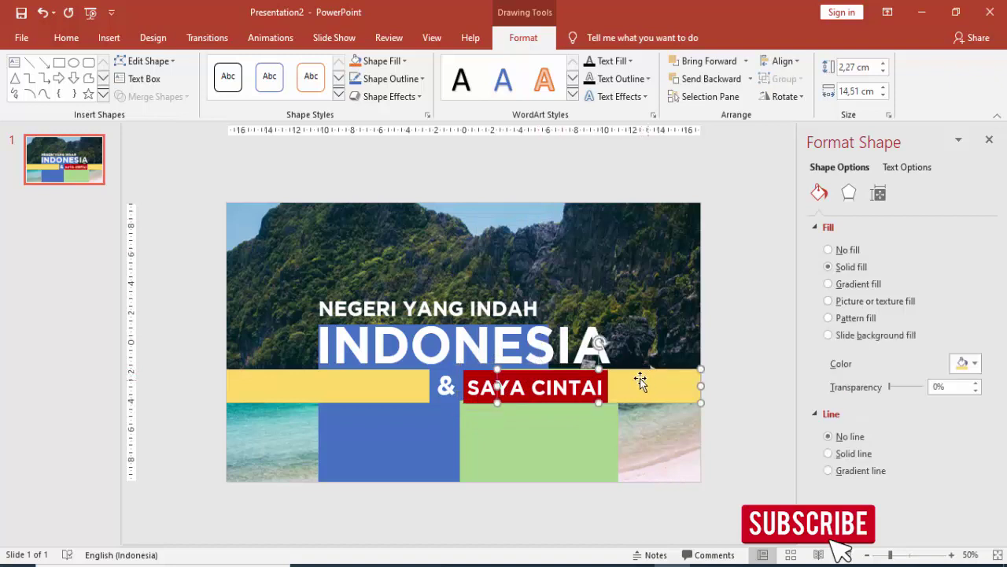
left_click_drag(496, 385, 460, 384)
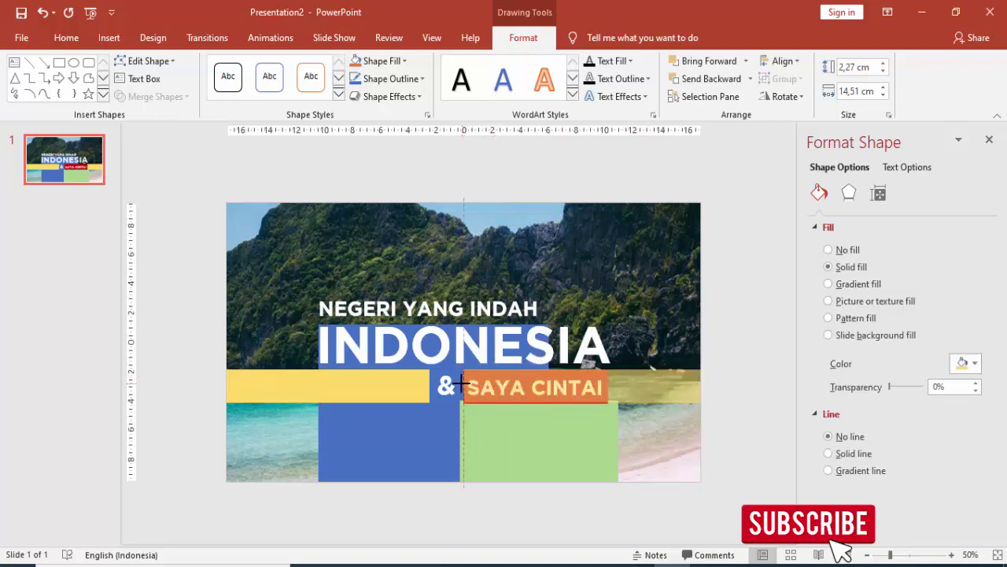
left_click(501, 435)
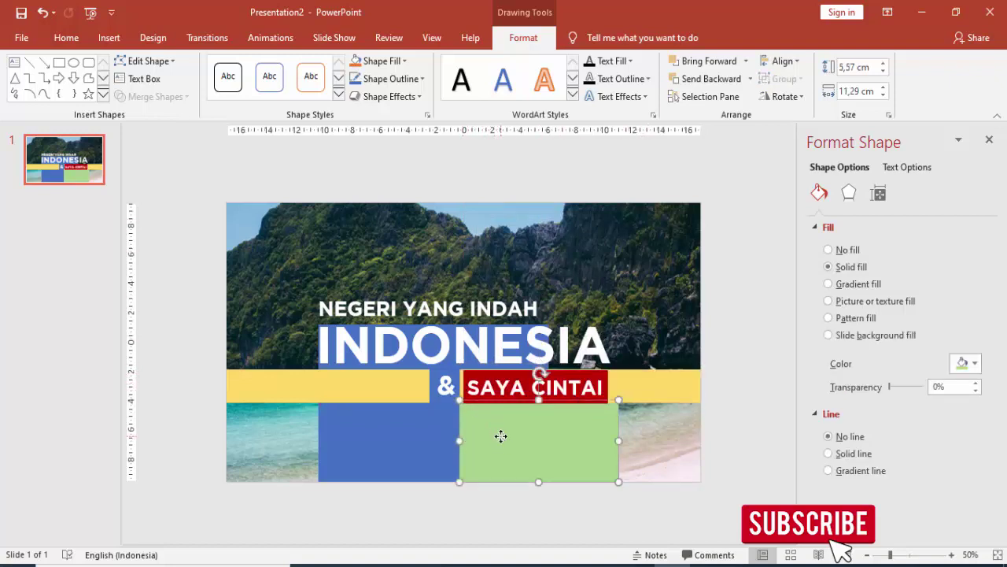
right_click(500, 438)
left_click(542, 254)
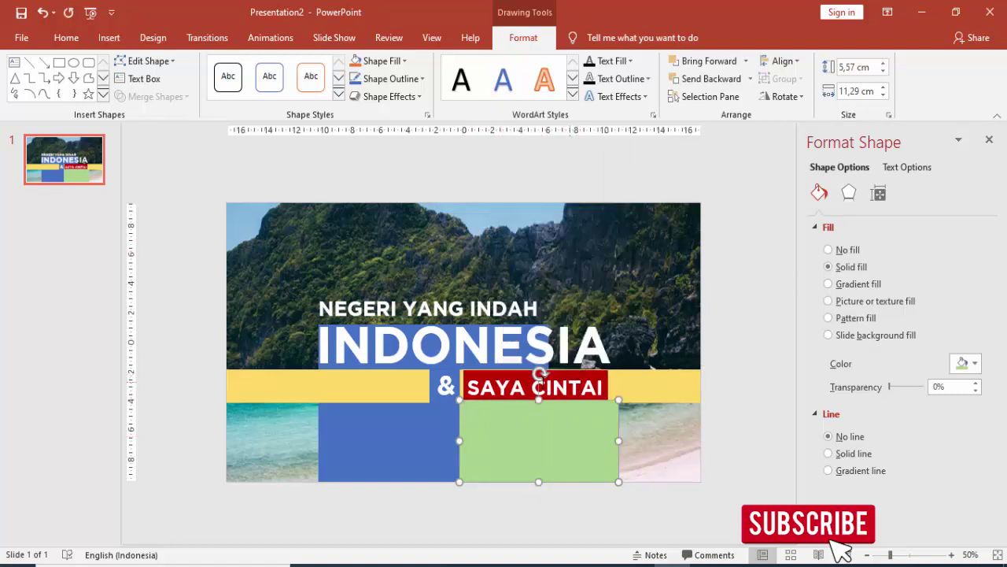
left_click(705, 348)
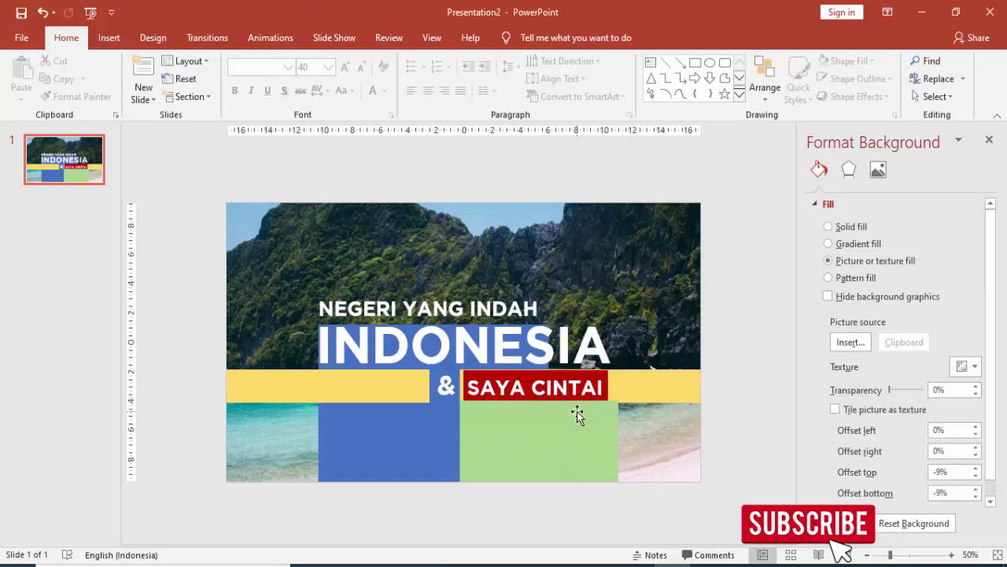
left_click(281, 389)
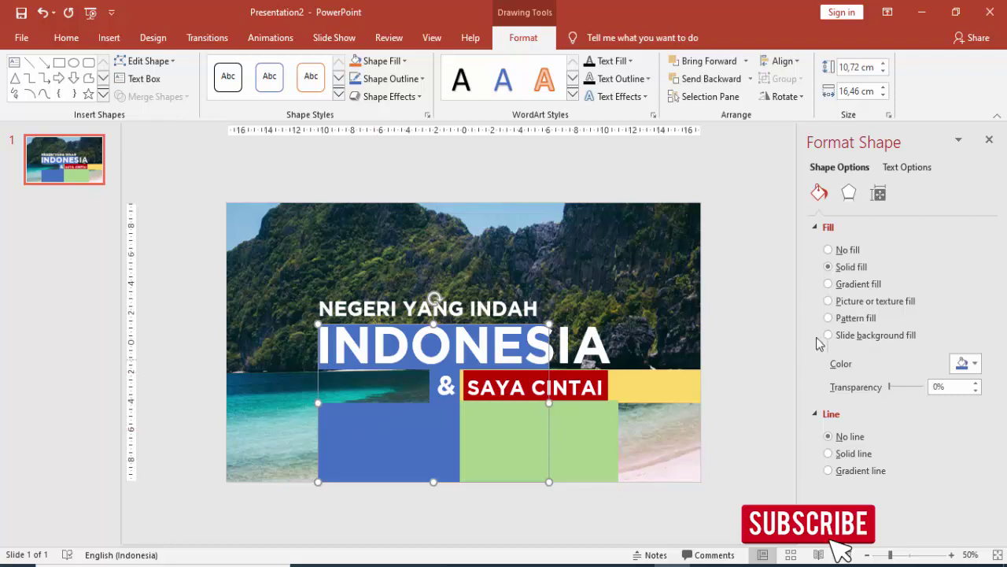
Apply slide background fill to the blue rectangle, green rectangle and right yellow bar
left_click(852, 335)
left_click(588, 430)
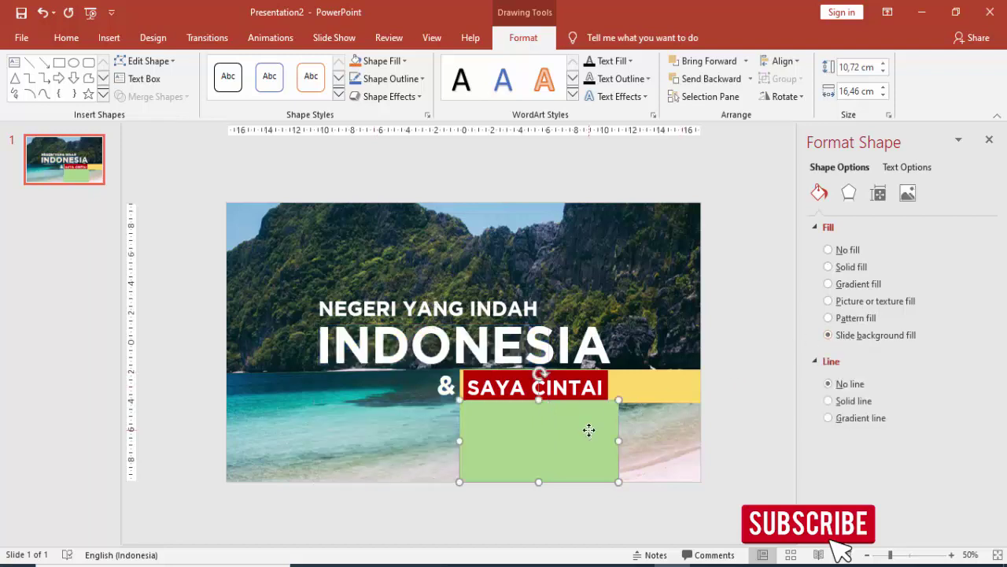
left_click(853, 338)
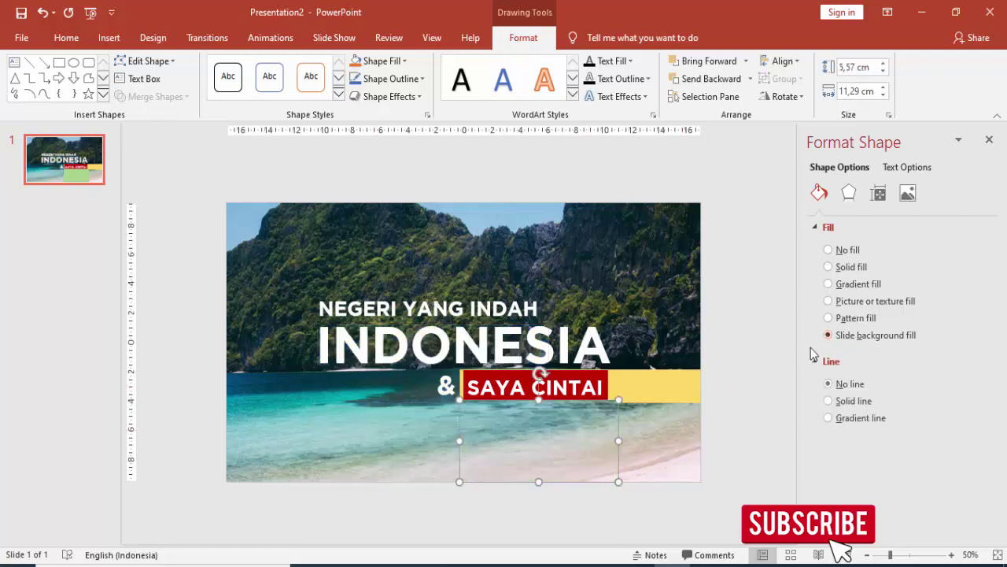
left_click(681, 391)
left_click(864, 342)
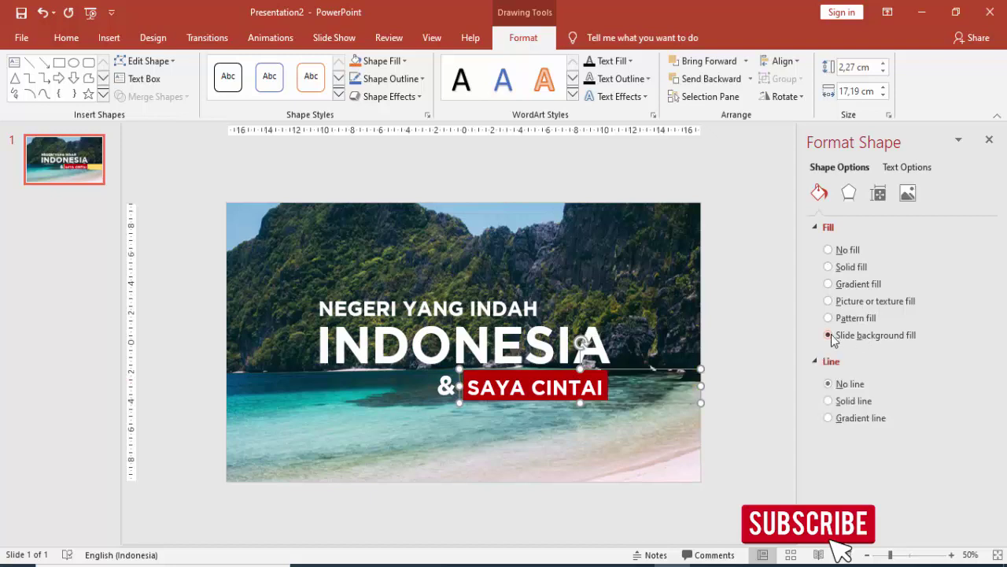
left_click(744, 346)
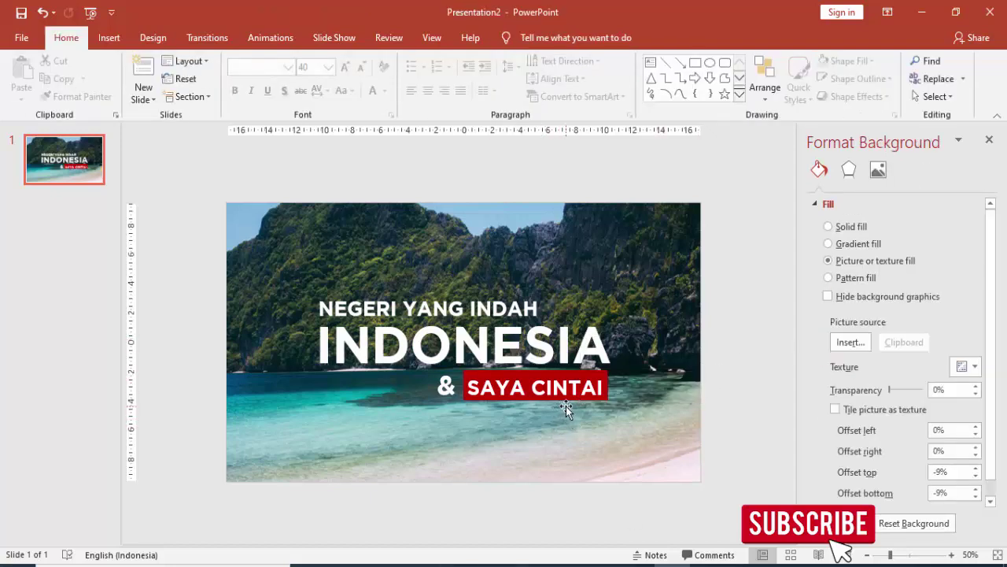
left_click(988, 141)
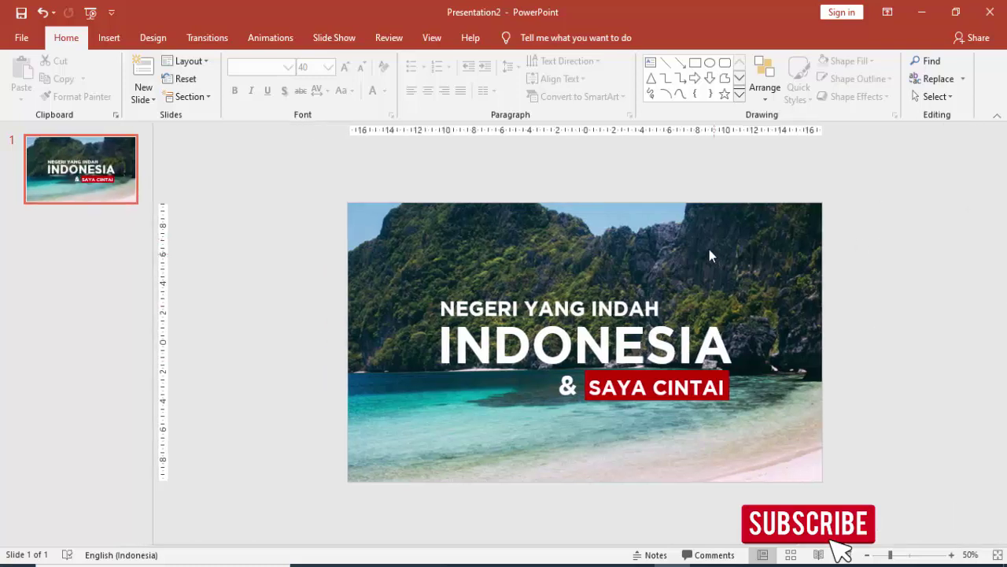
Show the empty Animation Pane from the Animations tab
scroll(777, 311, "down", 2)
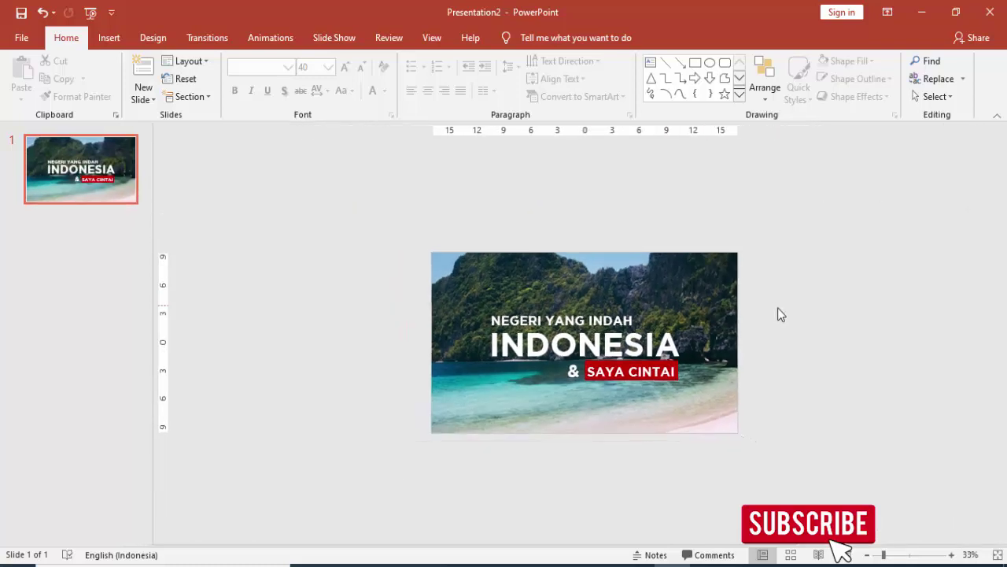
scroll(778, 310, "up", 2)
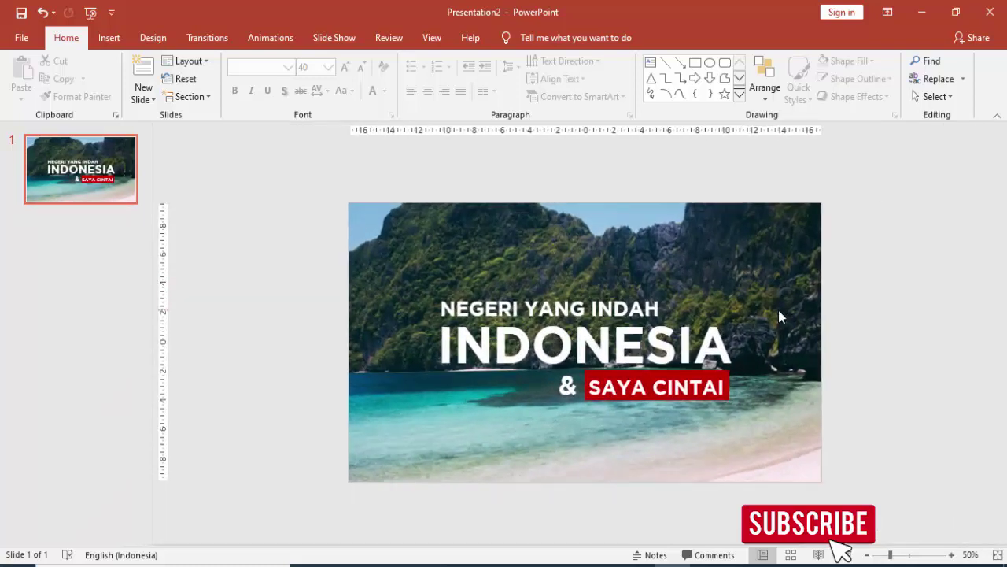
left_click(262, 39)
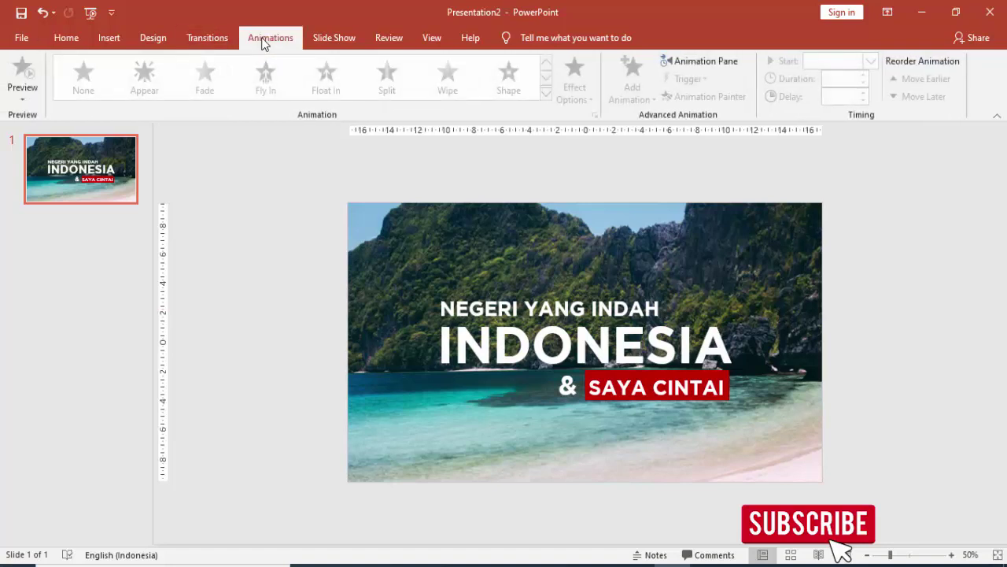
left_click(681, 64)
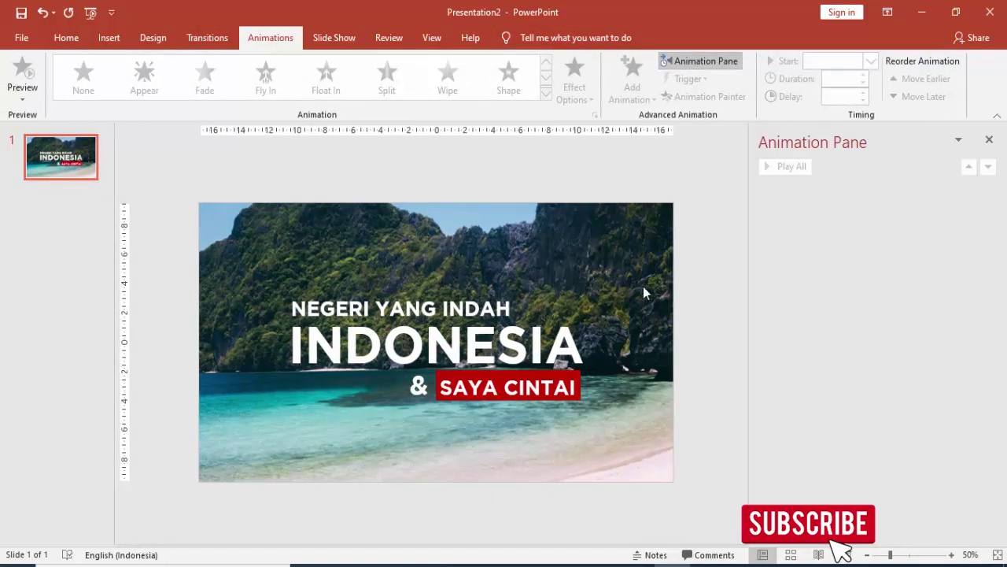
Give INDONESIA a Fly In entrance from the right, on click, lasting 0.75 seconds
left_click(480, 337)
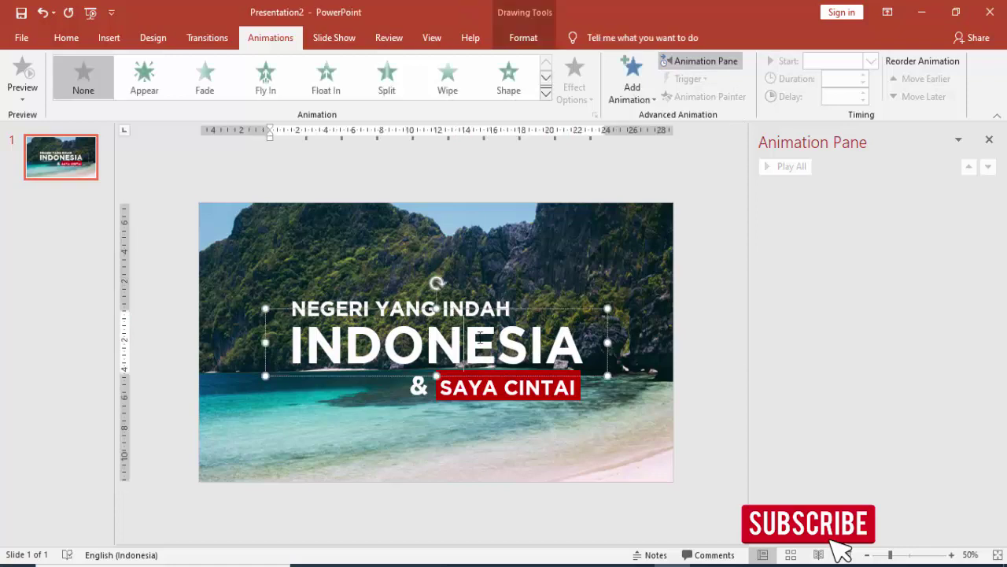
left_click(538, 308)
left_click(635, 85)
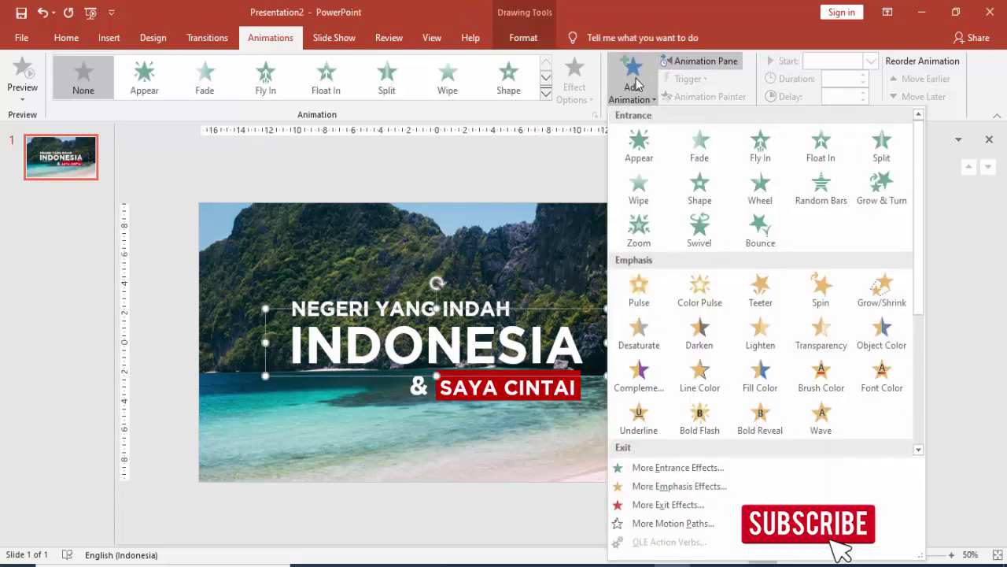
left_click(770, 152)
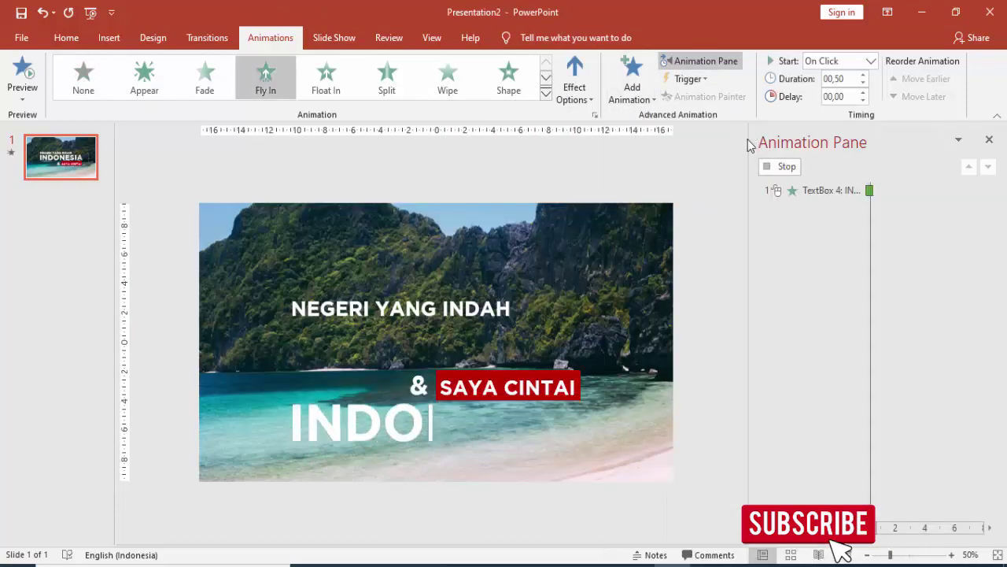
left_click(573, 73)
left_click(627, 348)
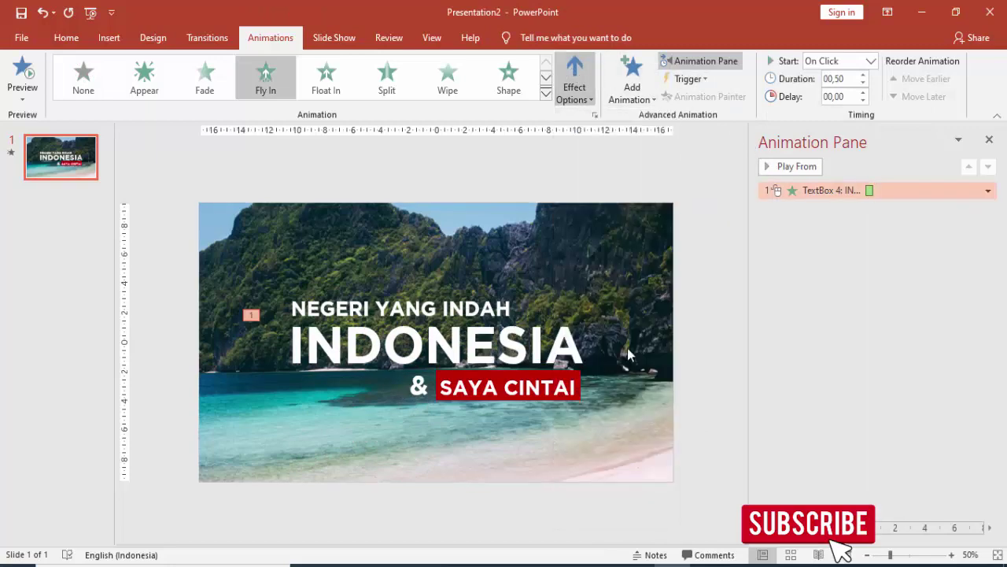
left_click(869, 62)
left_click(851, 80)
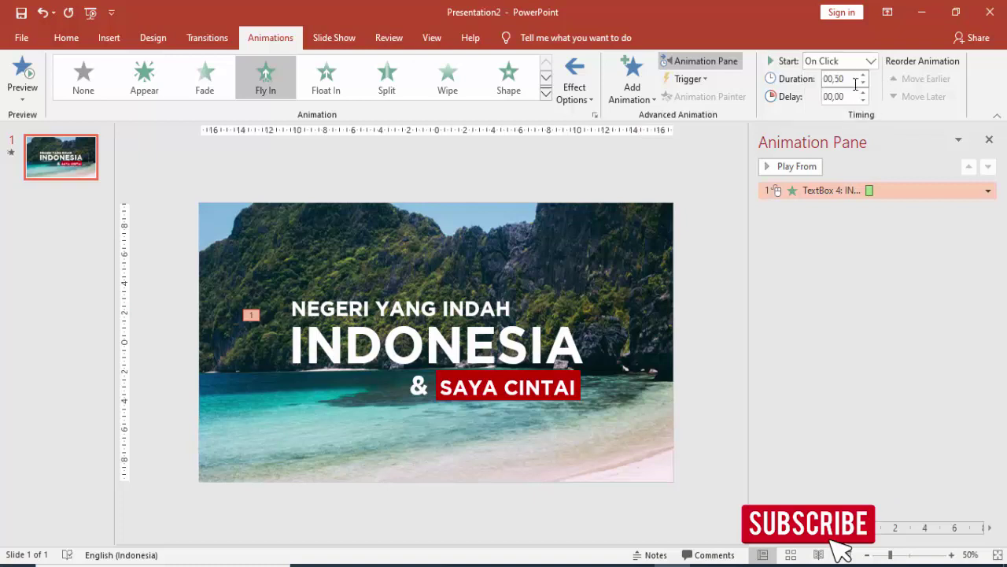
left_click(864, 76)
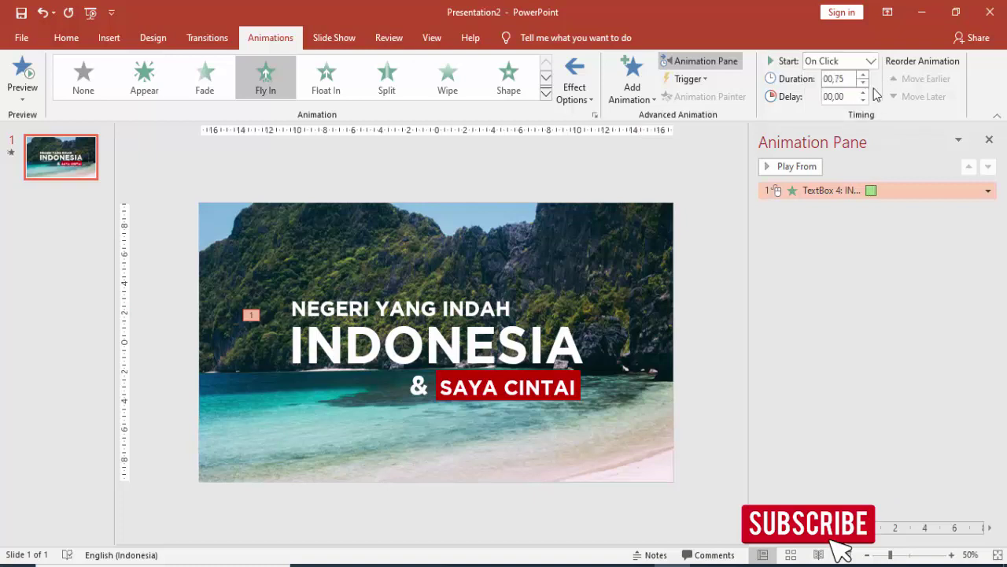
Set a 0.75-second smooth end on the INDONESIA fly-in effect
right_click(897, 190)
left_click(896, 267)
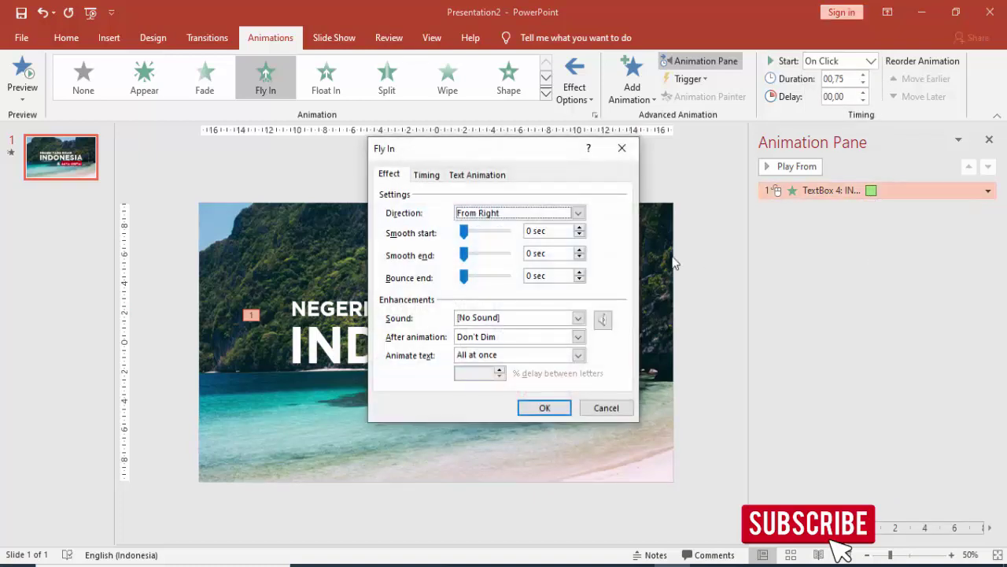
left_click_drag(464, 255, 506, 268)
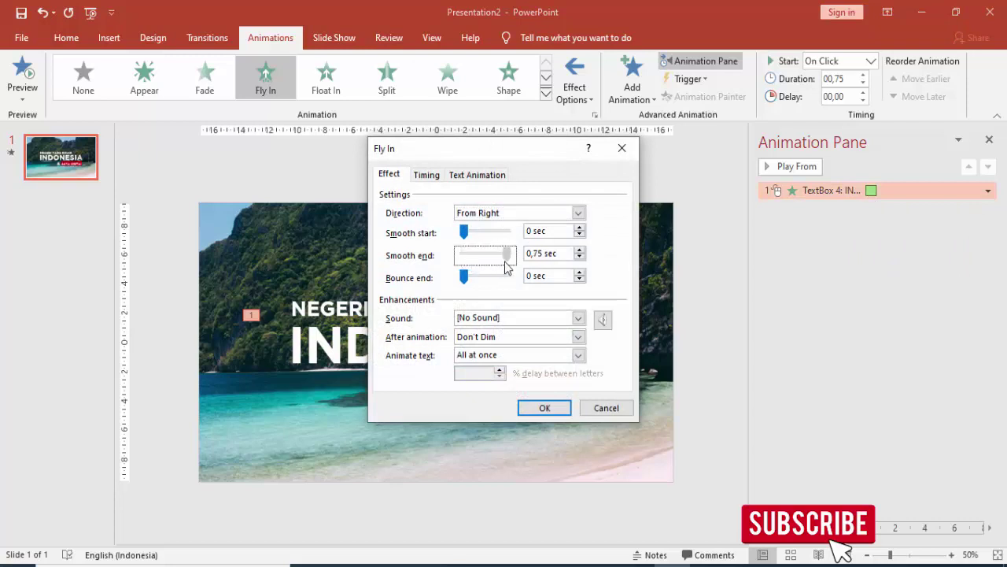
left_click(551, 410)
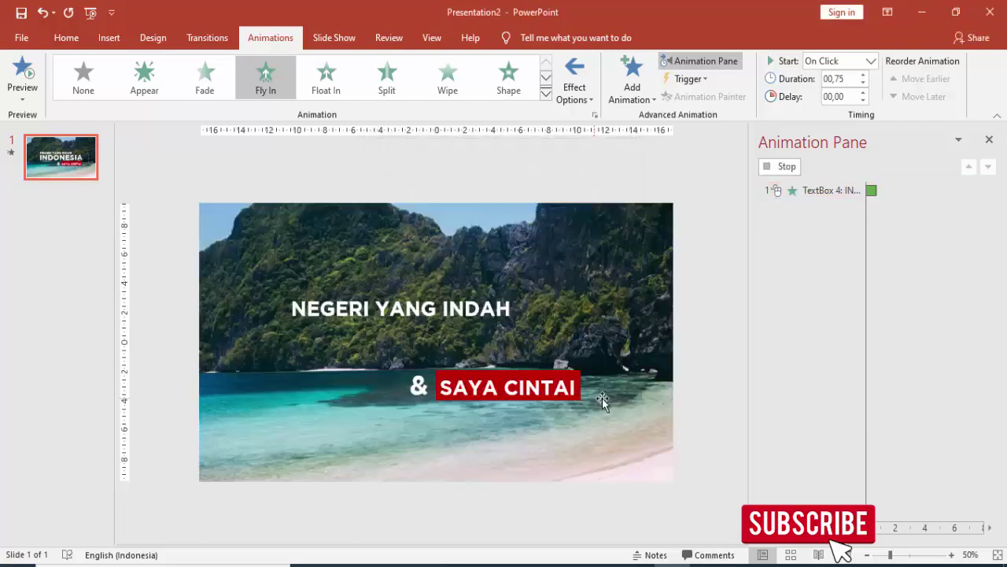
left_click(410, 298)
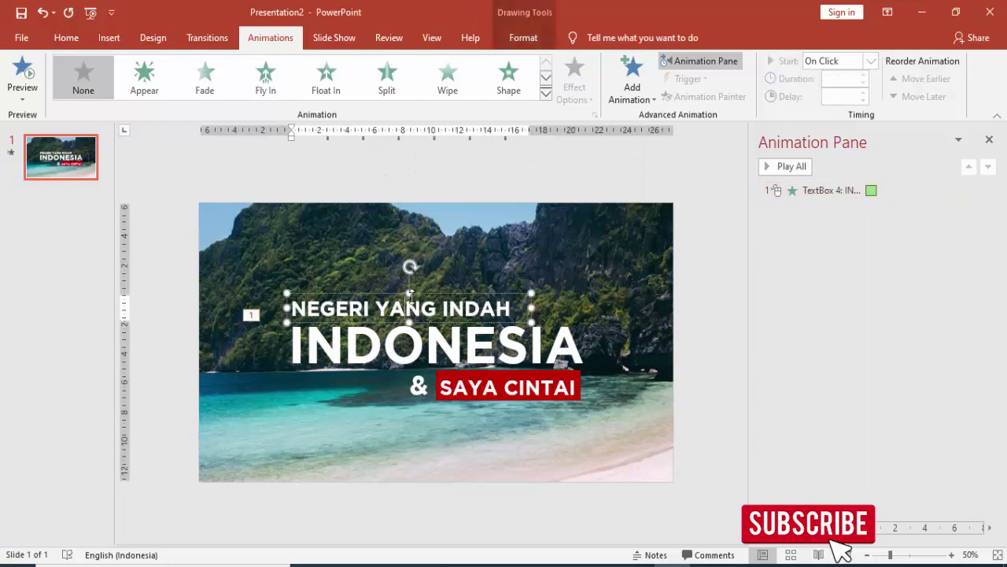
Give NEGERI YANG INDAH a Fly In entrance starting After Previous
left_click(634, 84)
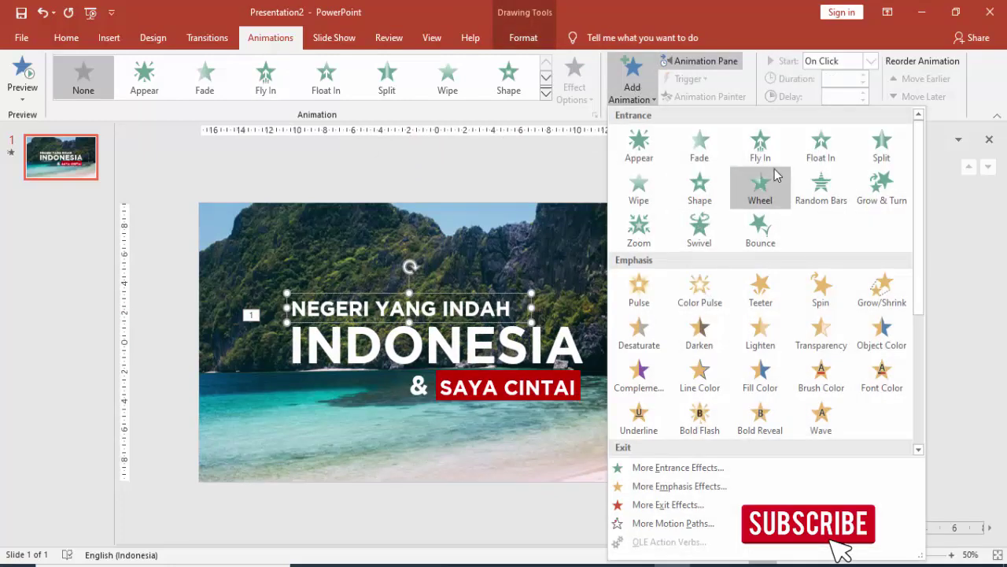
left_click(761, 146)
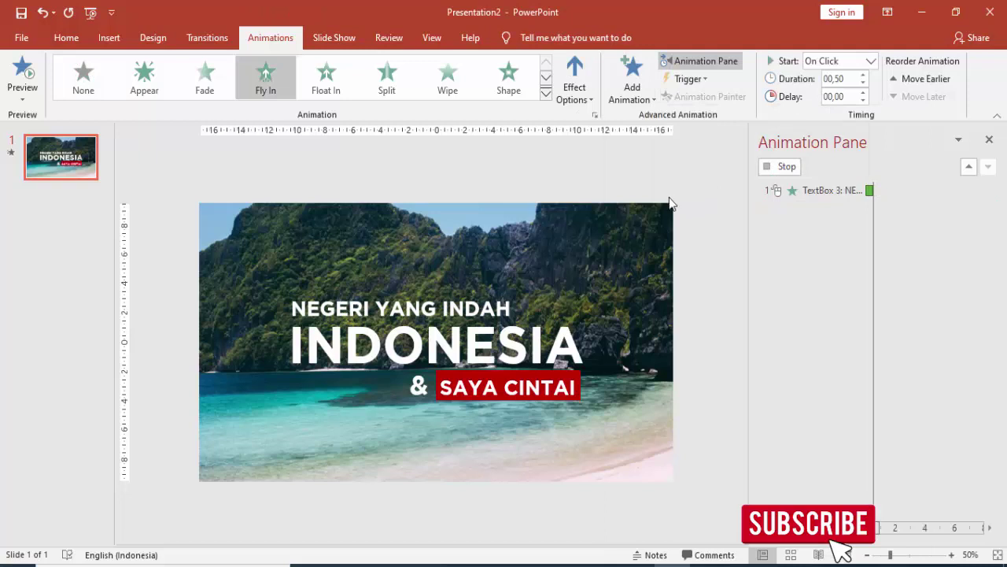
left_click(871, 61)
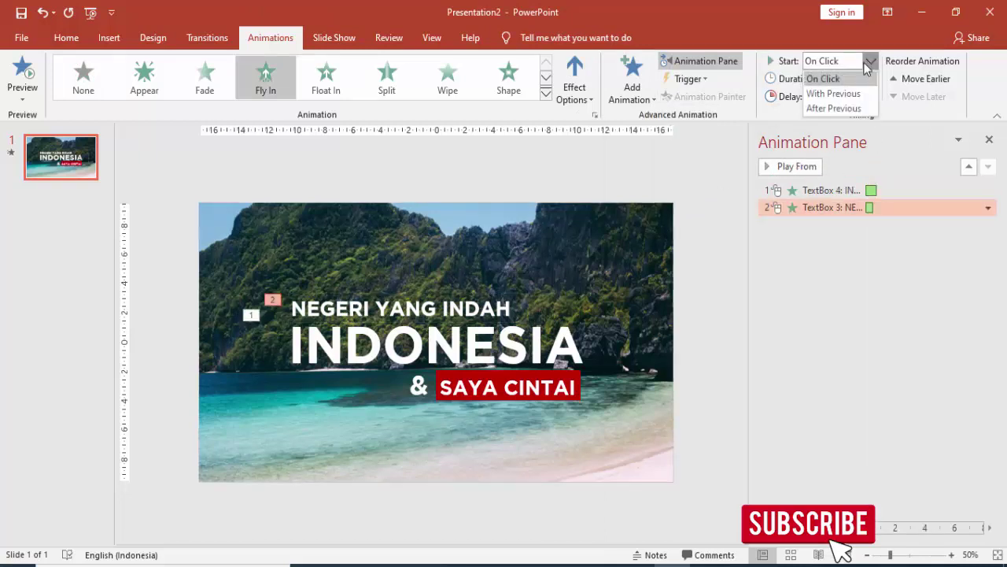
left_click(847, 110)
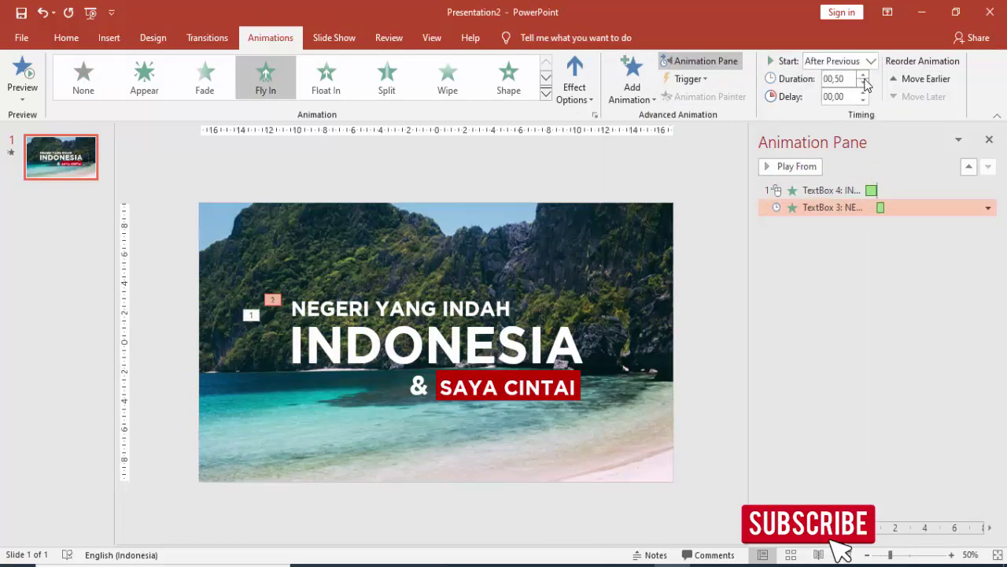
Set a 0.75-second smooth end on the NEGERI YANG INDAH fly-in
right_click(902, 206)
left_click(902, 277)
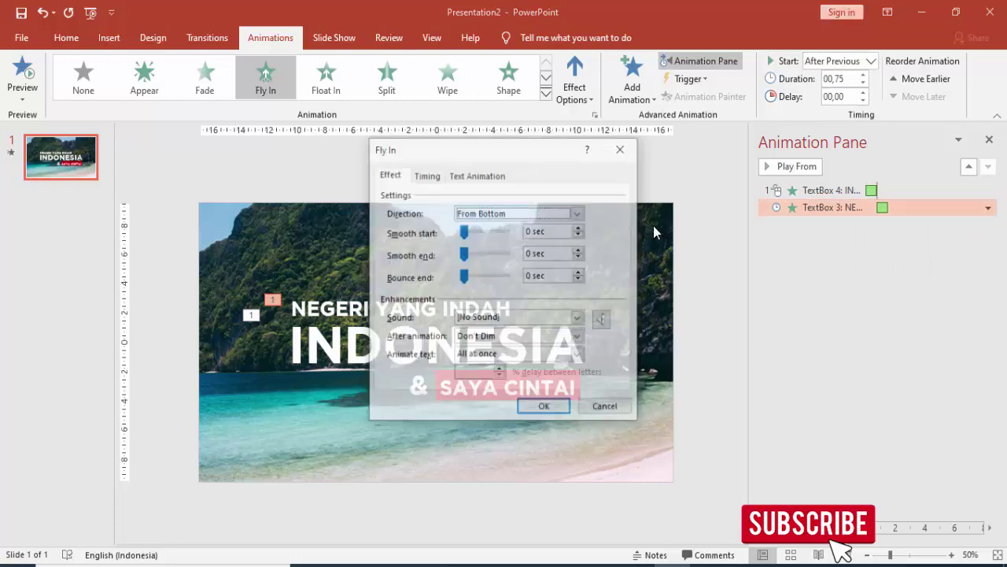
left_click_drag(464, 254, 514, 264)
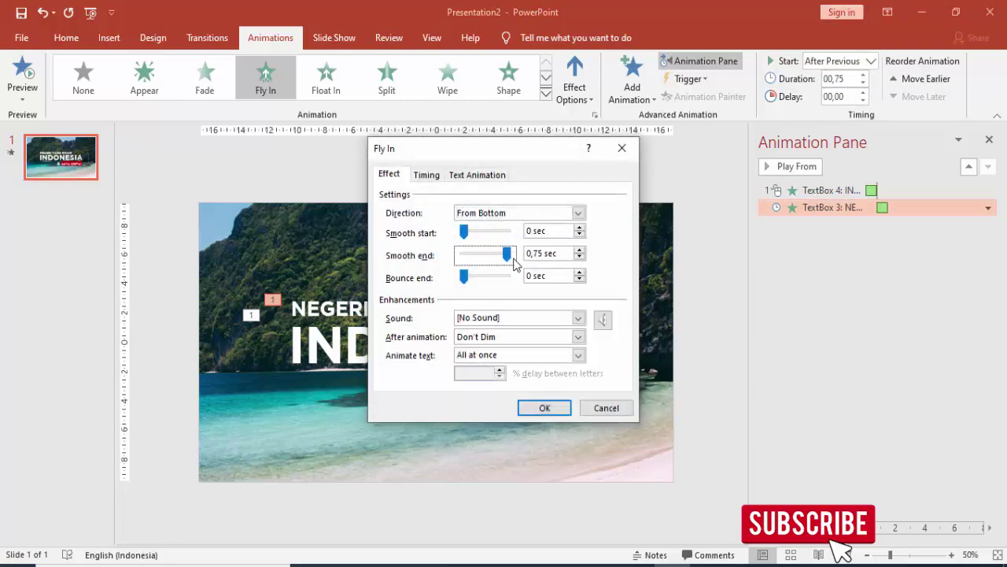
left_click(545, 409)
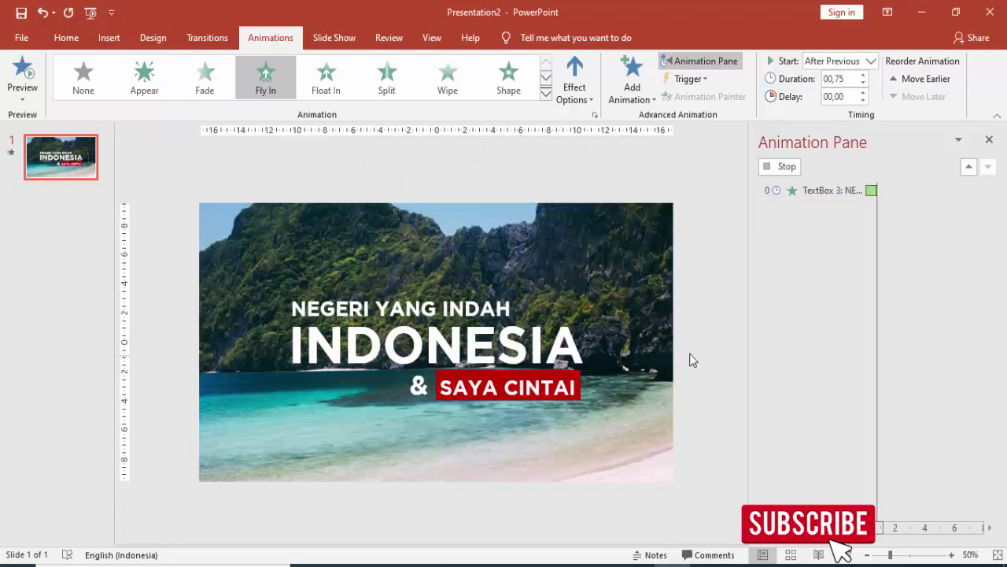
left_click(543, 371)
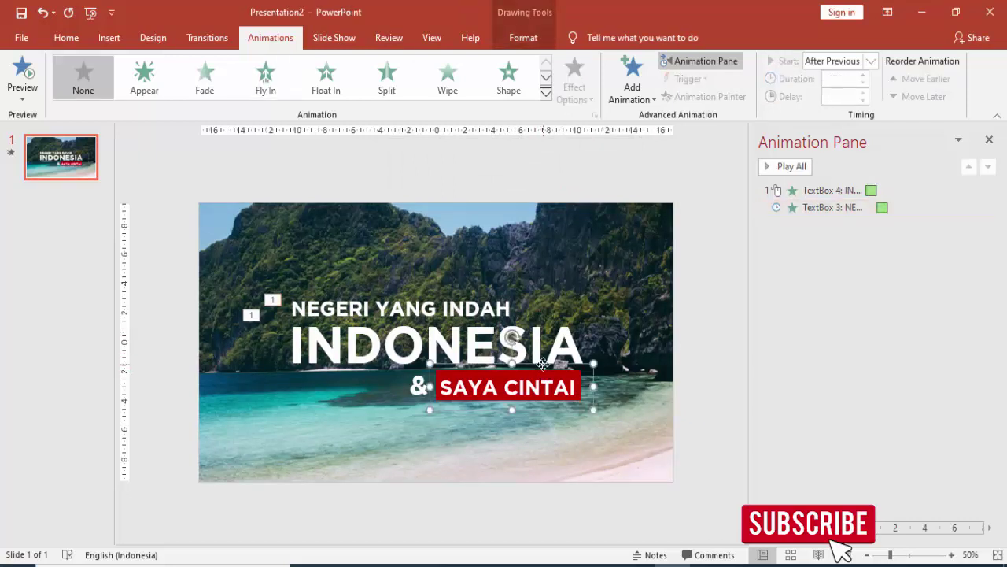
Give the & SAYA CINTAI group a Fly In starting After Previous, lasting 0.75 seconds
left_click(633, 82)
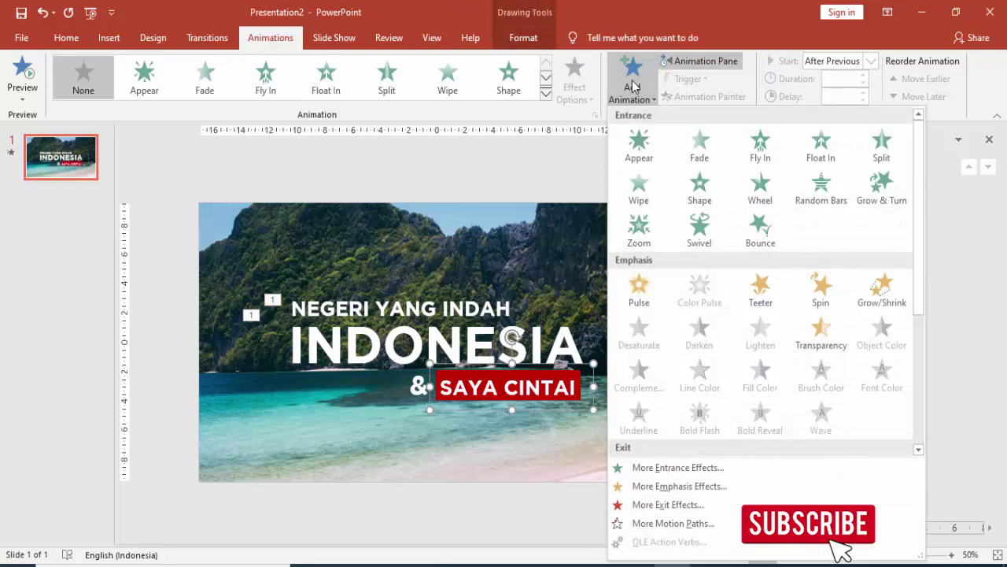
left_click(759, 148)
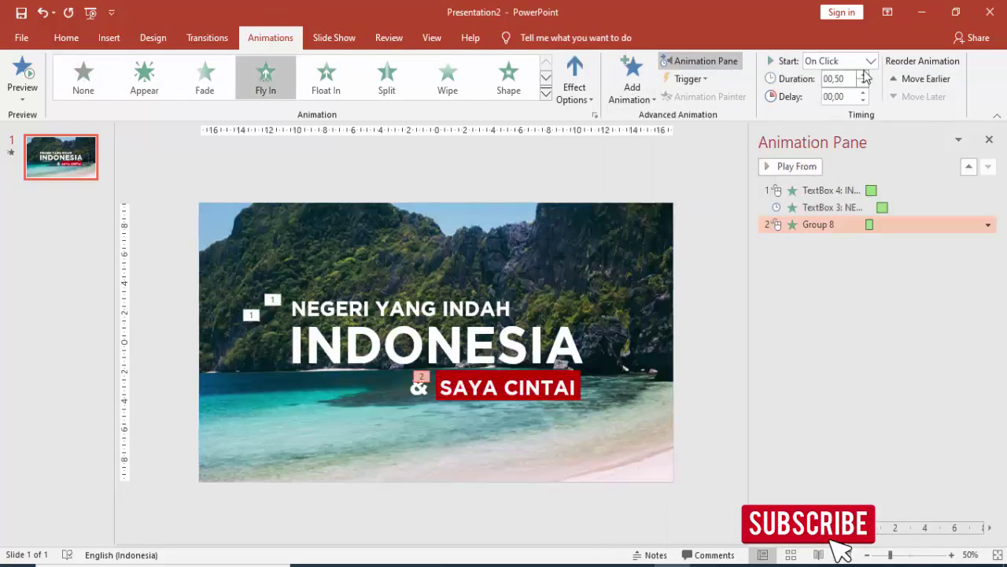
left_click(872, 61)
left_click(846, 105)
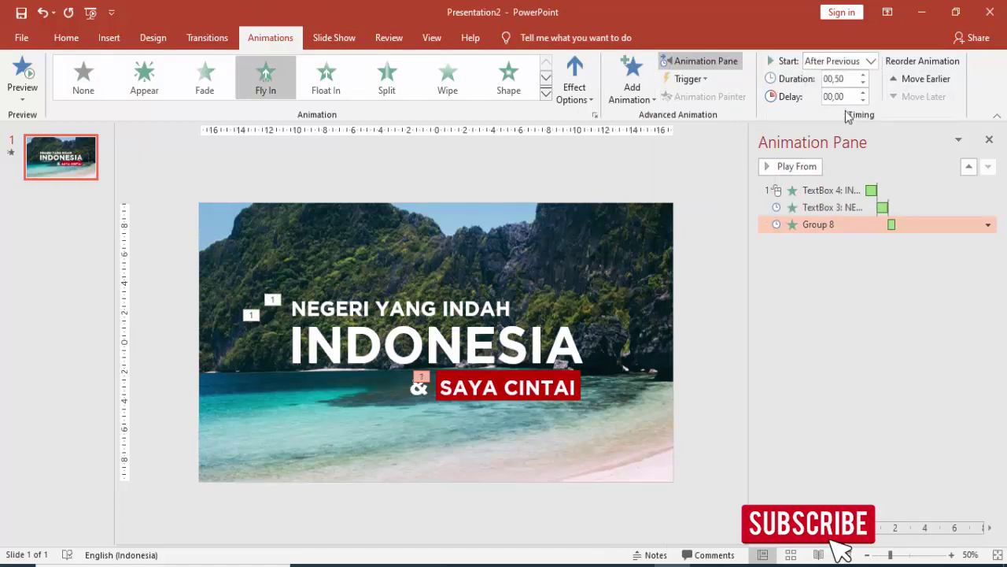
left_click(863, 75)
Set a 0.75-second smooth end on the Group 8 fly-in
left_click(989, 225)
left_click(909, 303)
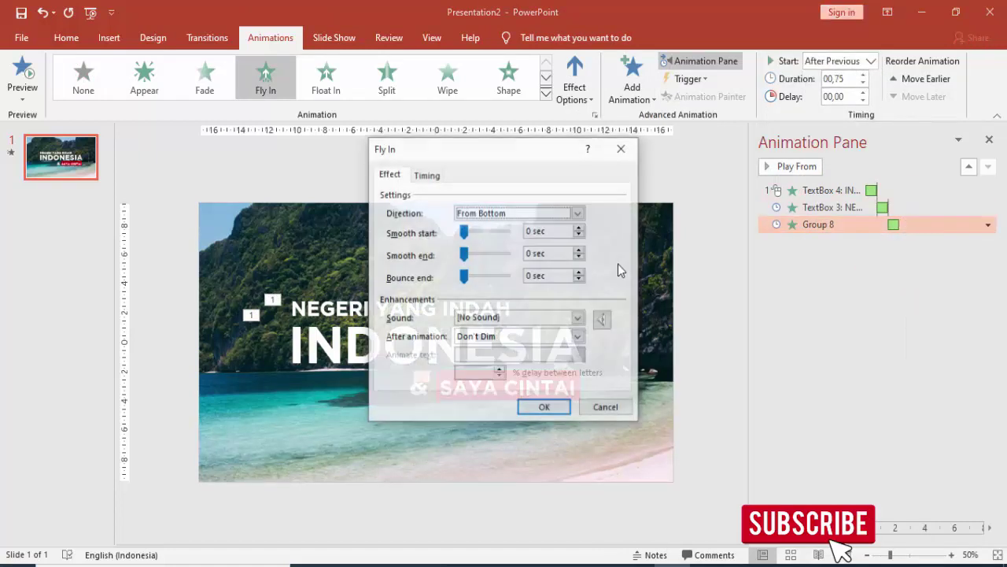
left_click_drag(467, 260, 533, 260)
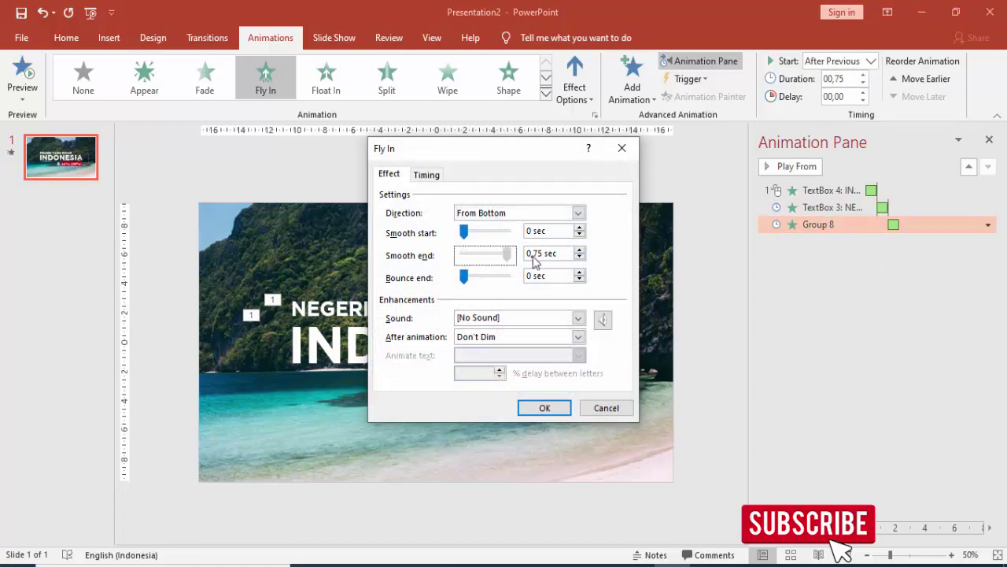
left_click(543, 408)
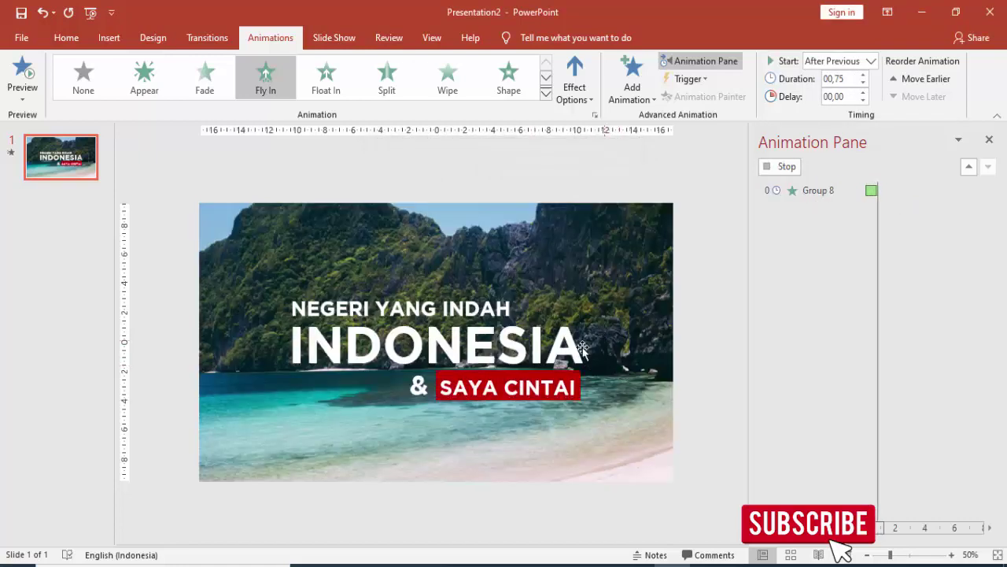
left_click(421, 378)
Give the & a Fly In entrance from the left, starting With Previous
left_click(429, 375)
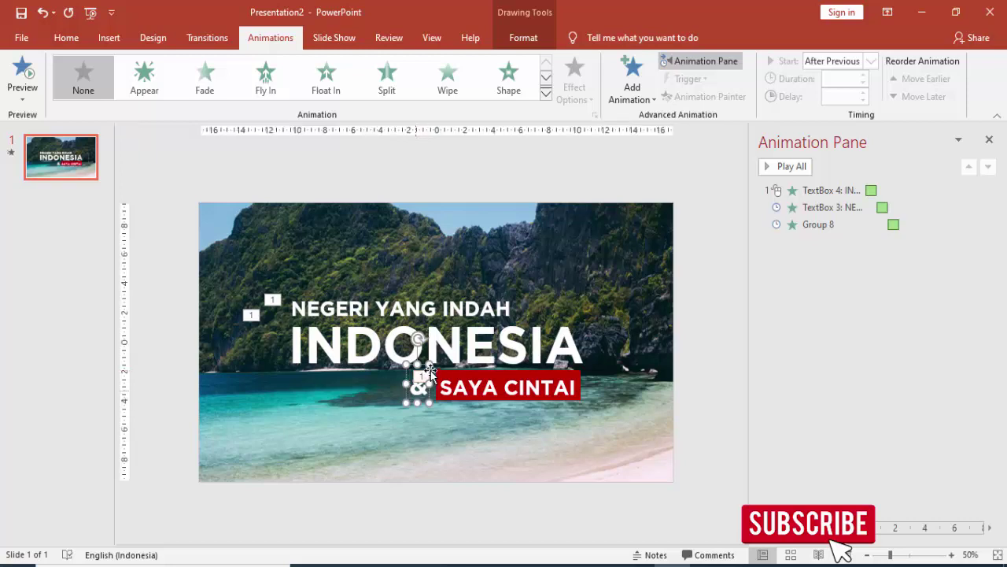
left_click(632, 78)
left_click(760, 150)
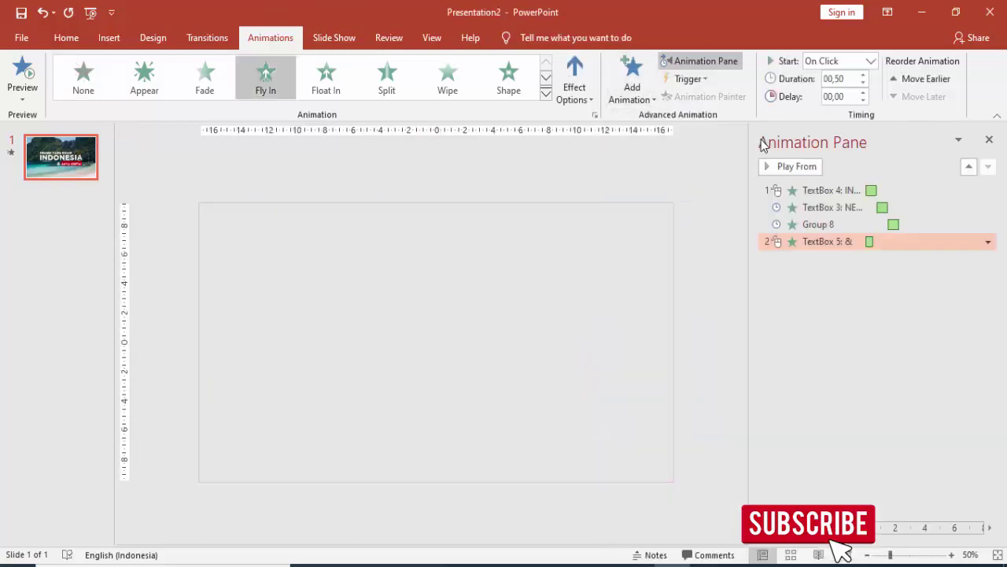
left_click(574, 88)
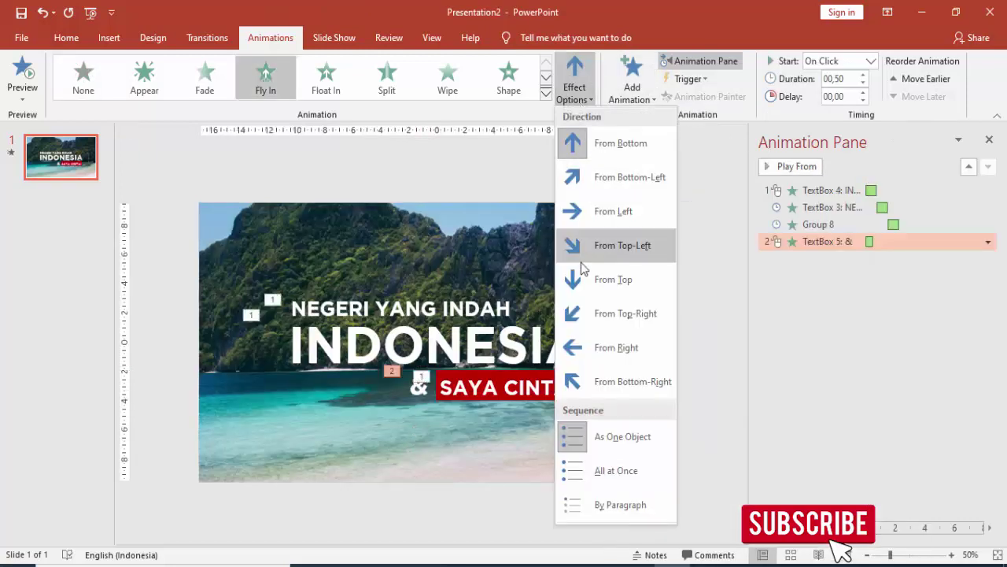
left_click(577, 212)
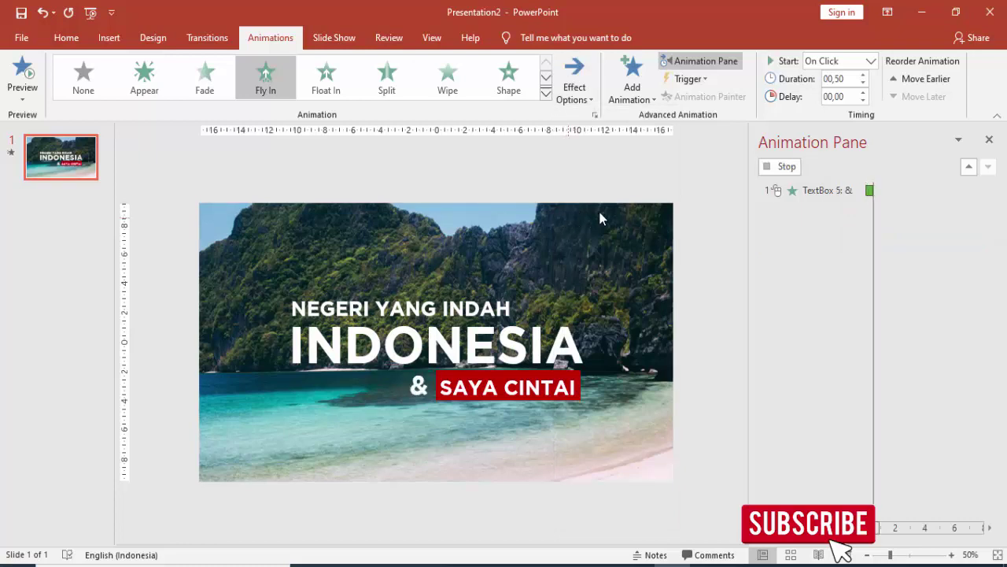
left_click(871, 61)
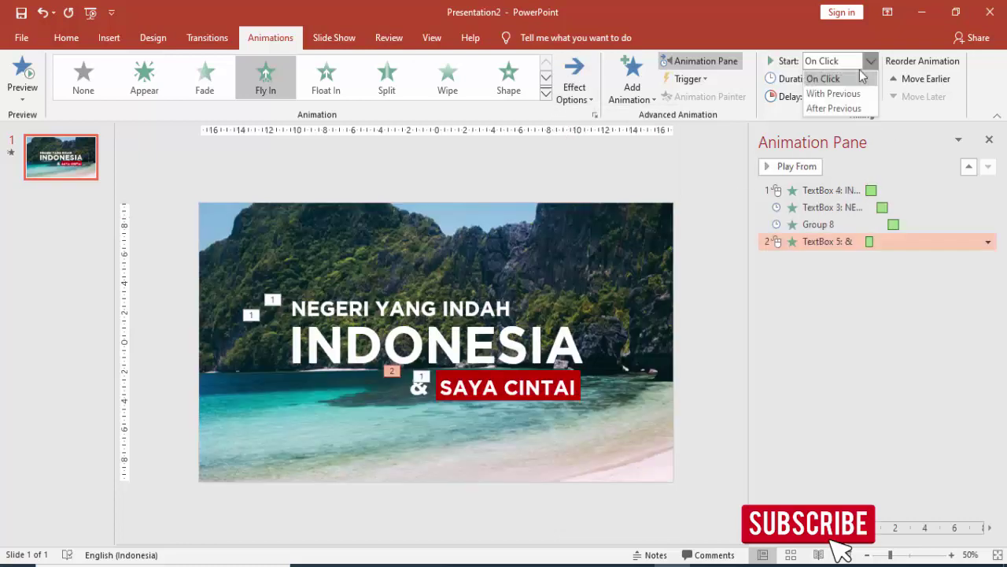
left_click(854, 94)
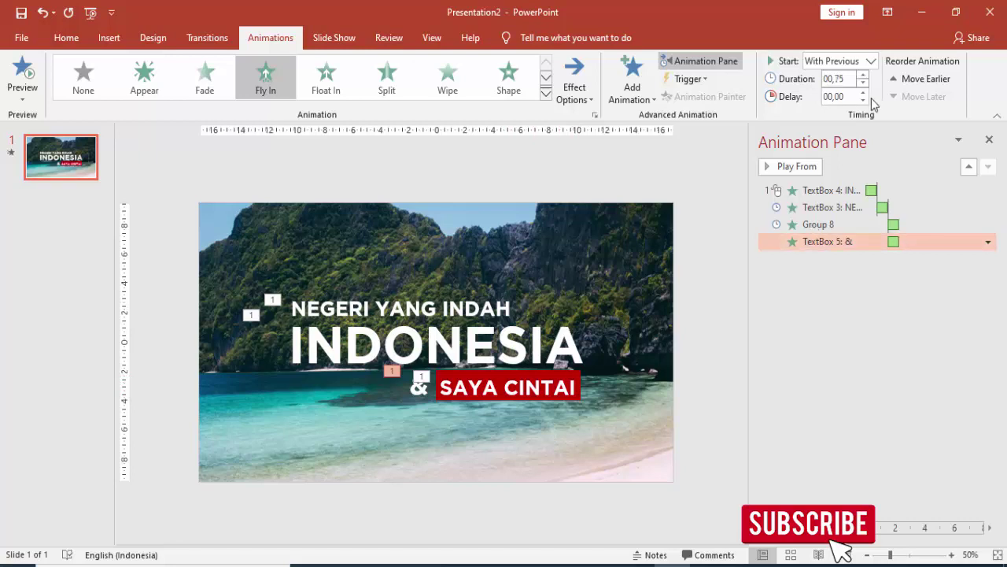
Set a 0.75-second smooth end on the & fly-in effect
right_click(913, 241)
left_click(869, 315)
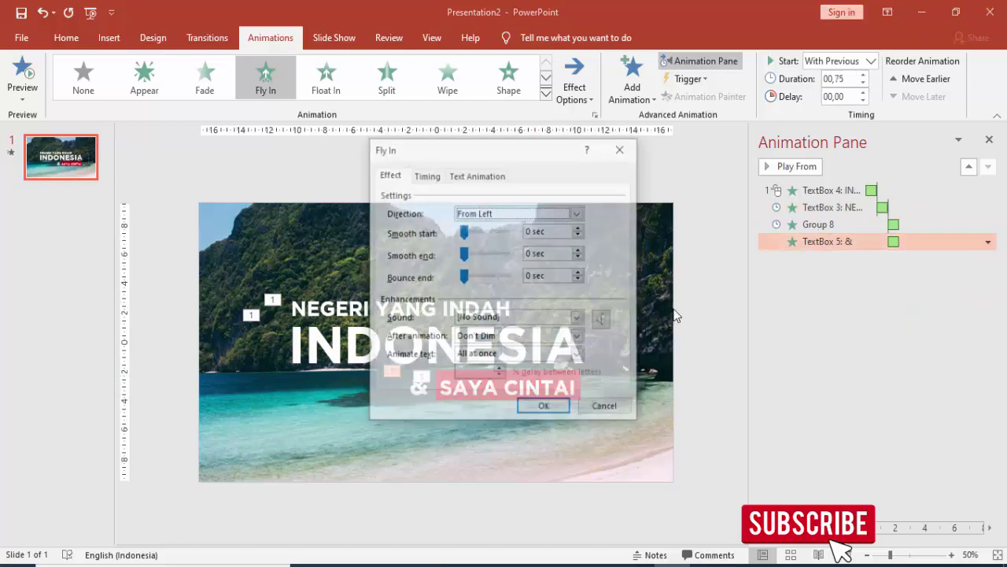
left_click_drag(464, 255, 507, 255)
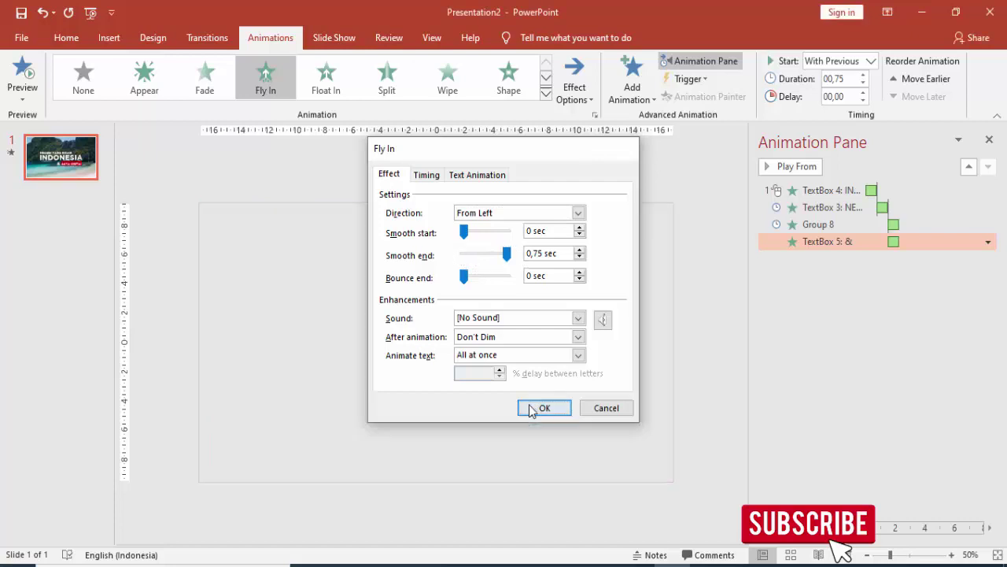
left_click(532, 409)
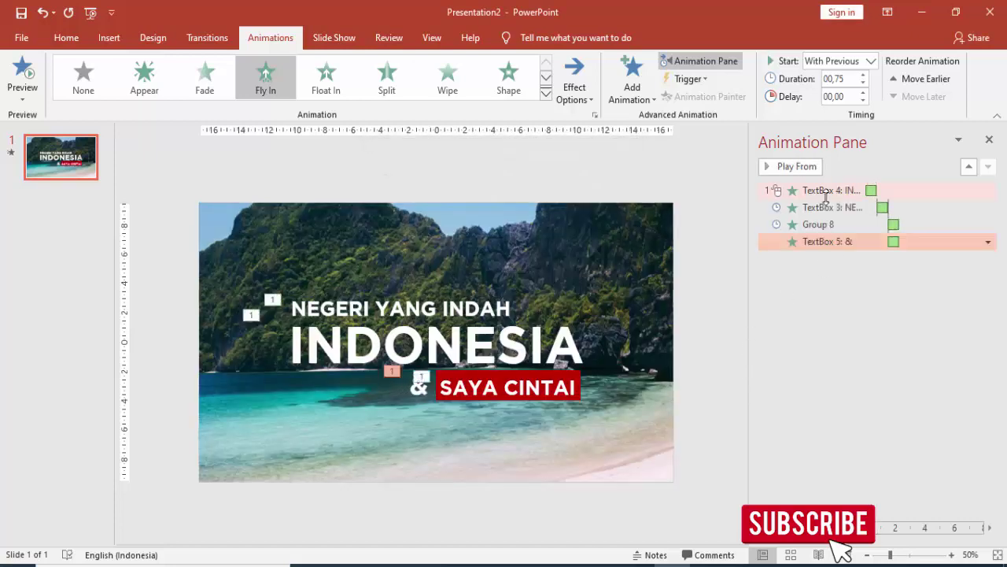
left_click(825, 193)
left_click(801, 166)
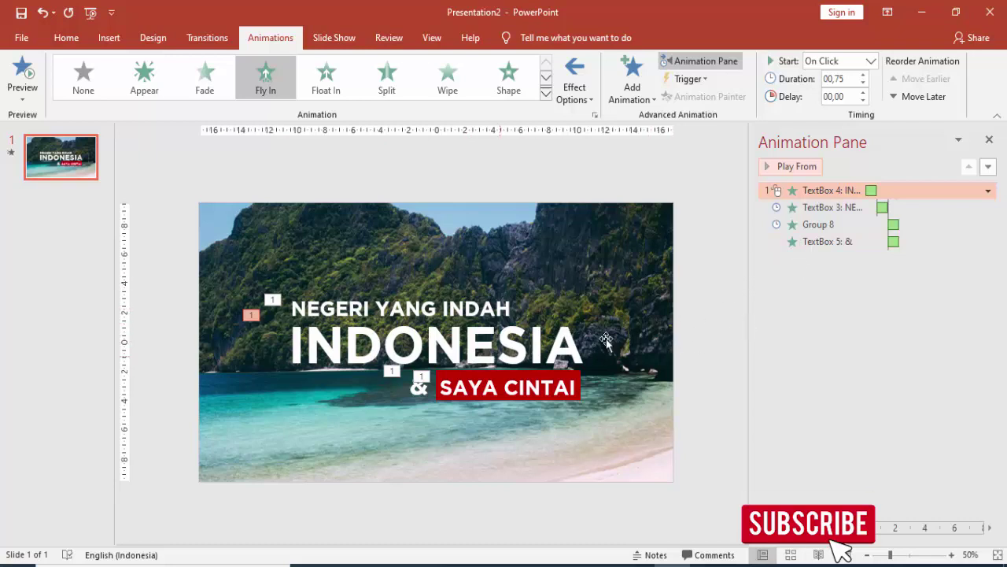
Give the INDONESIA text a Fly Out exit heading To Left
left_click(554, 350)
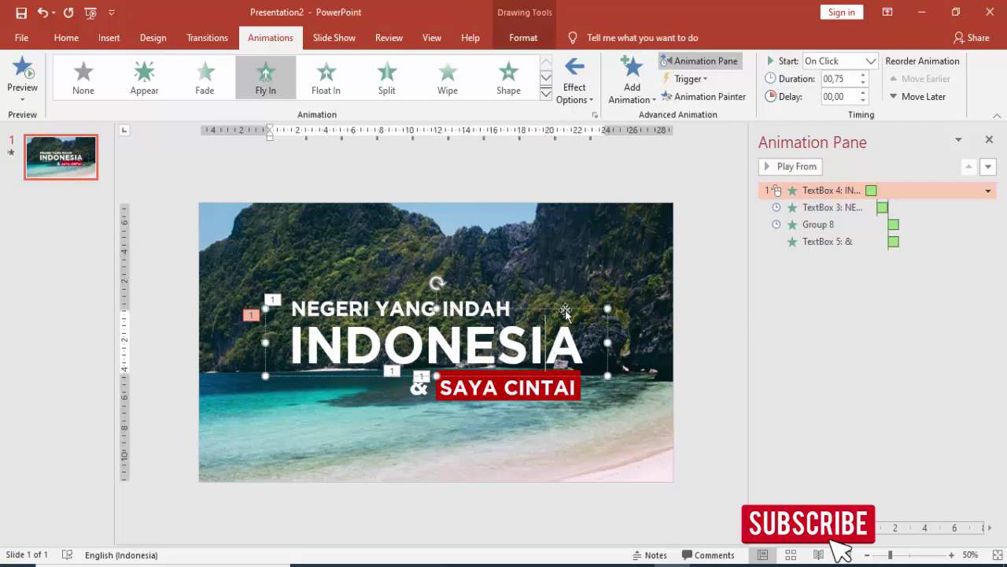
left_click(639, 80)
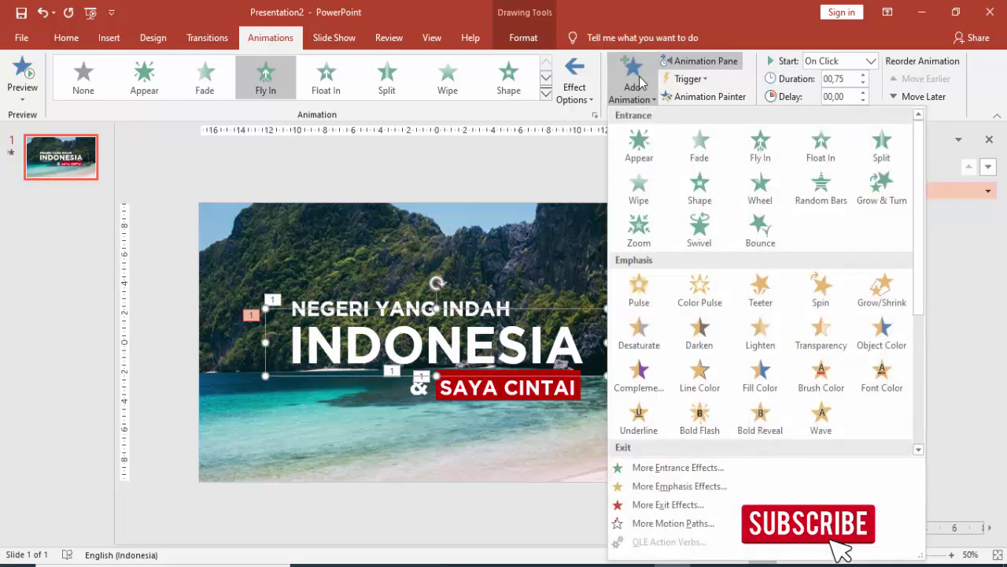
scroll(699, 413, "down", 3)
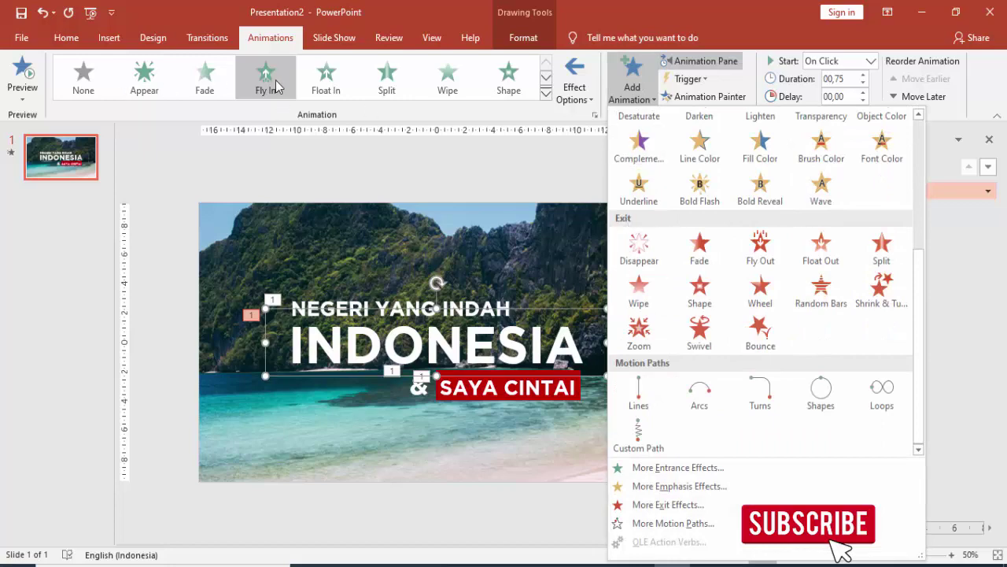
left_click(545, 93)
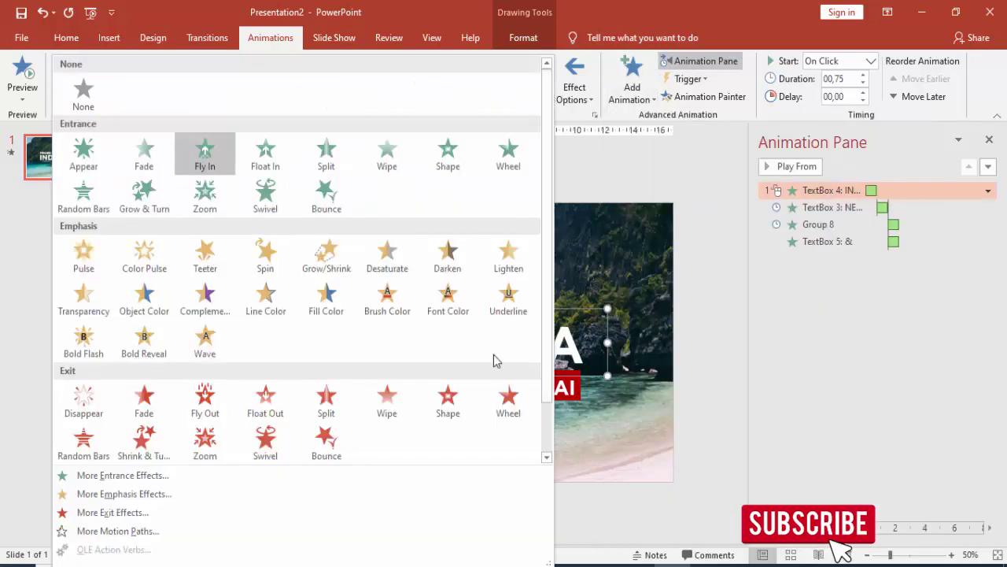
left_click(641, 76)
left_click(642, 76)
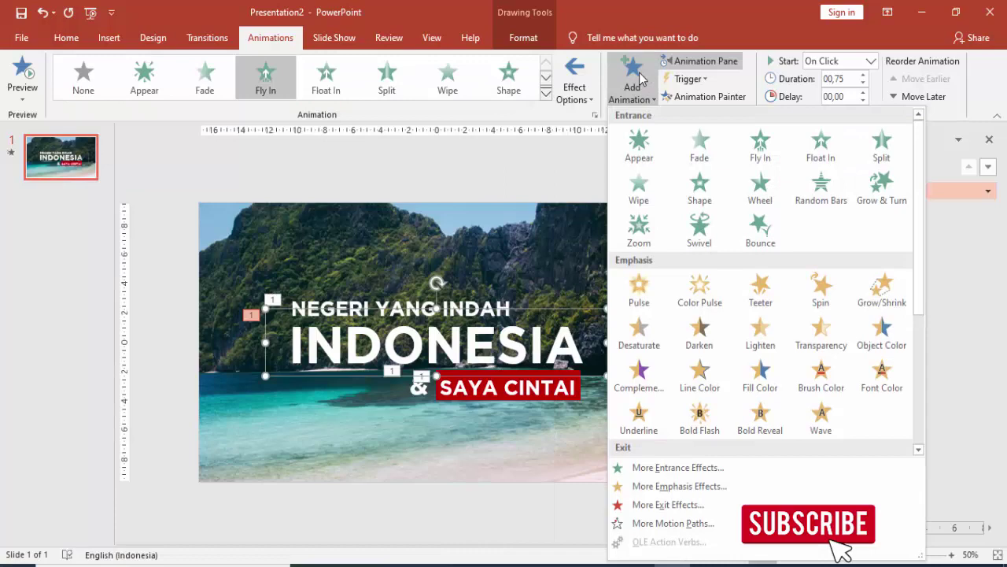
scroll(754, 449, "down", 3)
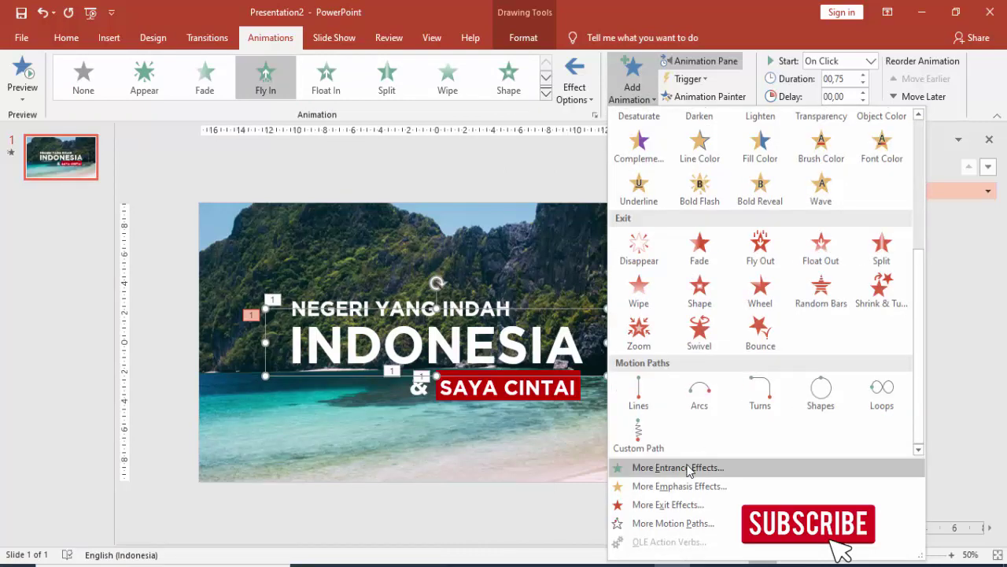
key("Escape")
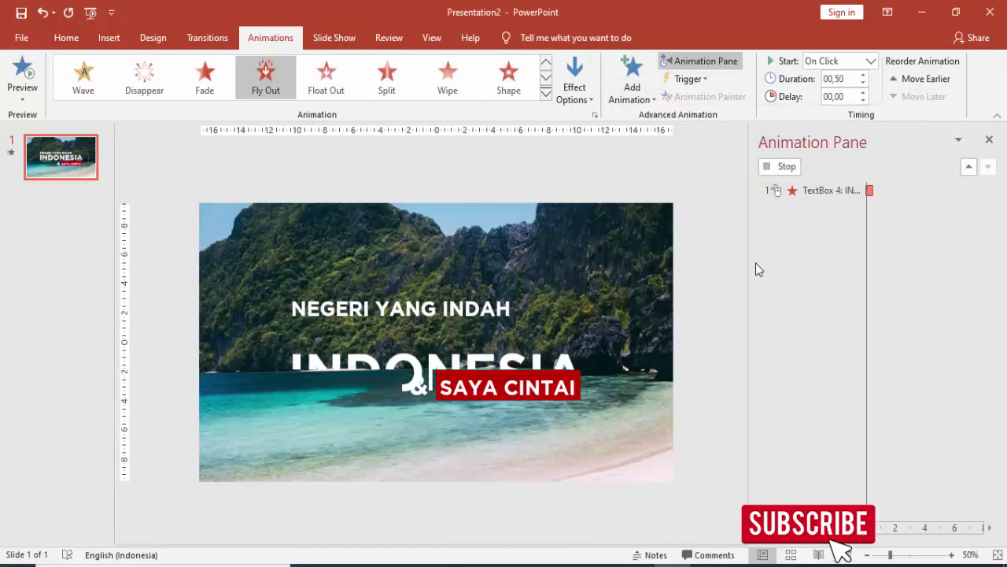
left_click(583, 84)
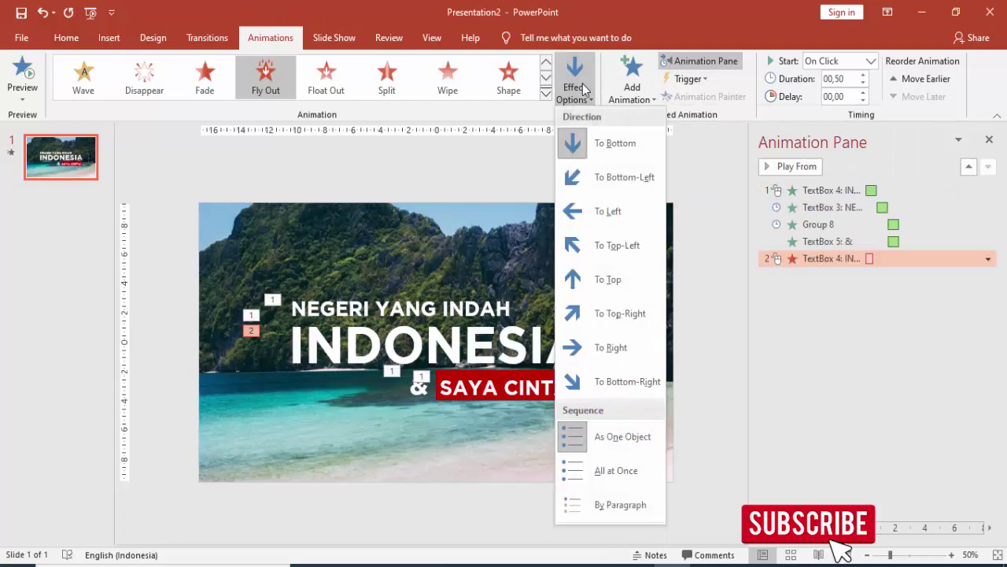
left_click(607, 213)
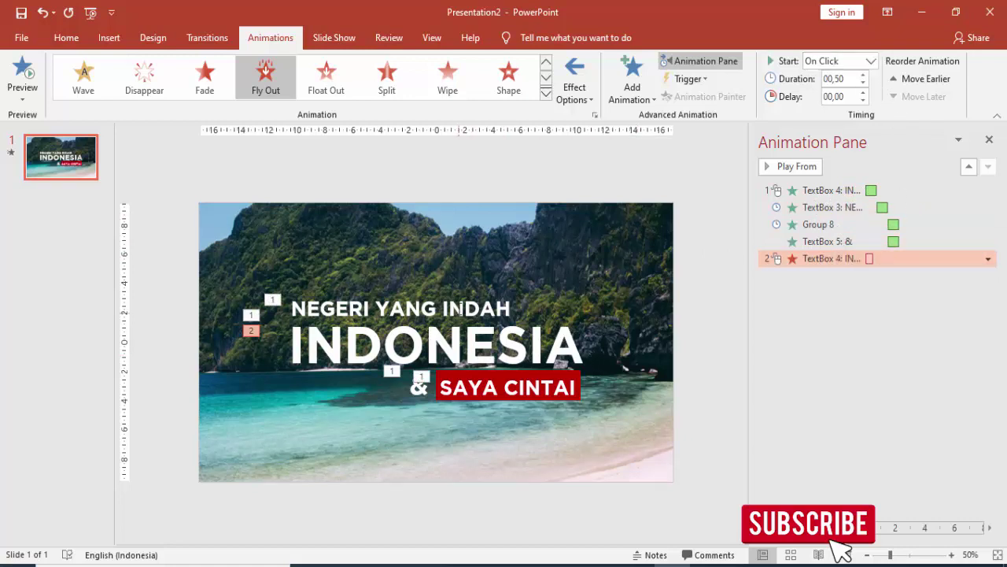
left_click(460, 310)
Add a Fly Out exit animation to the NEGERI YANG INDAH text box
left_click(460, 294)
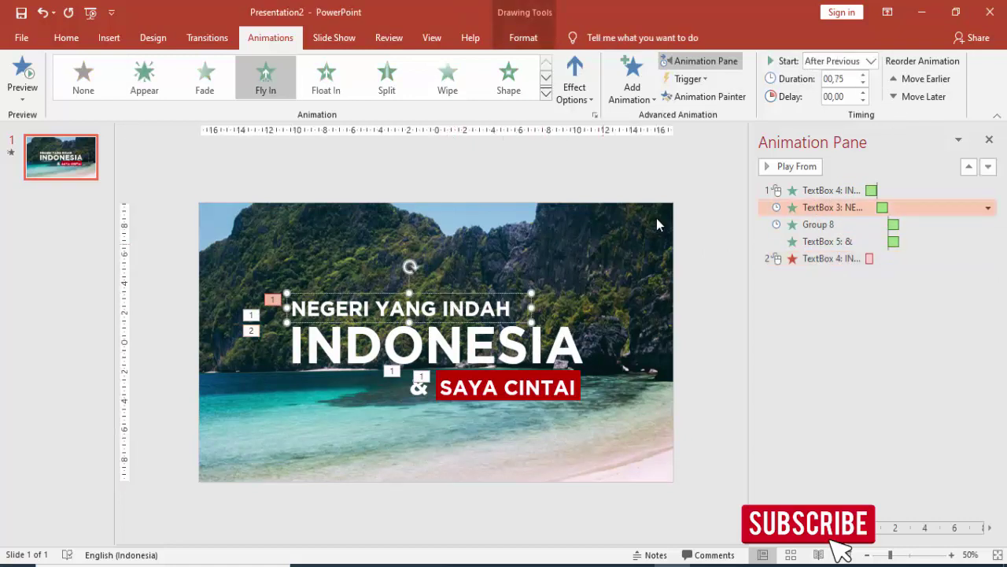
left_click(632, 79)
scroll(755, 299, "down", 3)
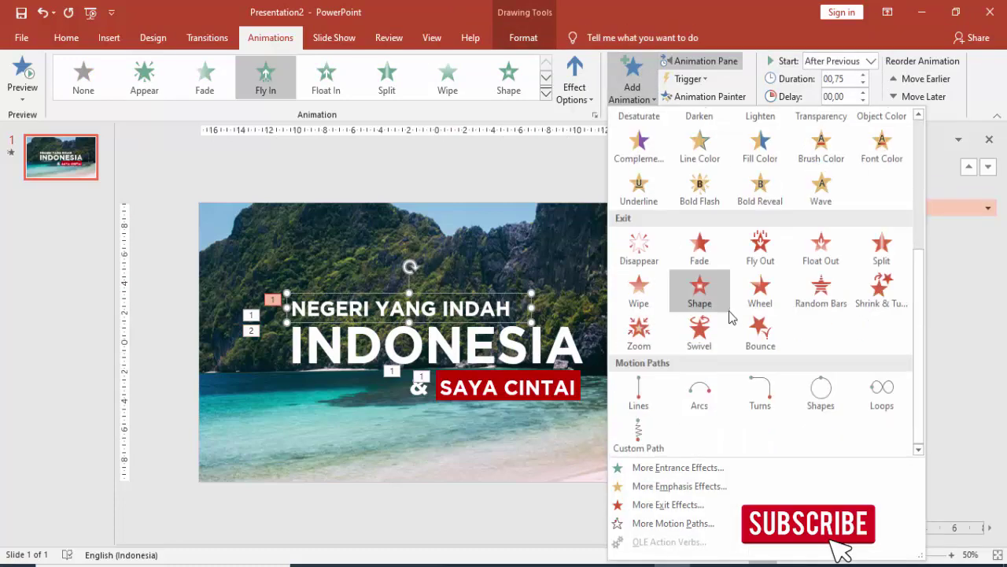
left_click(760, 246)
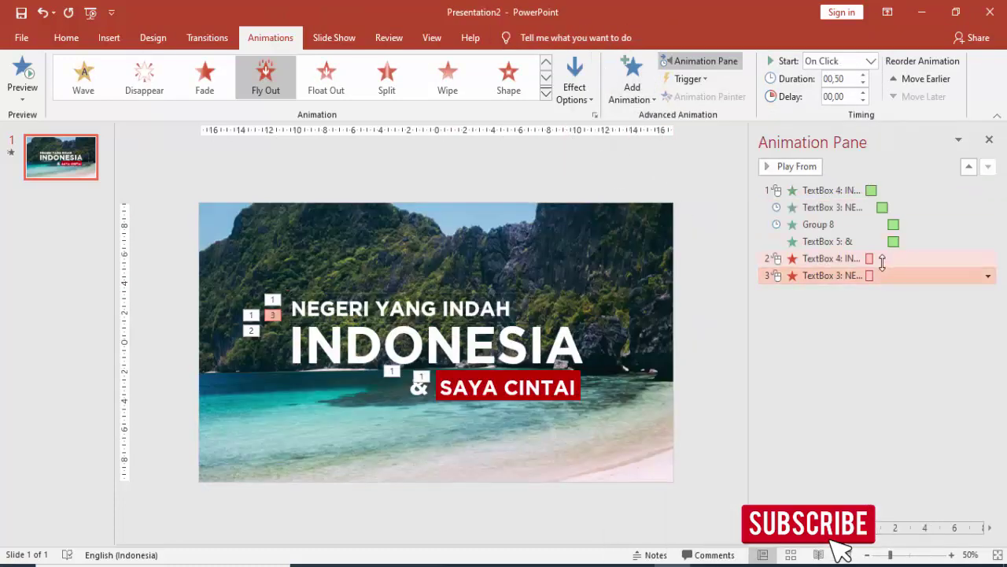
Set the INDONESIA exit duration to 00,75 seconds
left_click(882, 260)
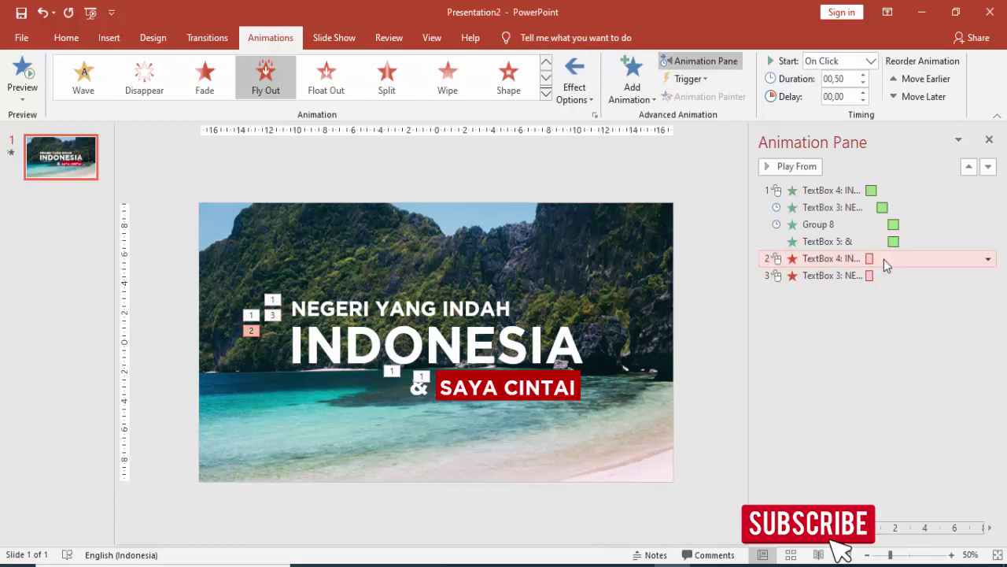
left_click(863, 75)
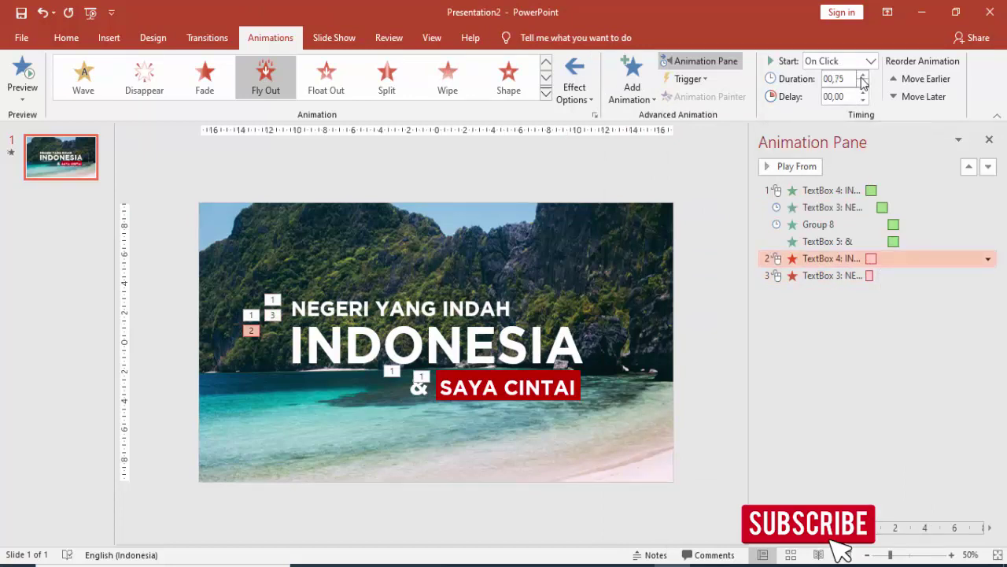
left_click(888, 274)
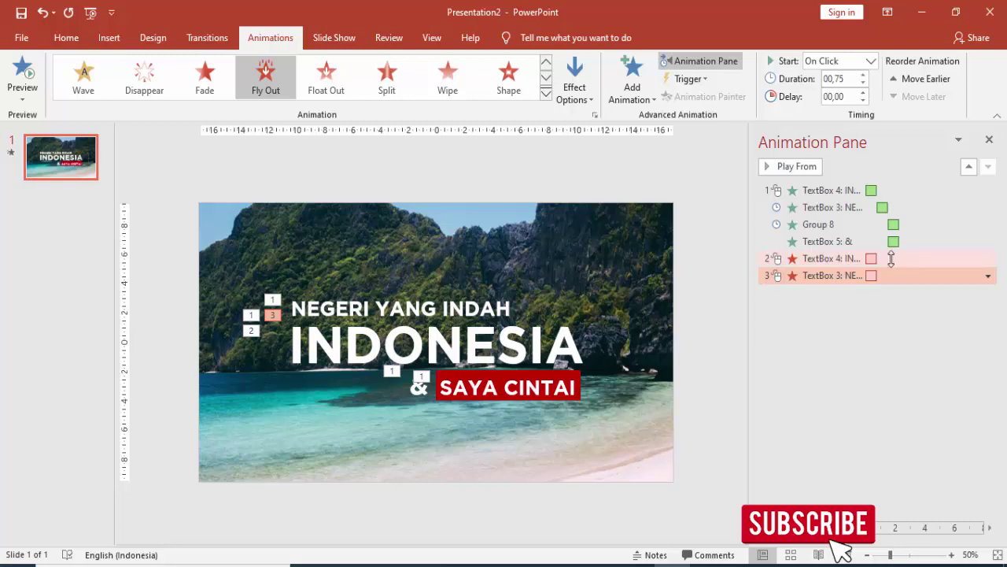
left_click(891, 260)
Give the INDONESIA Fly Out exit a 0.75-second smooth start
right_click(891, 260)
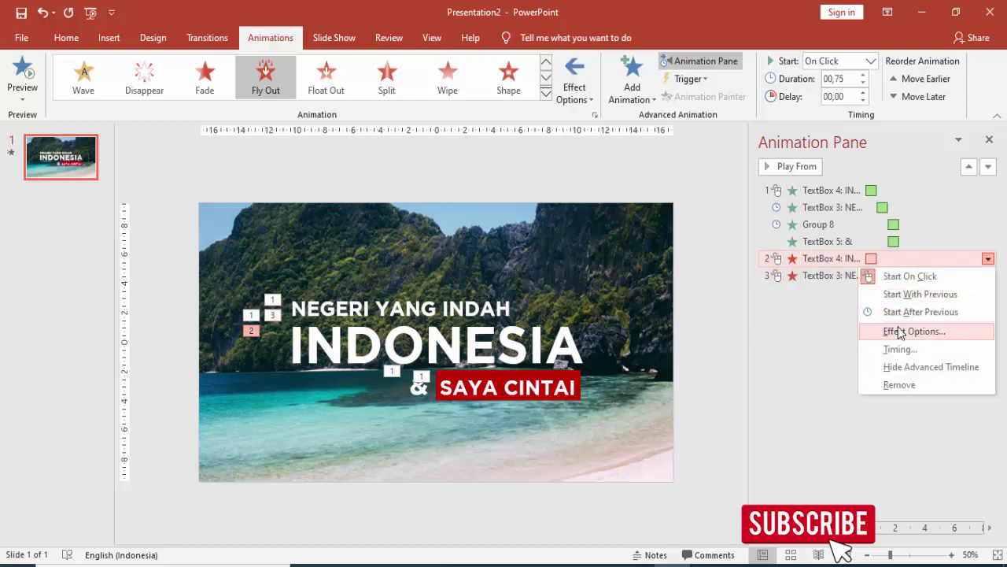
left_click(884, 328)
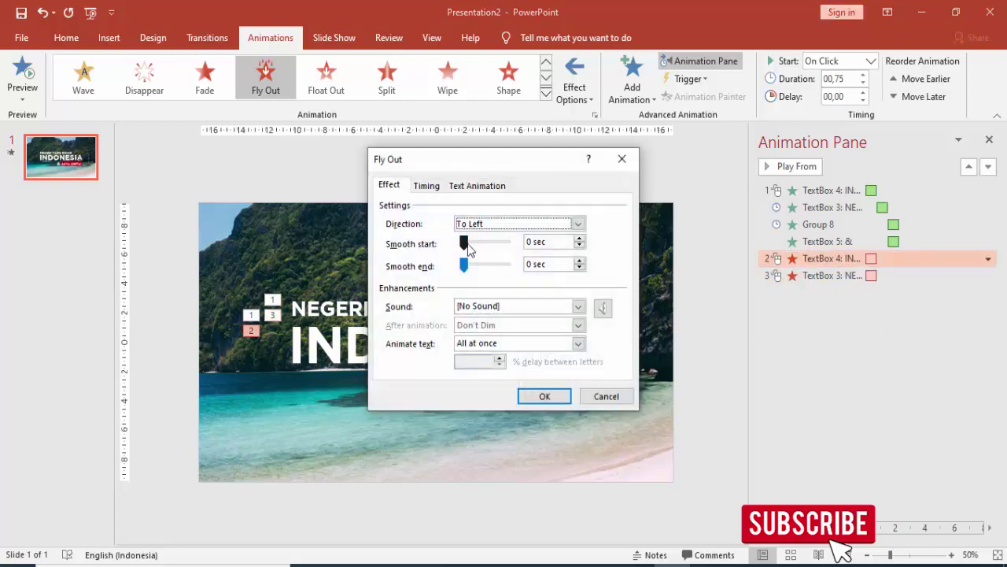
left_click_drag(467, 245, 507, 244)
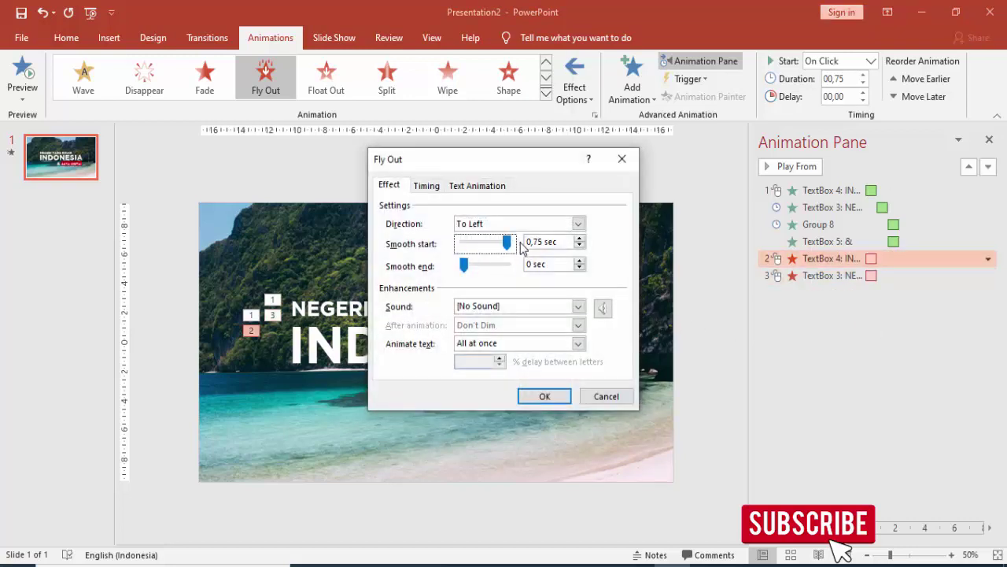
left_click(545, 397)
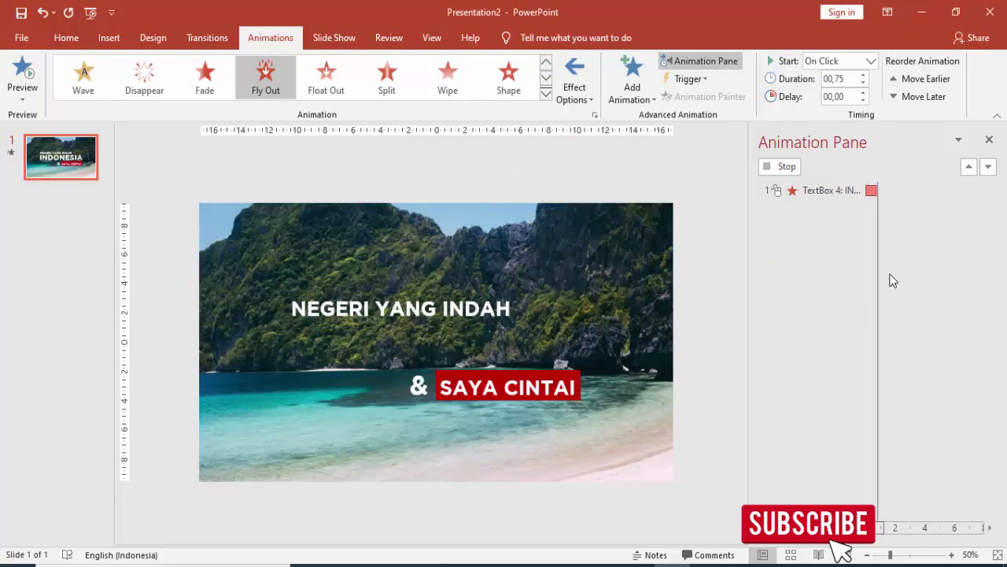
Give the NEGERI YANG INDAH Fly Out exit a 0.75-second smooth start
left_click(891, 275)
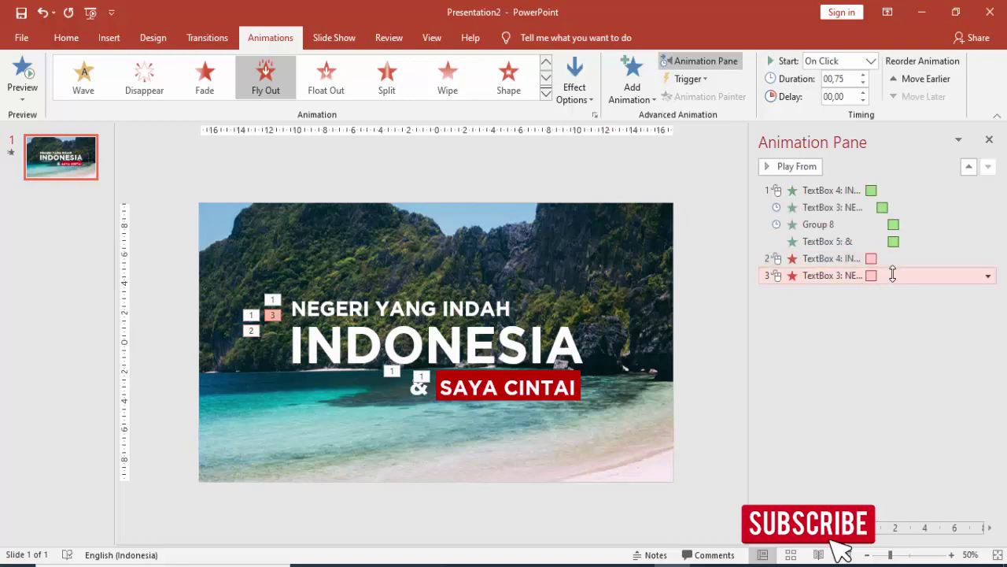
right_click(892, 275)
left_click(898, 351)
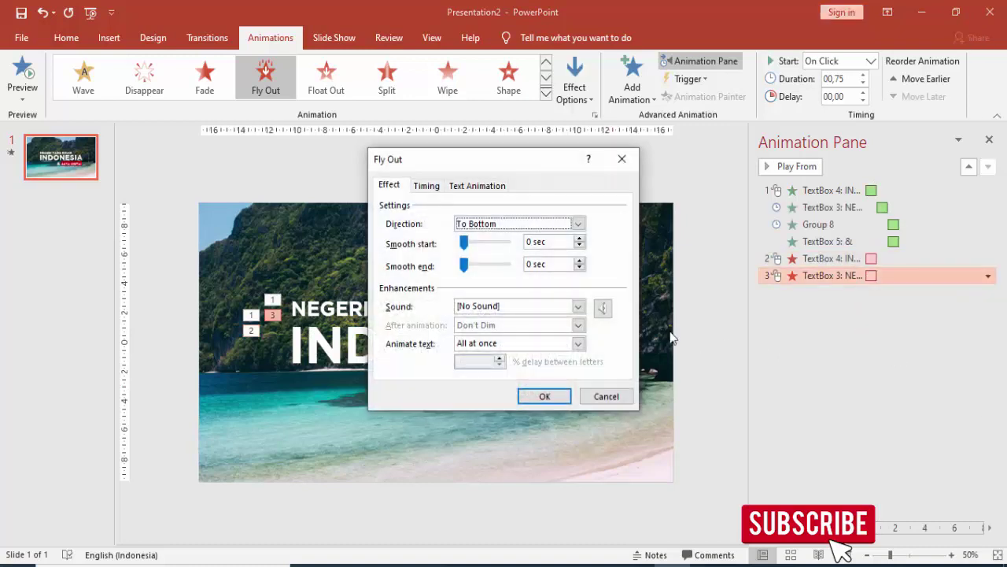
left_click_drag(463, 243, 507, 243)
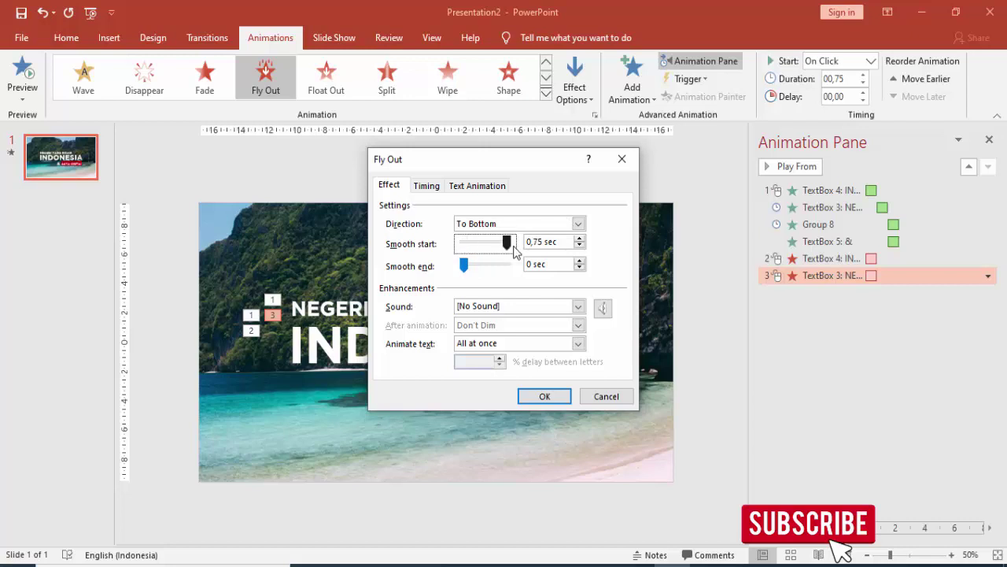
key("Return")
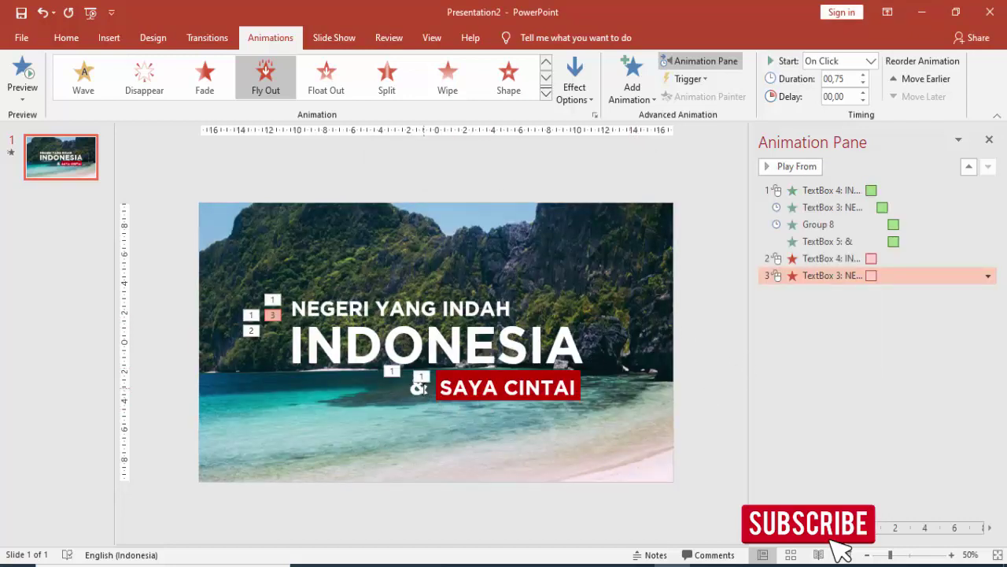
left_click(423, 379)
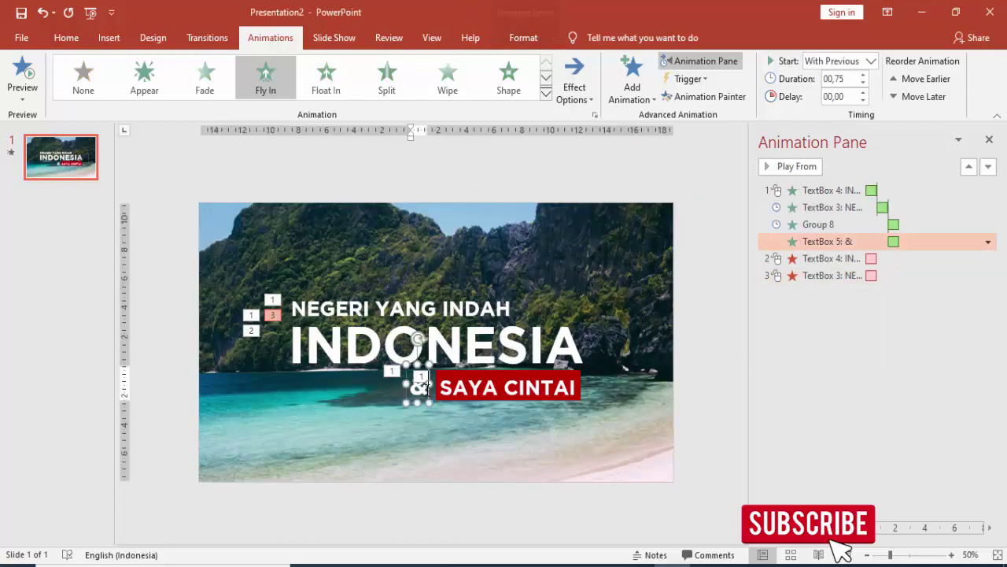
Add a Fly Out exit to the & text, flying To Right
left_click(654, 108)
scroll(767, 331, "down", 3)
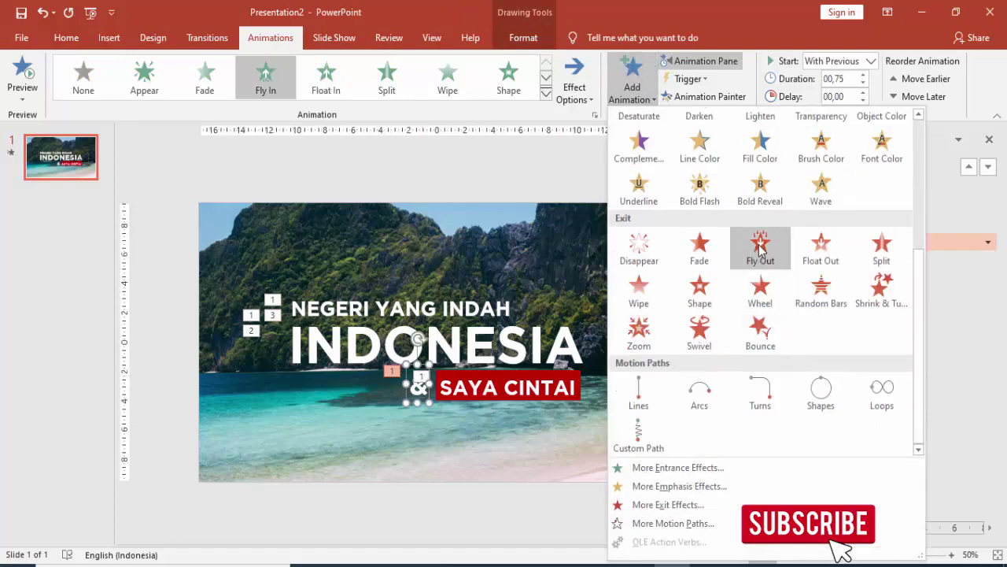
left_click(760, 246)
left_click(574, 86)
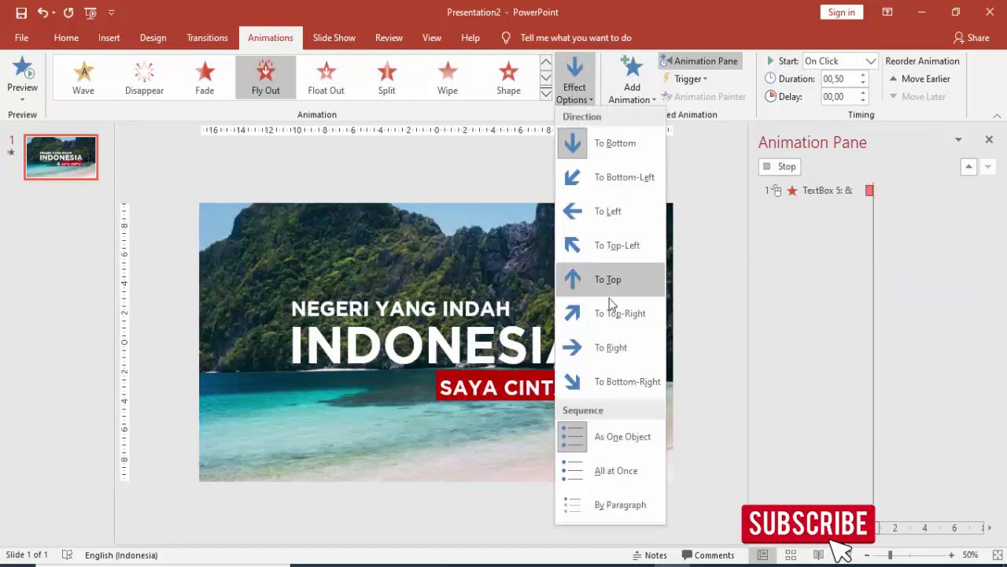
left_click(614, 344)
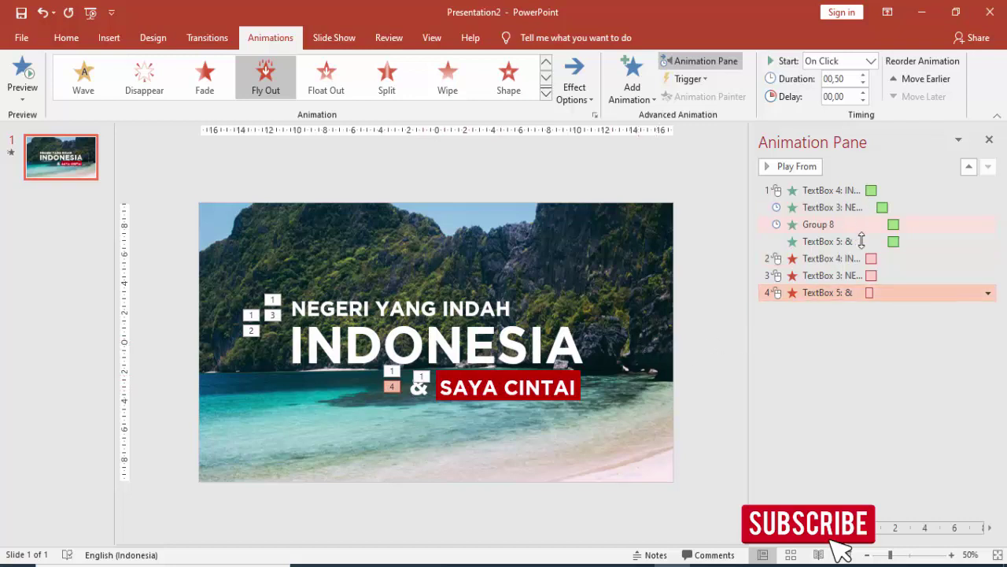
left_click(884, 275)
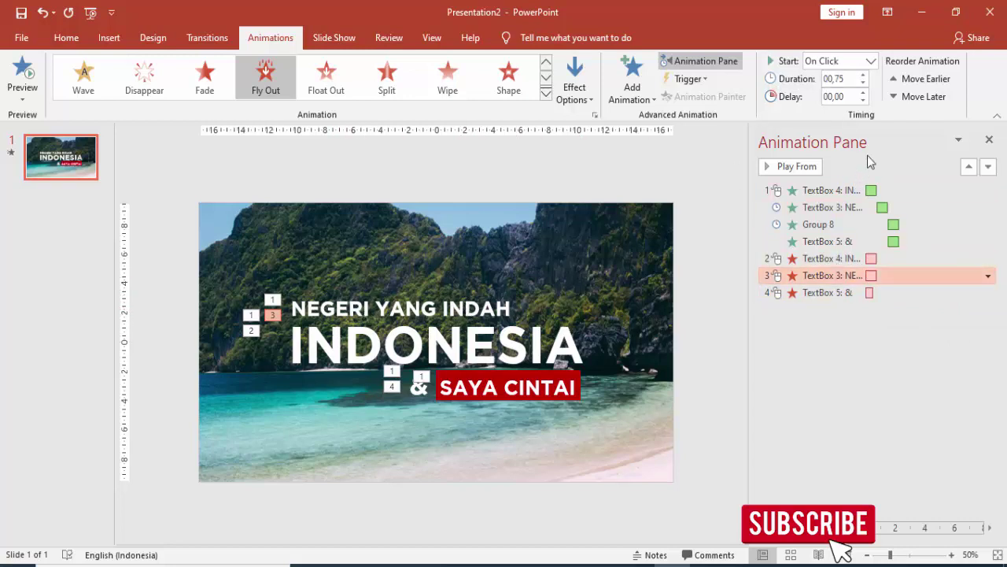
Set the NEGERI YANG INDAH and & exits to After Previous, & lasting 00,75
left_click(871, 60)
left_click(853, 109)
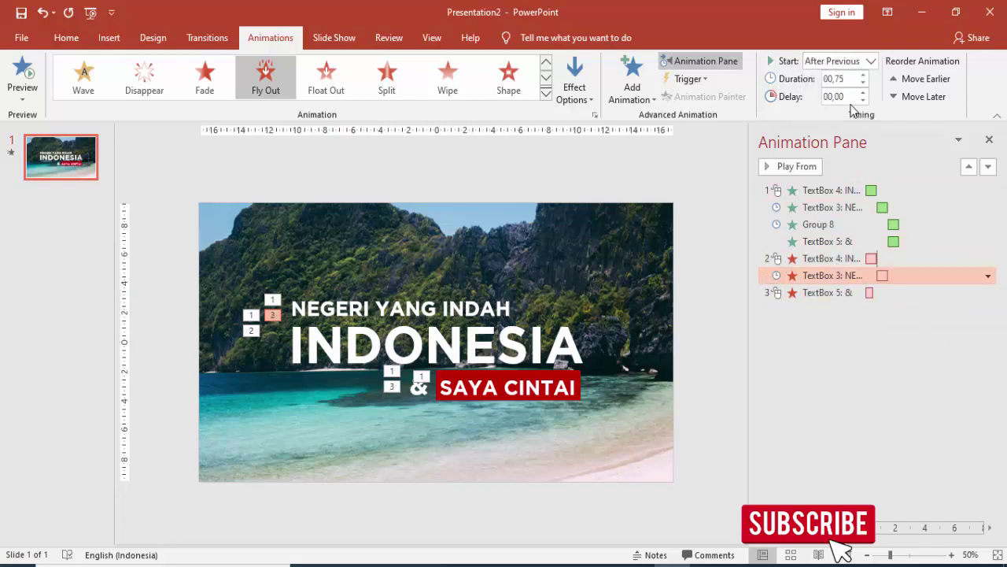
left_click(882, 292)
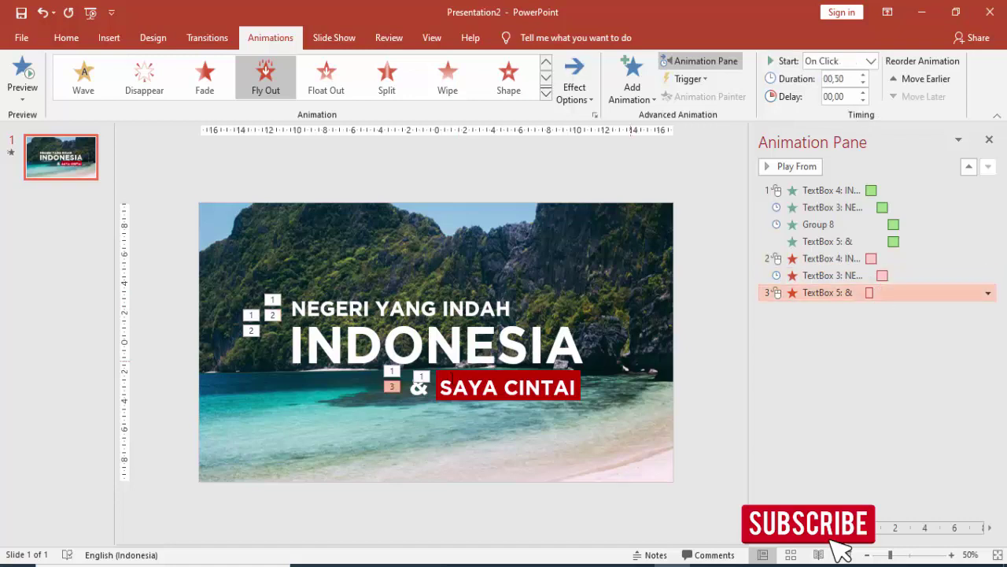
left_click(870, 61)
left_click(853, 109)
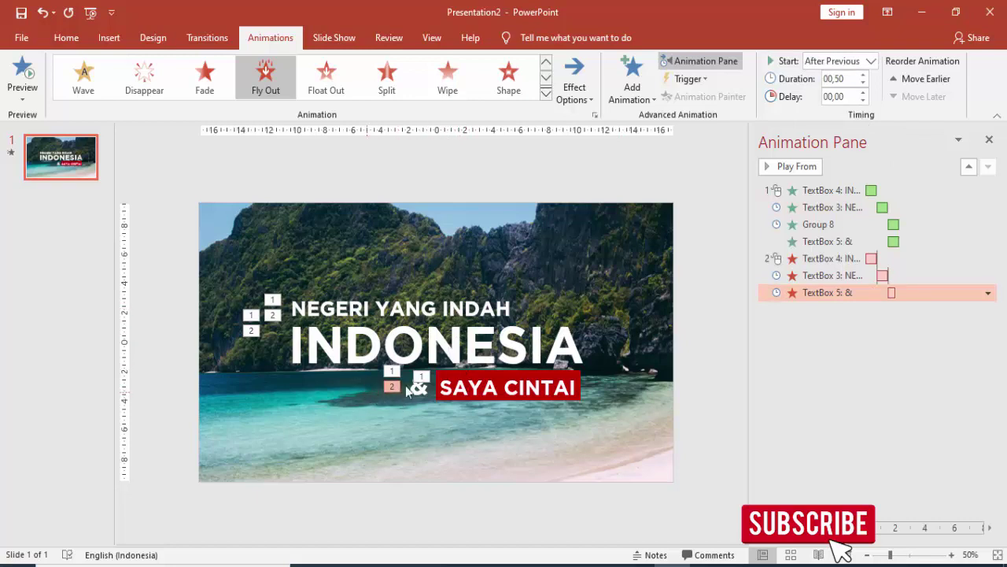
left_click(863, 75)
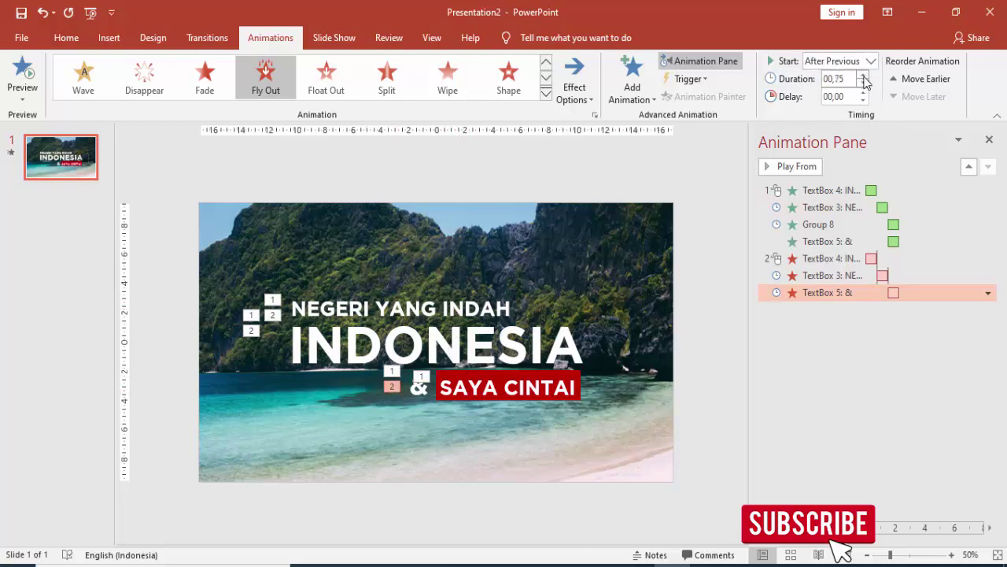
Add a Fly Out exit to the & SAYA CINTAI group, After Previous, duration 00,75
left_click(579, 379)
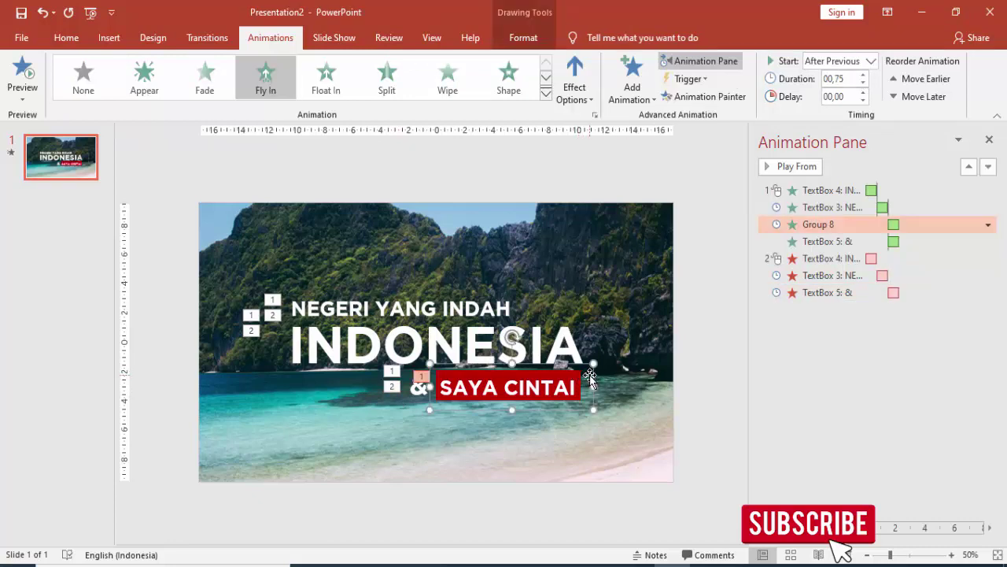
left_click(632, 85)
scroll(675, 198, "down", 5)
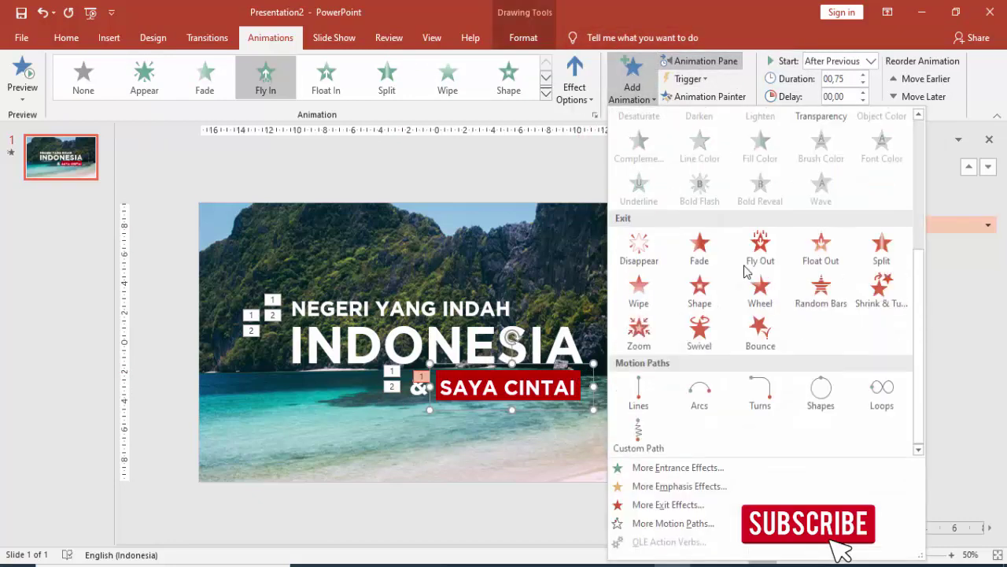
left_click(760, 247)
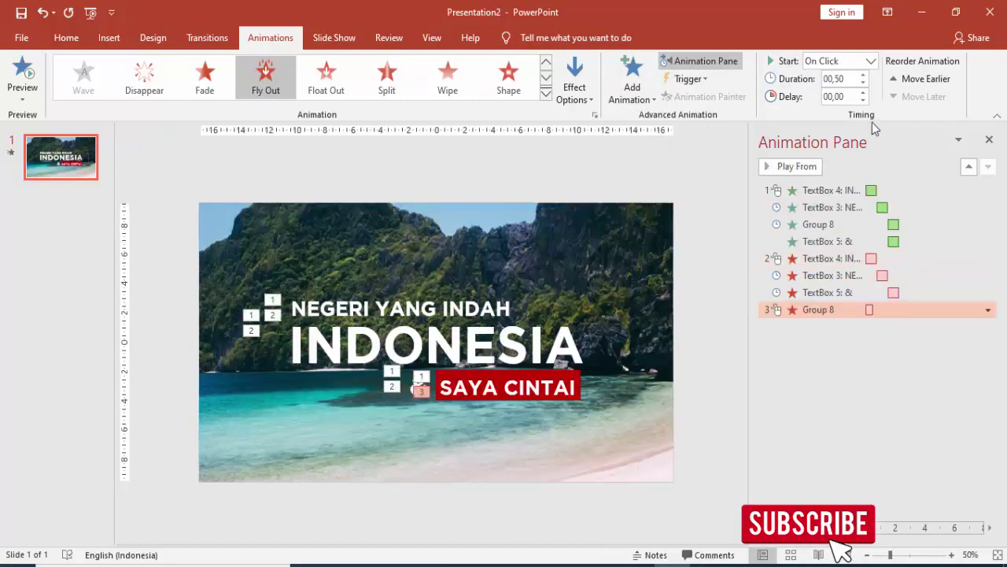
left_click(871, 61)
left_click(834, 108)
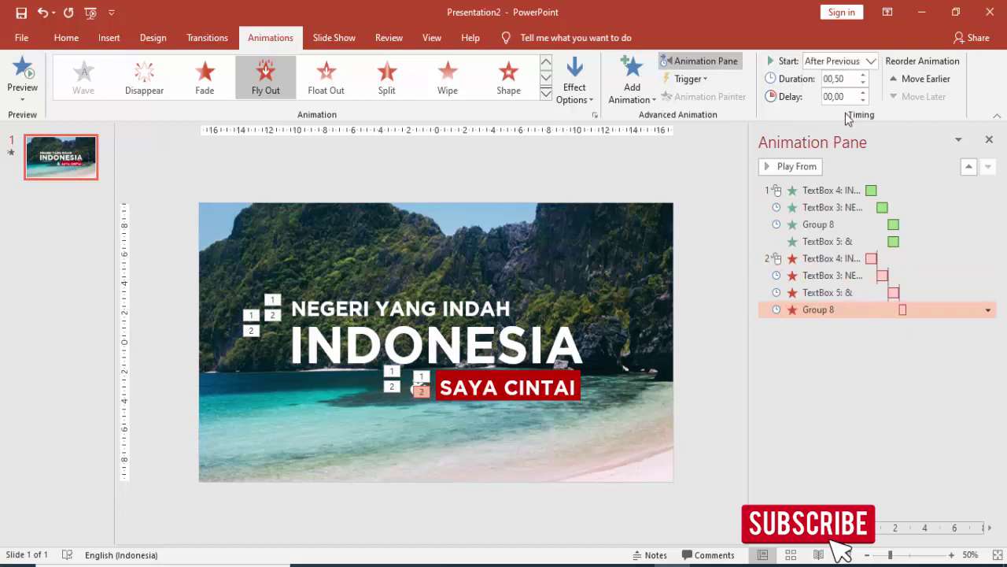
left_click(863, 75)
Give the group's Fly Out exit a 0.75-second smooth start
left_click(988, 310)
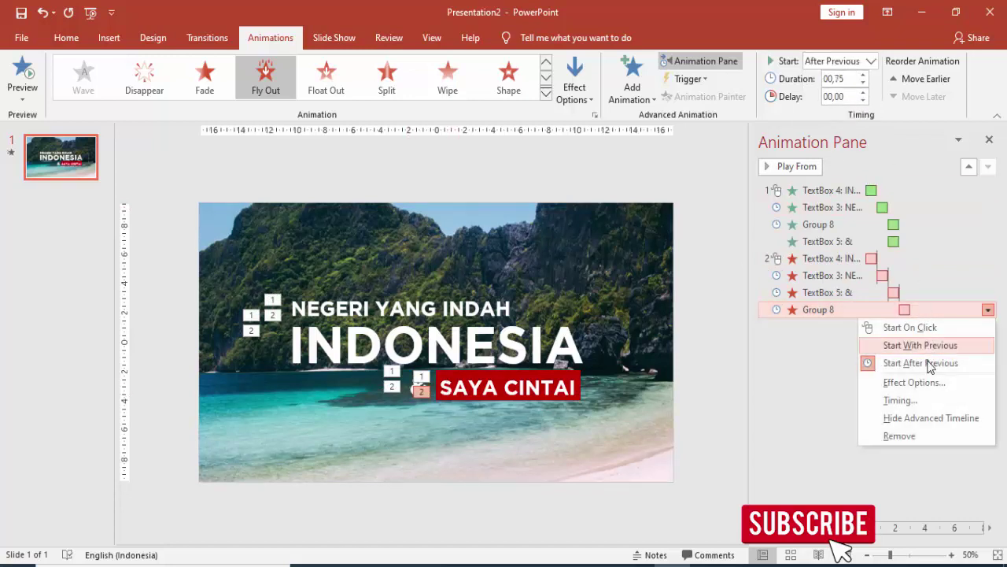
left_click(921, 377)
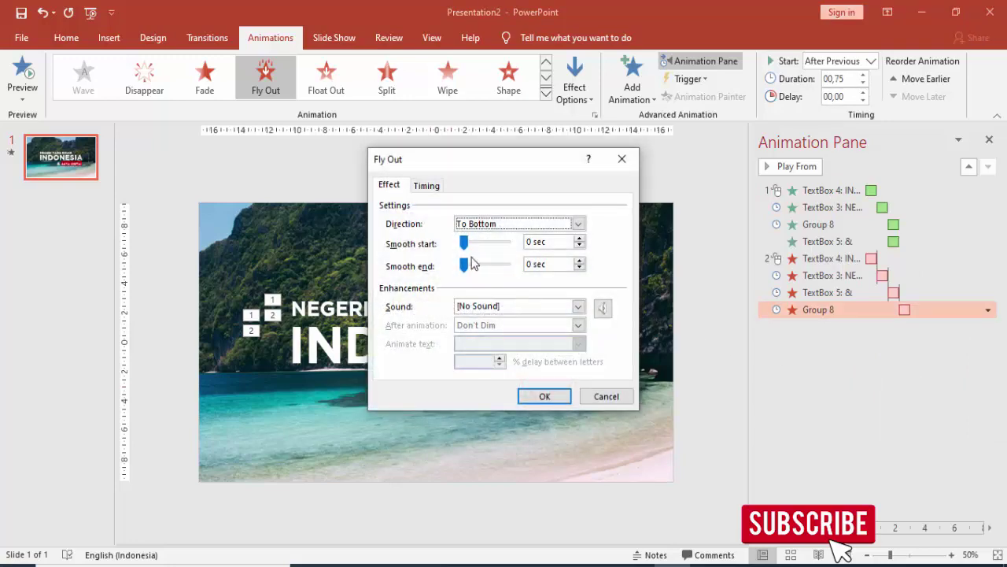
left_click_drag(464, 244, 507, 244)
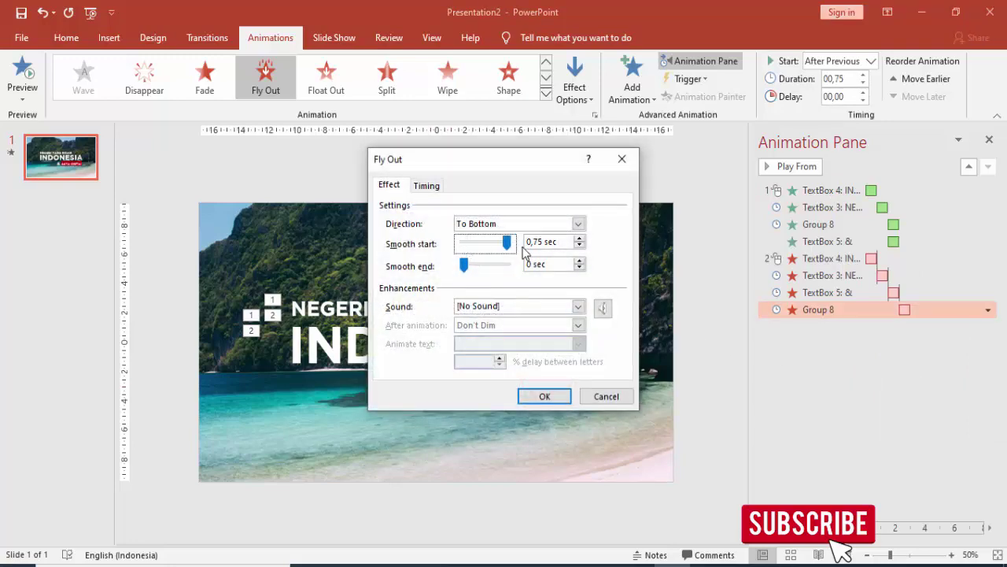
left_click(561, 396)
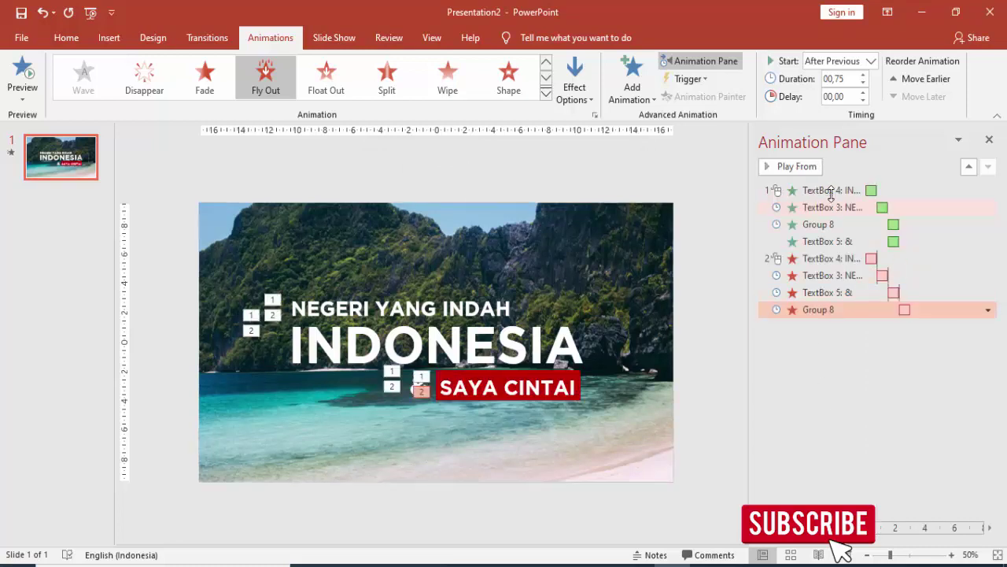
left_click(832, 190)
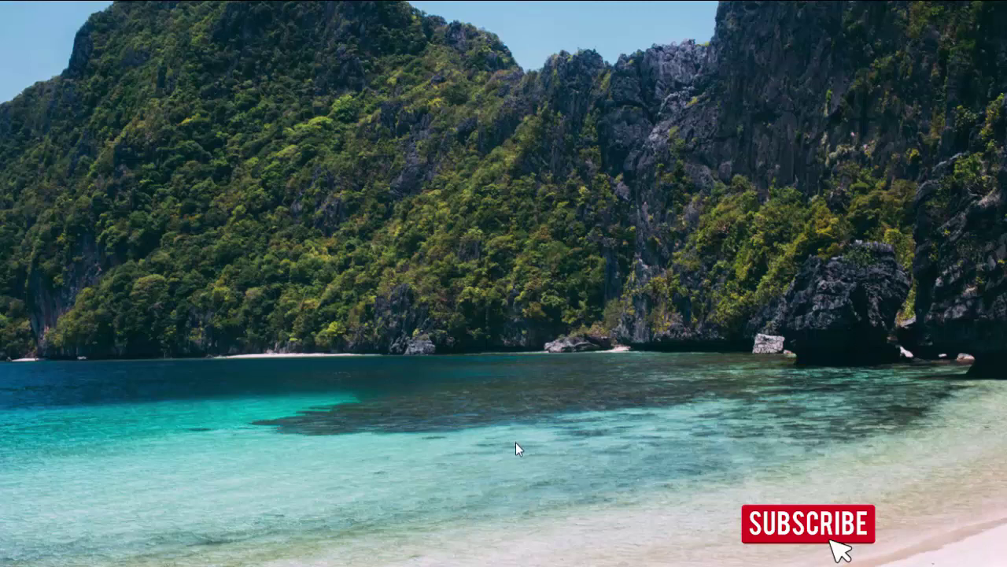
key("Escape")
left_click(728, 327)
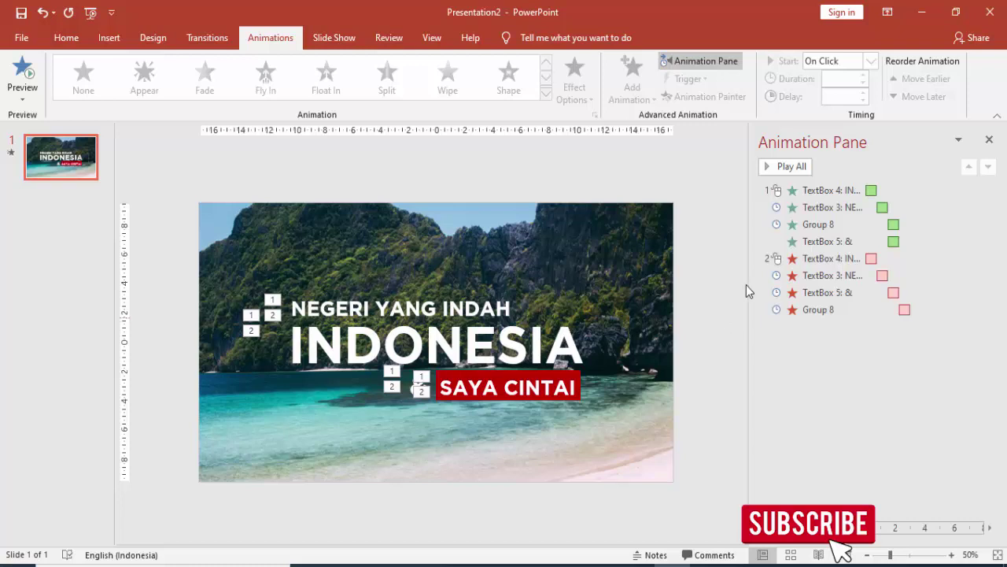
Close the Animation Pane and return to the Home tab
left_click(988, 140)
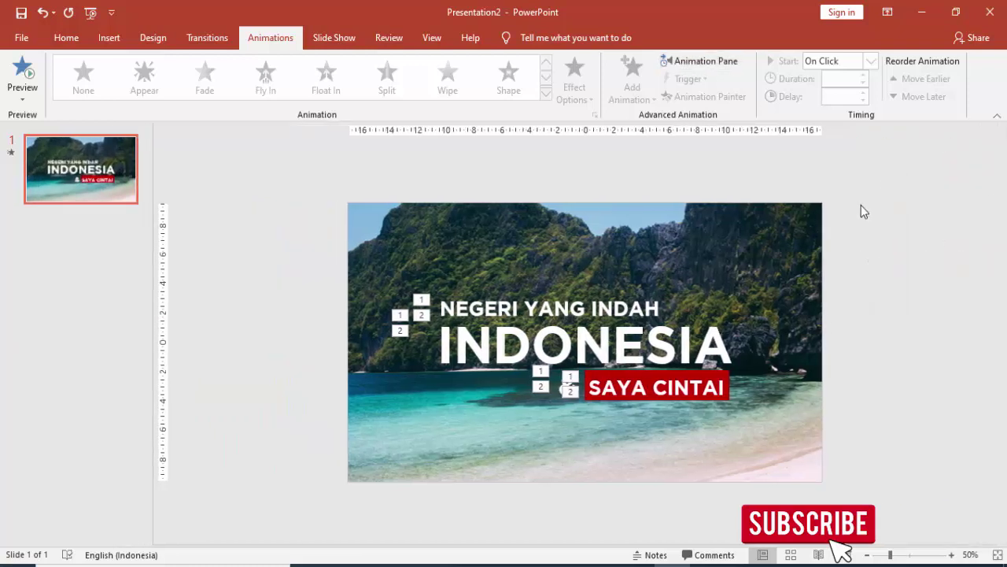
left_click(67, 38)
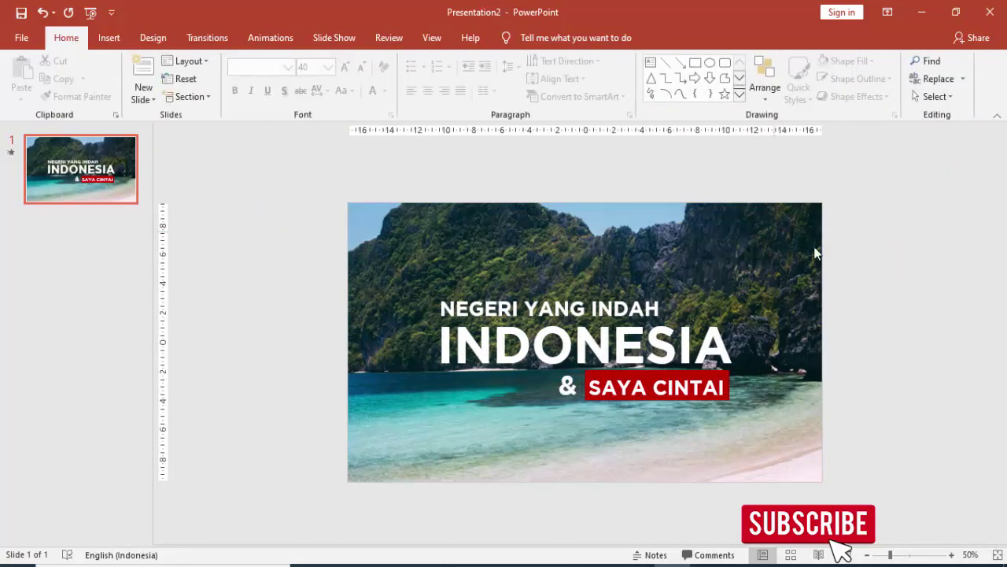